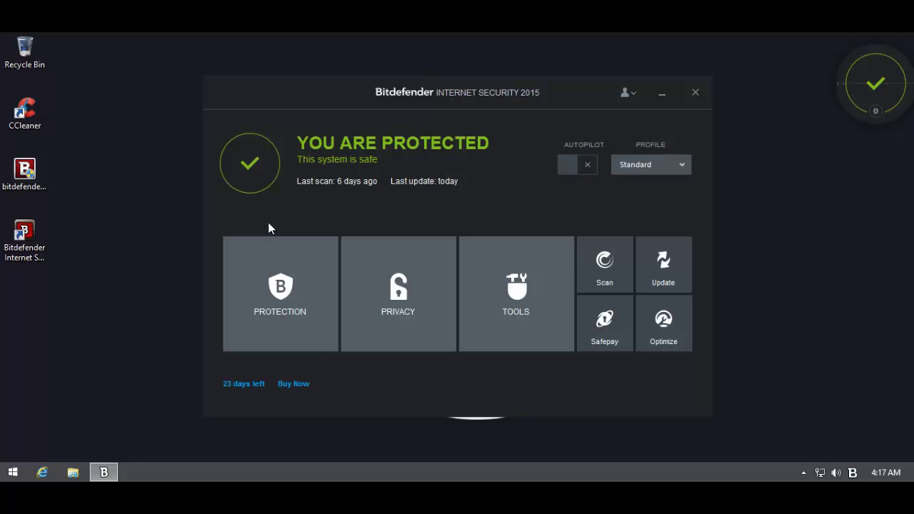
Reopen the Bitdefender main window and review the Shield settings of the Antivirus module under Protection.
{"action": "left_click", "coordinate": [695, 93]}
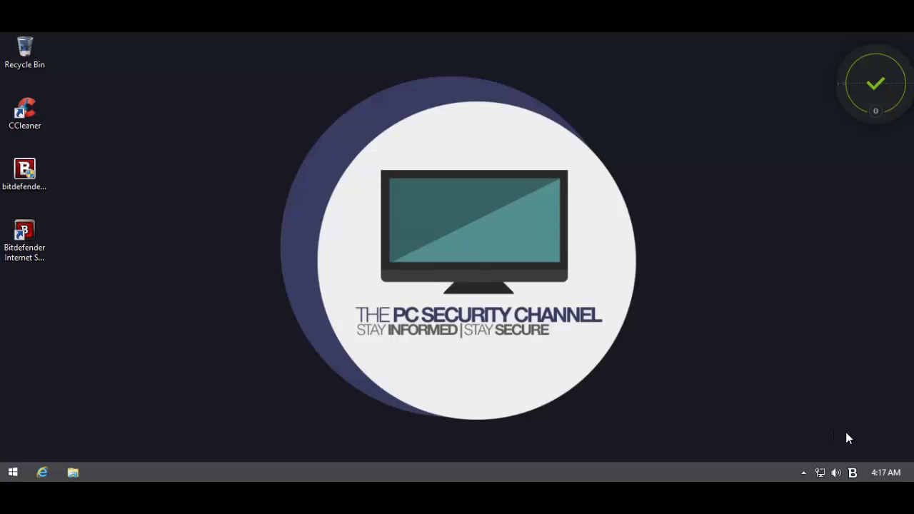
{"action": "double_click", "coordinate": [853, 473]}
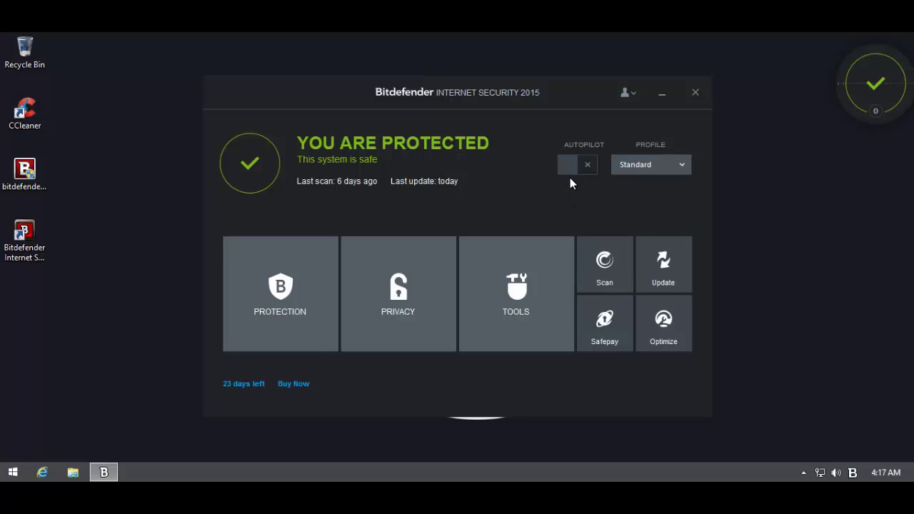
{"action": "left_click", "coordinate": [279, 288]}
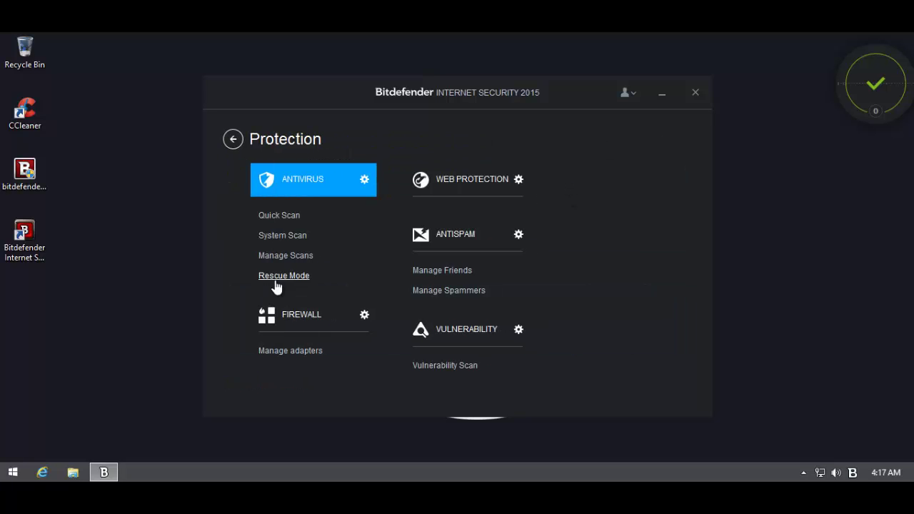
{"action": "left_click", "coordinate": [345, 170]}
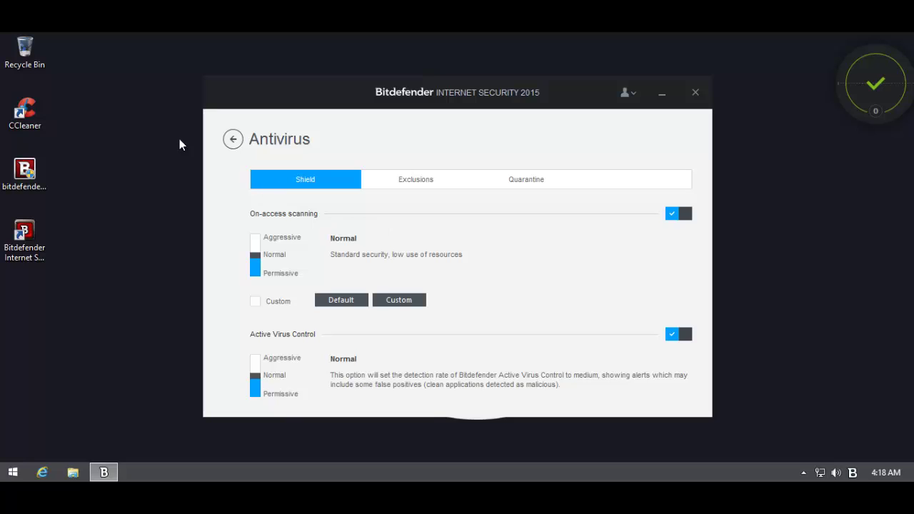
{"action": "left_click", "coordinate": [233, 139]}
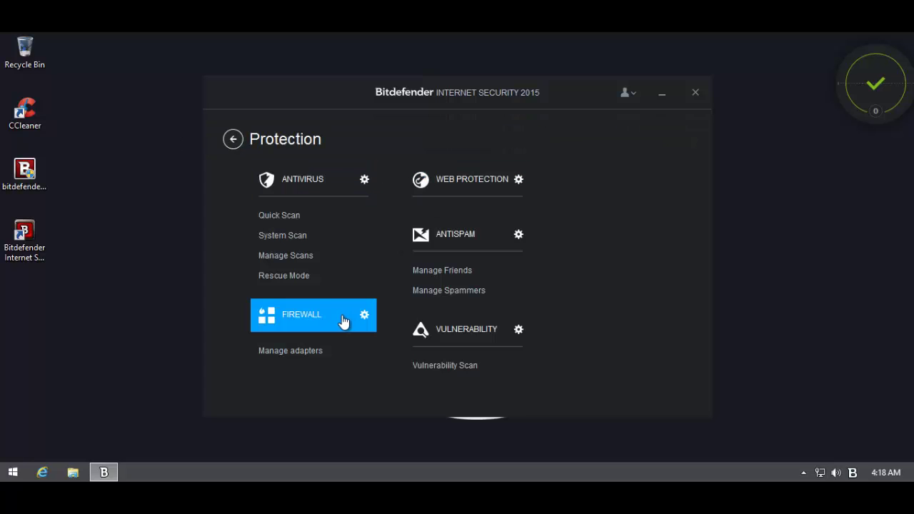
Review the Firewall module's general and advanced settings, and return to the Bitdefender main screen.
{"action": "left_click", "coordinate": [345, 321]}
{"action": "left_click", "coordinate": [234, 142]}
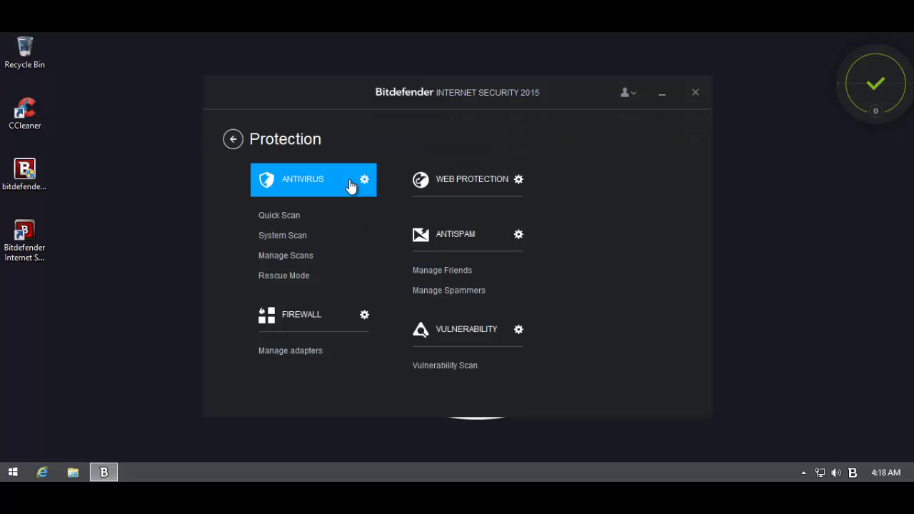
{"action": "left_click", "coordinate": [326, 321]}
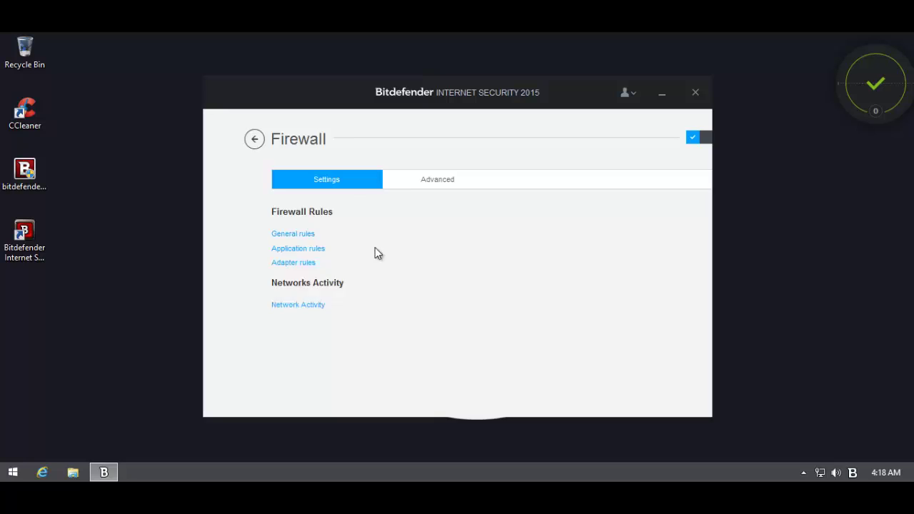
{"action": "left_click", "coordinate": [414, 193]}
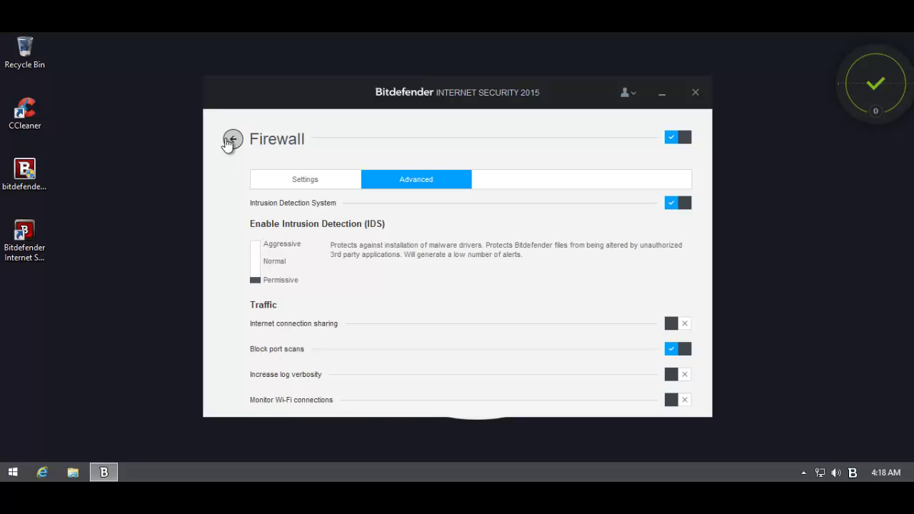
{"action": "left_click", "coordinate": [233, 138]}
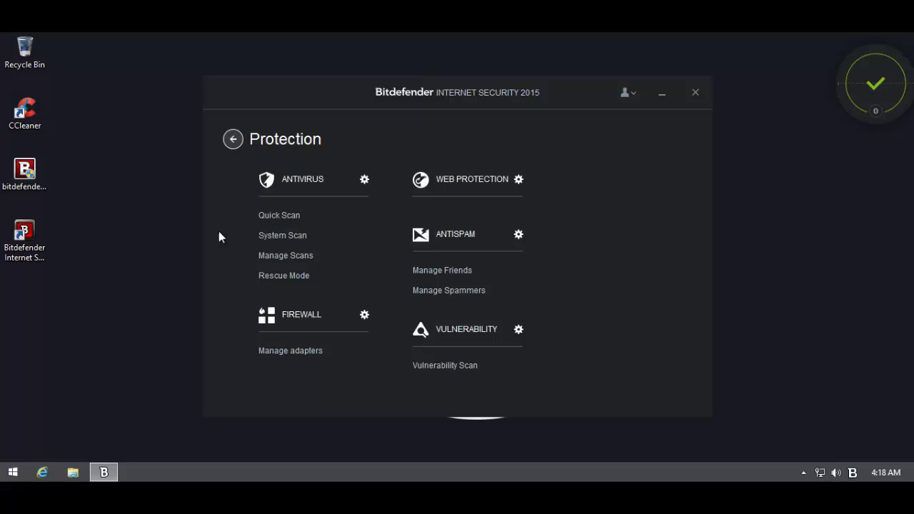
{"action": "left_click", "coordinate": [233, 138]}
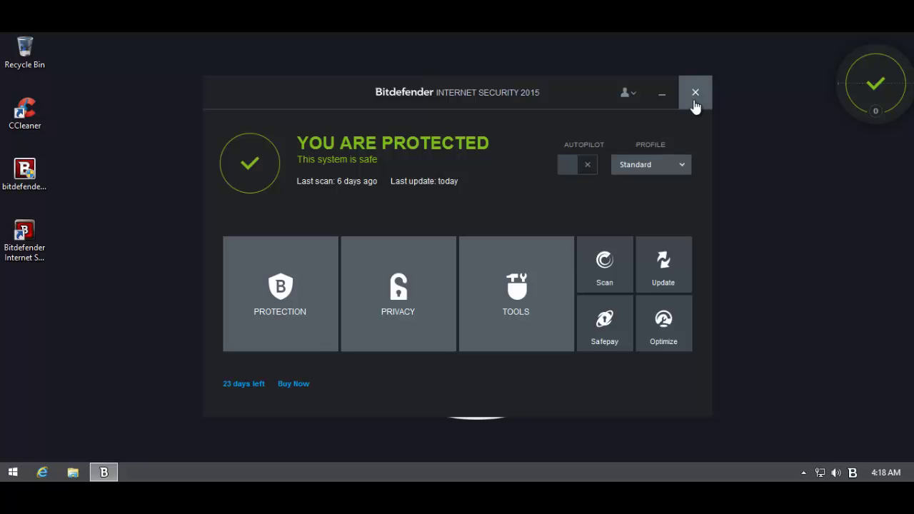
Start a Bitdefender update and minimize the security suite's window.
{"action": "left_click", "coordinate": [662, 246]}
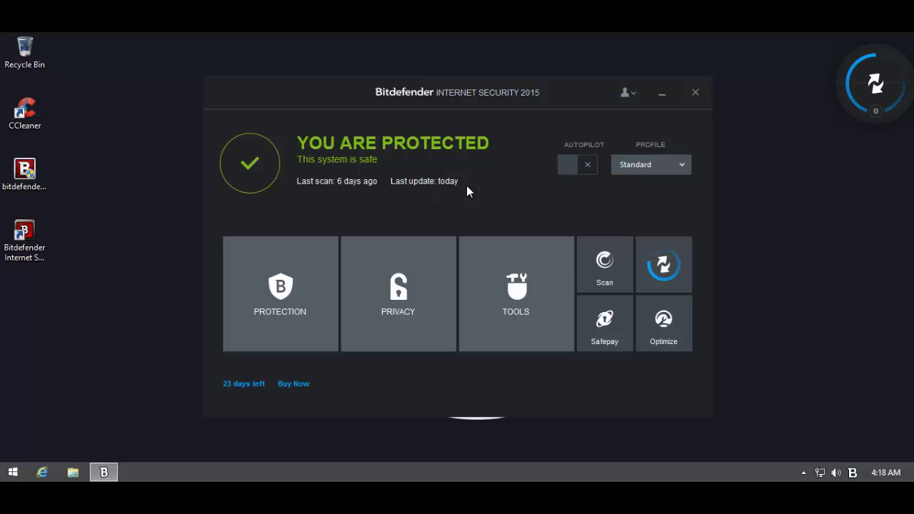
{"action": "left_click", "coordinate": [661, 93]}
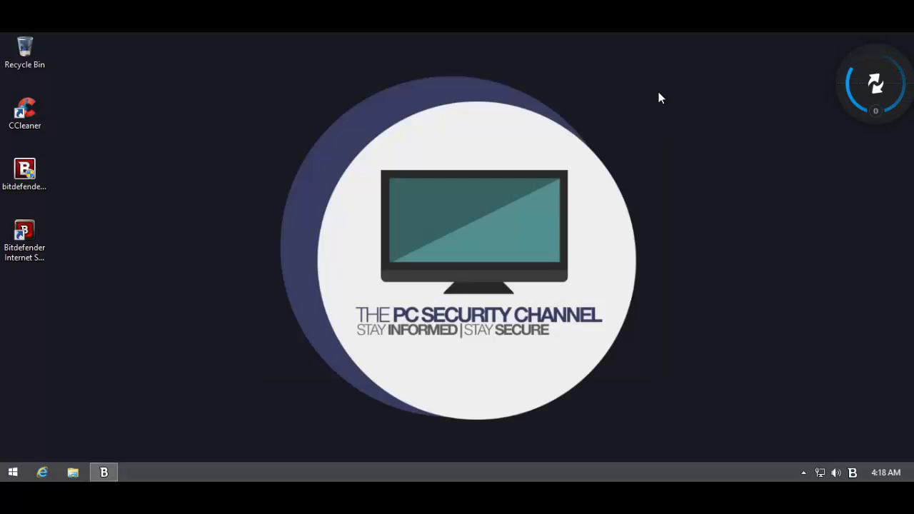
Examine the CPU and memory use of the Bitdefender processes in Task Manager, including Bitdefender Security Service, and close it.
{"action": "right_click", "coordinate": [421, 468]}
{"action": "left_click", "coordinate": [446, 422]}
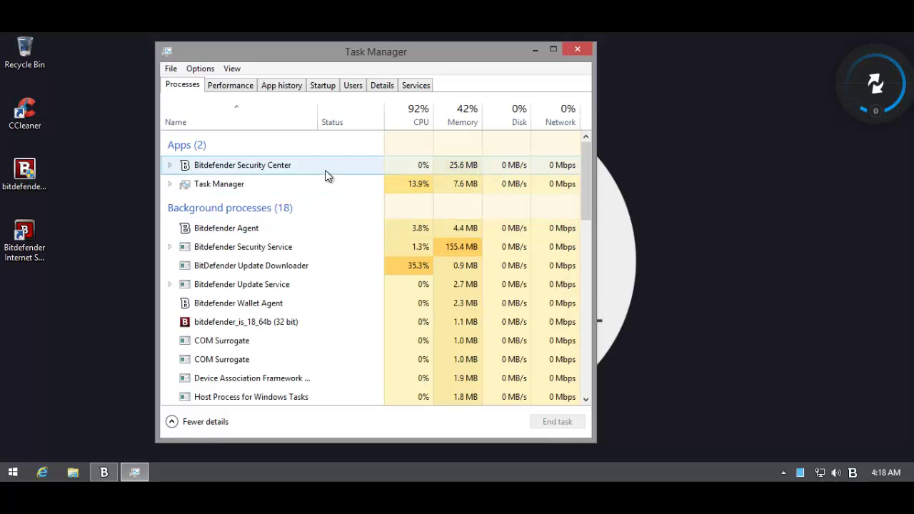
{"action": "left_click", "coordinate": [326, 168]}
{"action": "scroll", "coordinate": [314, 222], "scroll_direction": "down", "scroll_amount": 3}
{"action": "scroll", "coordinate": [307, 221], "scroll_direction": "up", "scroll_amount": 1}
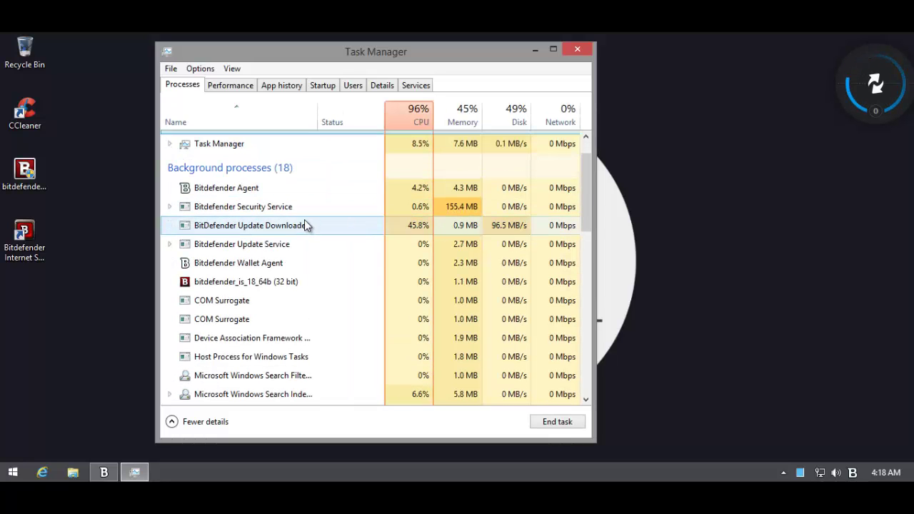
{"action": "left_click", "coordinate": [256, 207]}
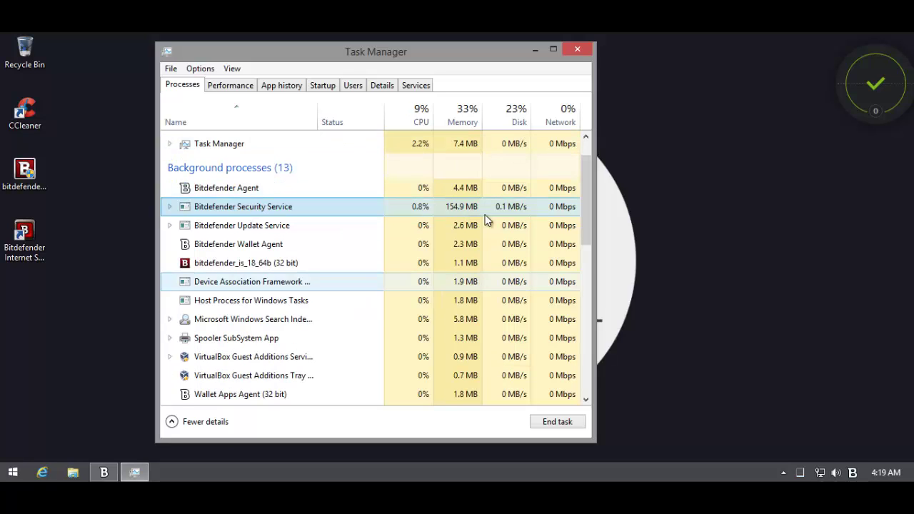
{"action": "left_click", "coordinate": [580, 52]}
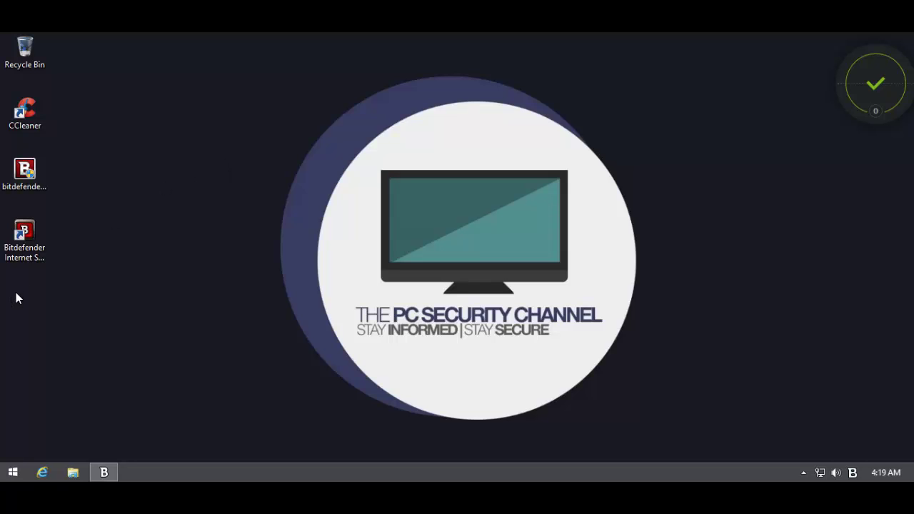
{"action": "left_click", "coordinate": [41, 471]}
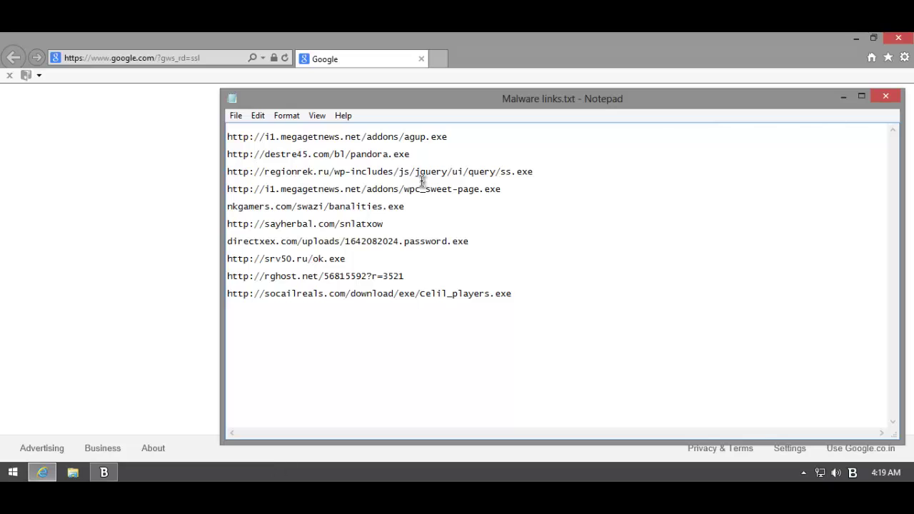
{"action": "left_click_drag", "start_coordinate": [452, 134], "coordinate": [452, 131]}
{"action": "key", "text": "ctrl+c"}
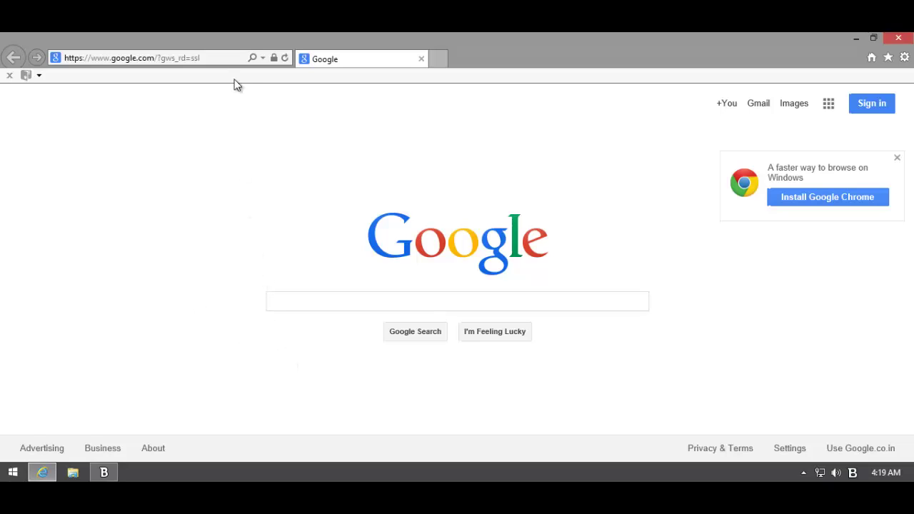
{"action": "left_click", "coordinate": [215, 60]}
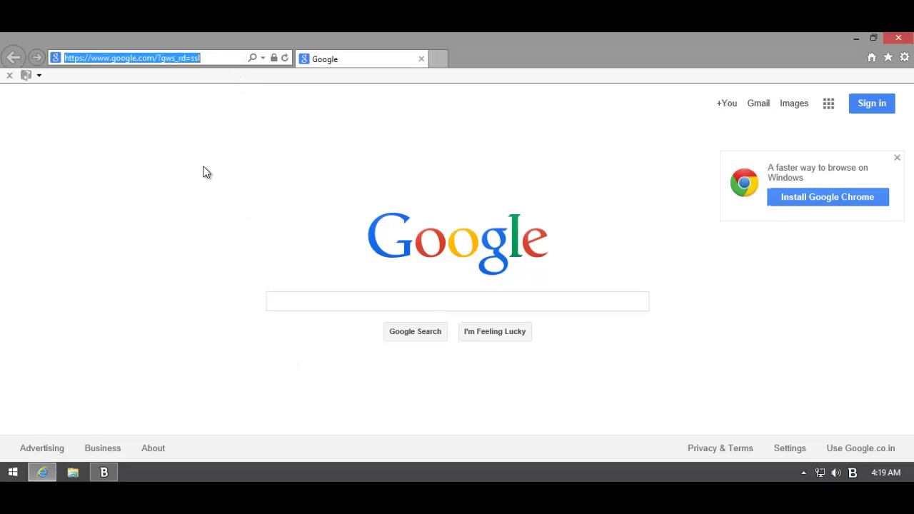
{"action": "key", "text": "ctrl+v"}
{"action": "key", "text": "Return"}
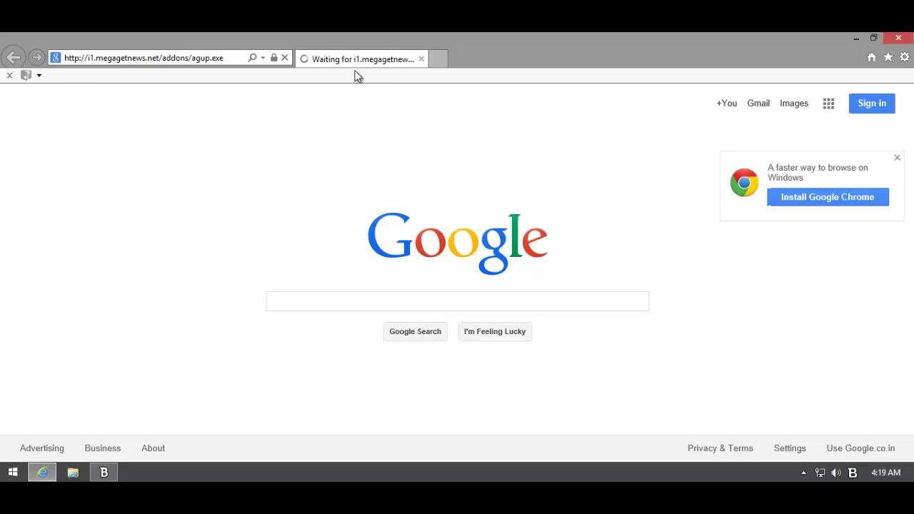
Check the protection status and Autopilot switch in the Bitdefender main window, and close it.
{"action": "left_click", "coordinate": [852, 472]}
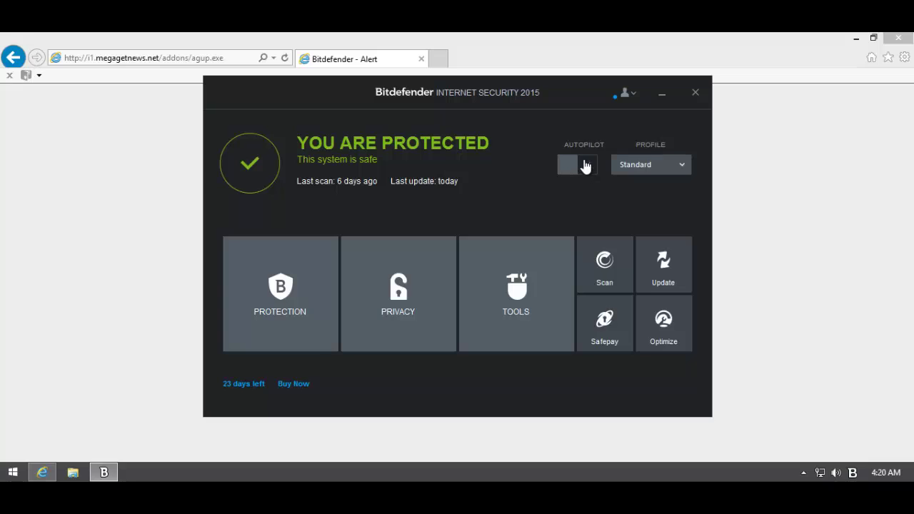
{"action": "left_click", "coordinate": [689, 91]}
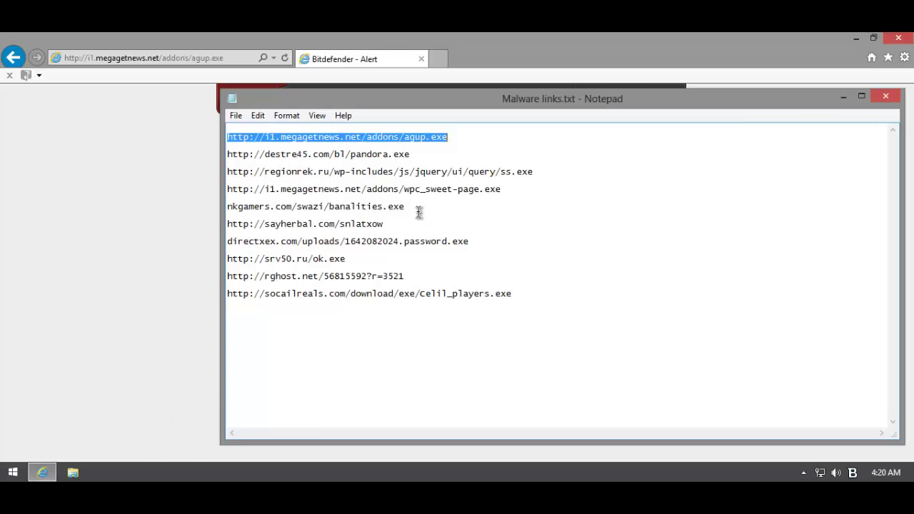
{"action": "double_click", "coordinate": [383, 159]}
{"action": "key", "text": "ctrl+c"}
{"action": "left_click", "coordinate": [119, 234]}
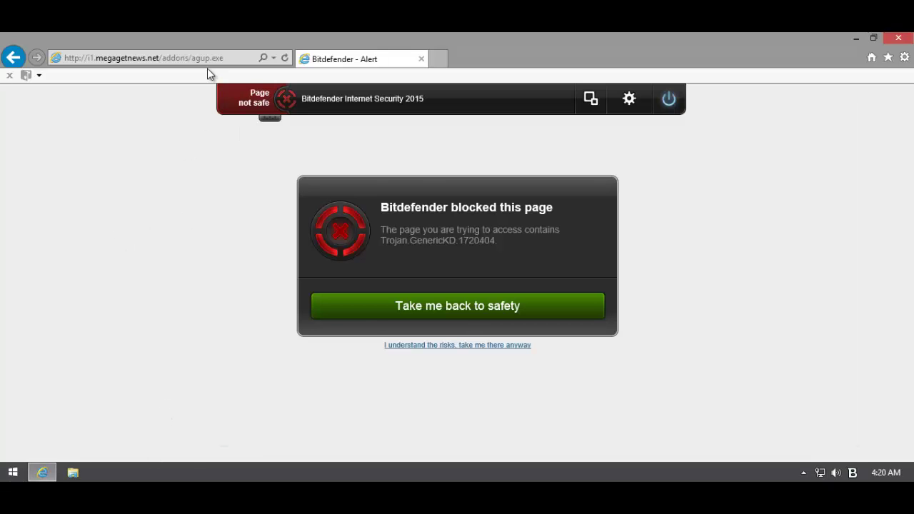
{"action": "left_click", "coordinate": [214, 57]}
{"action": "key", "text": "ctrl+v"}
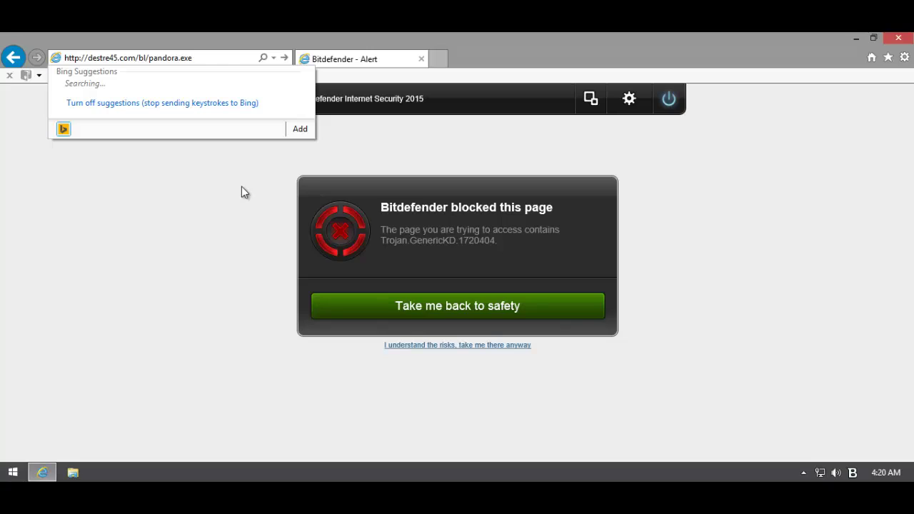
{"action": "key", "text": "Return"}
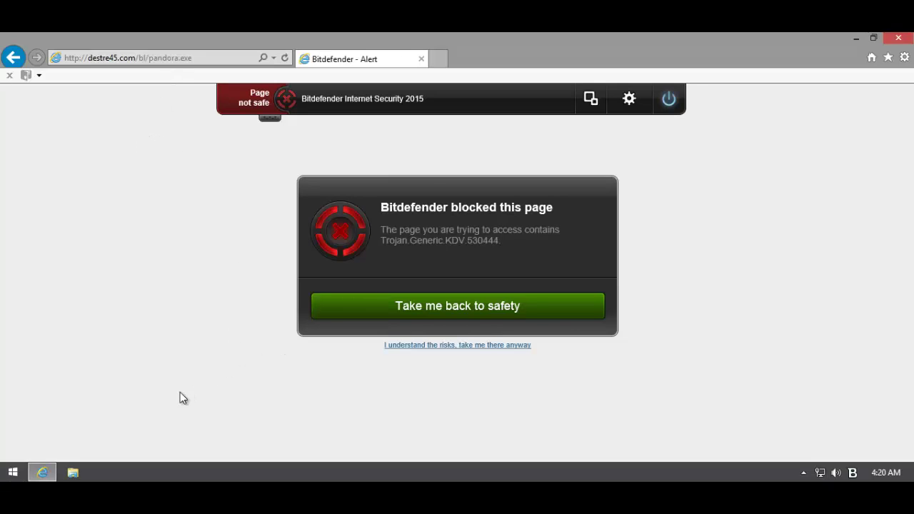
{"action": "key", "text": "alt+Tab"}
{"action": "left_click_drag", "start_coordinate": [549, 170], "coordinate": [532, 167]}
{"action": "key", "text": "ctrl+c"}
{"action": "left_click", "coordinate": [105, 243]}
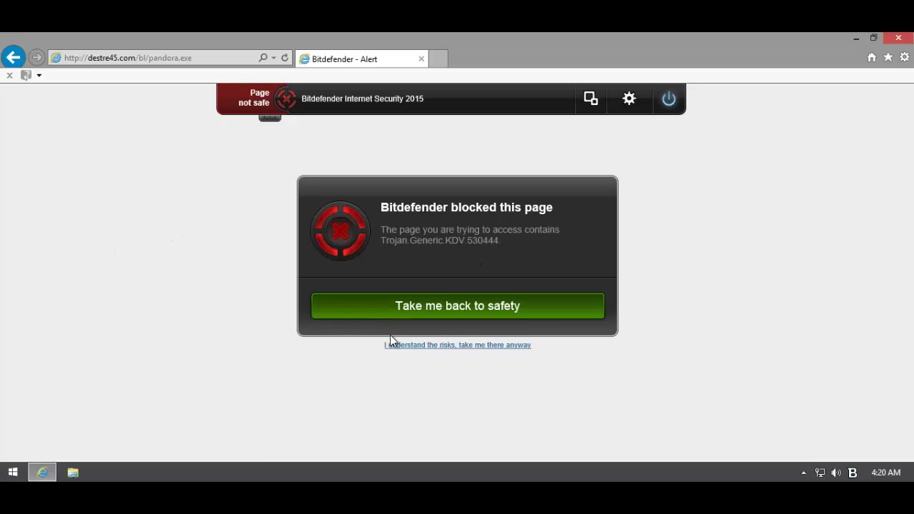
{"action": "left_click", "coordinate": [188, 57]}
{"action": "key", "text": "ctrl+v"}
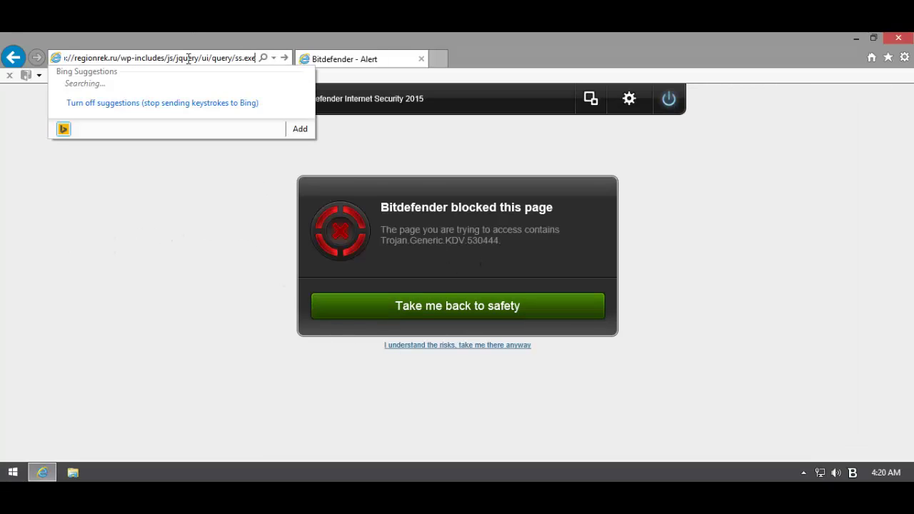
{"action": "key", "text": "Return"}
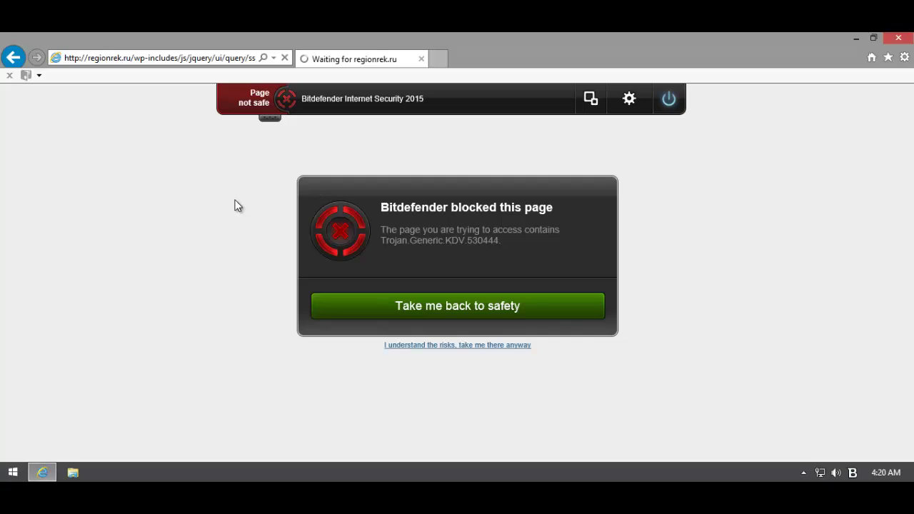
{"action": "left_click", "coordinate": [473, 345]}
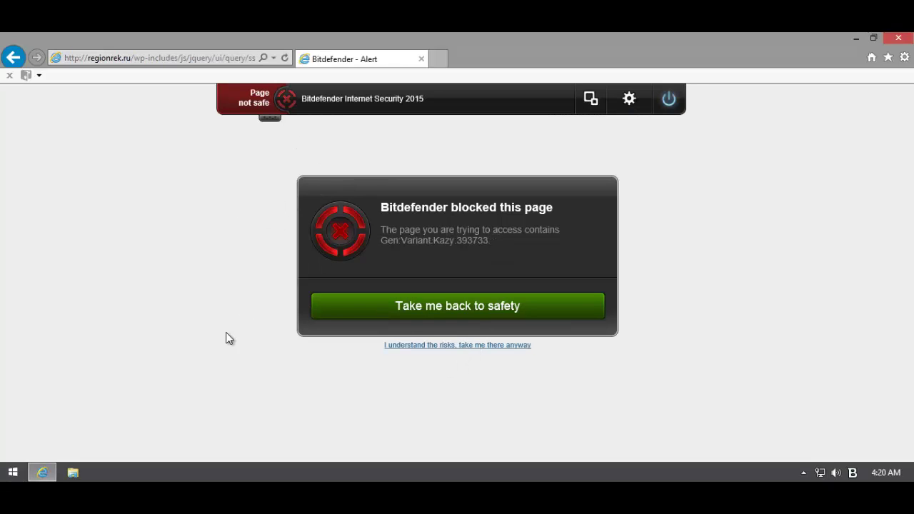
{"action": "key", "text": "alt+Tab"}
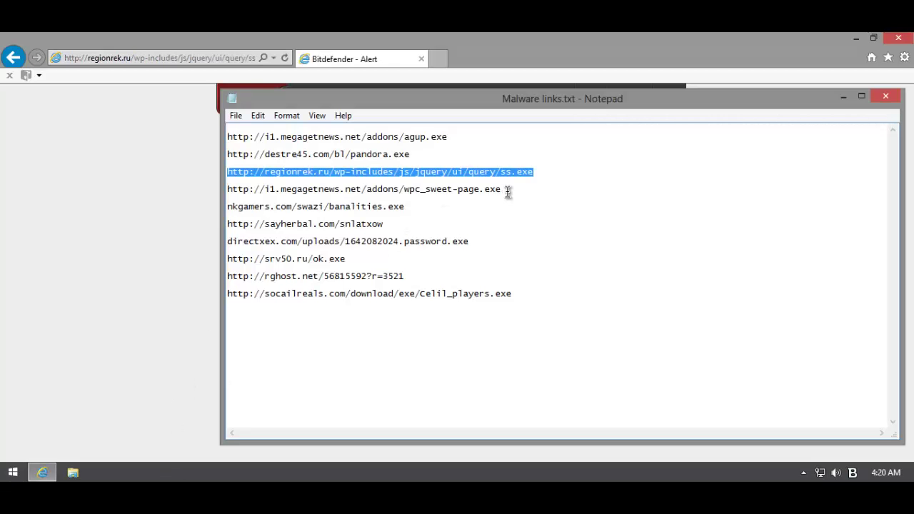
{"action": "left_click_drag", "start_coordinate": [508, 192], "coordinate": [508, 184]}
{"action": "key", "text": "ctrl+c"}
{"action": "key", "text": "alt+Tab"}
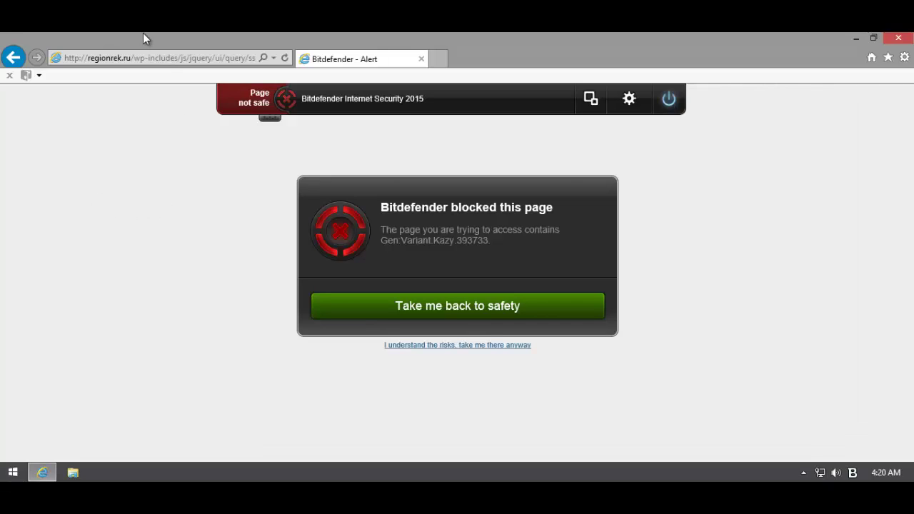
{"action": "left_click", "coordinate": [148, 57]}
{"action": "key", "text": "ctrl+v"}
{"action": "key", "text": "Return"}
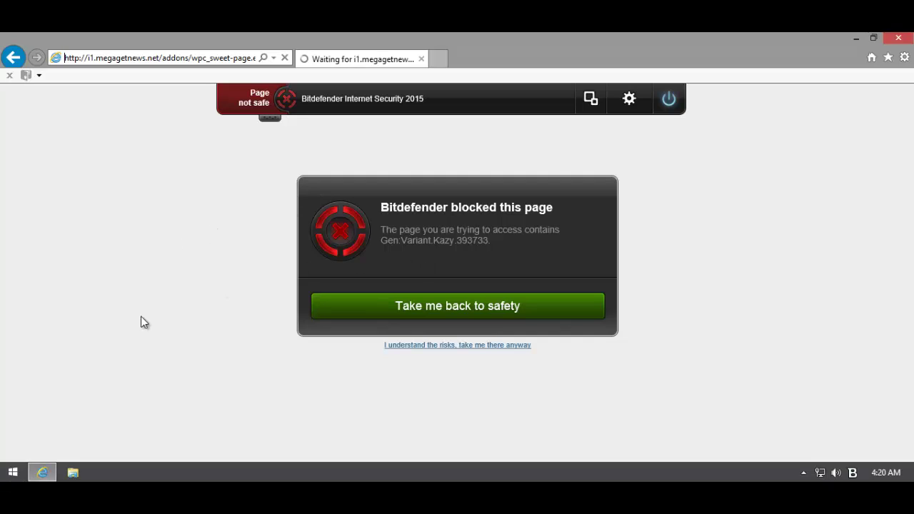
Run the wpc_sweet-page.exe download from i1.megagetnews.net and allow it to make changes to the computer.
{"action": "key", "text": "alt+Tab"}
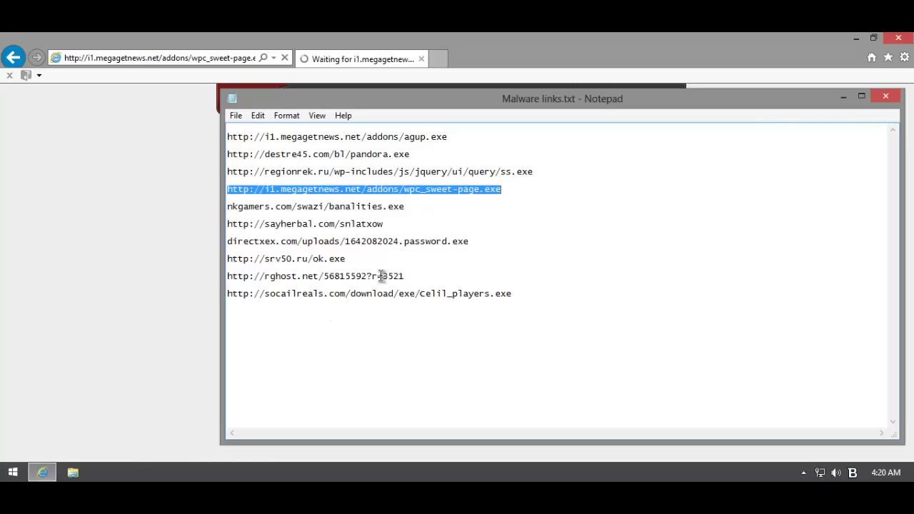
{"action": "double_click", "coordinate": [405, 205]}
{"action": "key", "text": "alt+Tab"}
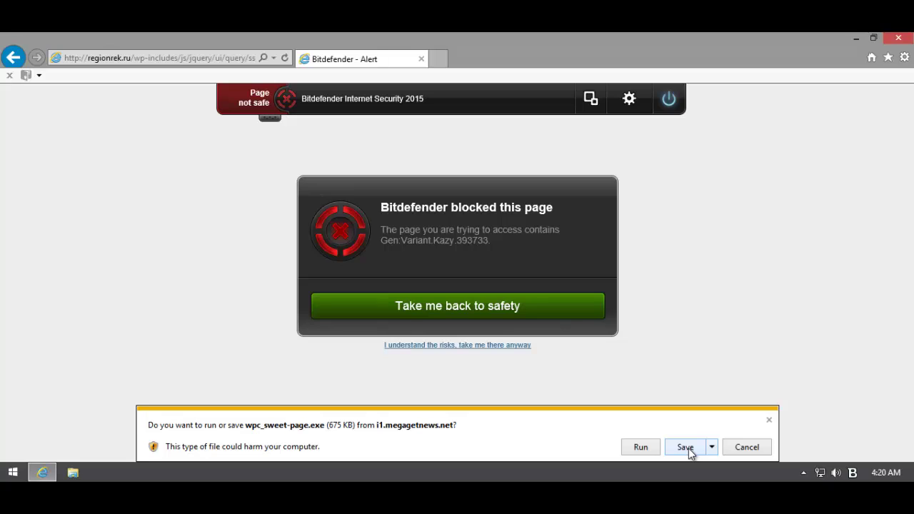
{"action": "left_click", "coordinate": [641, 450]}
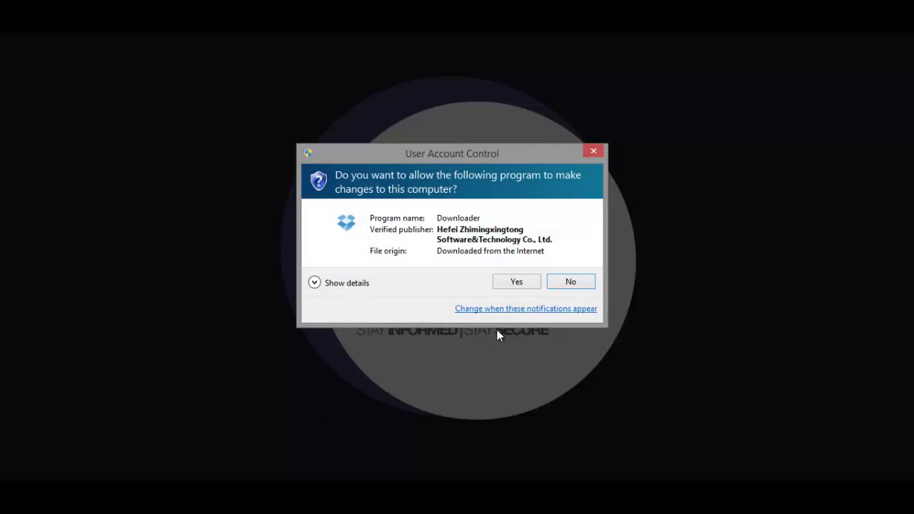
{"action": "left_click", "coordinate": [511, 281]}
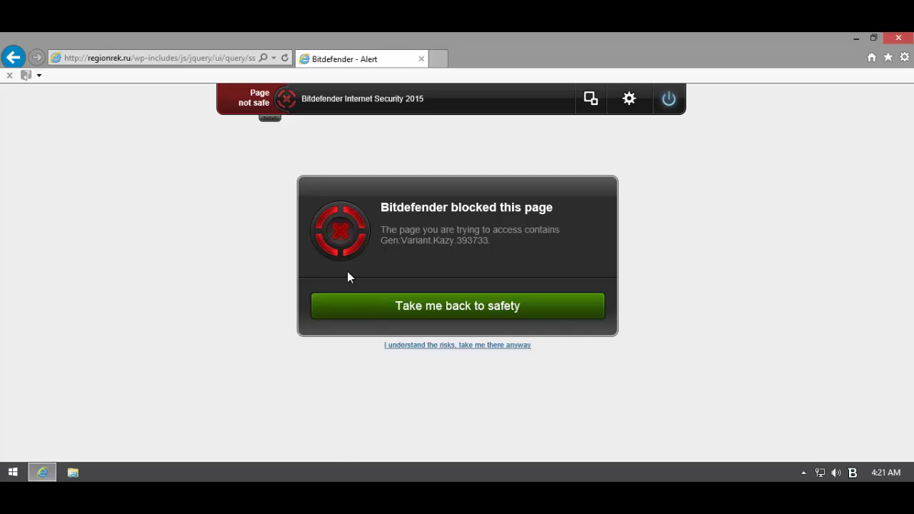
Examine the running apps and background processes in Task Manager for signs of the launched program, and close it.
{"action": "right_click", "coordinate": [329, 466]}
{"action": "left_click", "coordinate": [368, 421]}
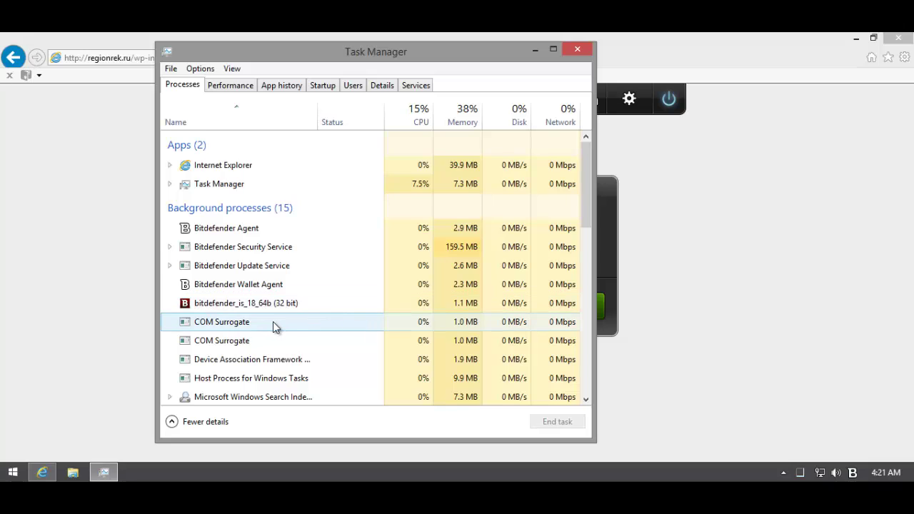
{"action": "scroll", "coordinate": [274, 323], "scroll_direction": "down", "scroll_amount": 1}
{"action": "scroll", "coordinate": [271, 320], "scroll_direction": "down", "scroll_amount": 1}
{"action": "scroll", "coordinate": [271, 320], "scroll_direction": "up", "scroll_amount": 2}
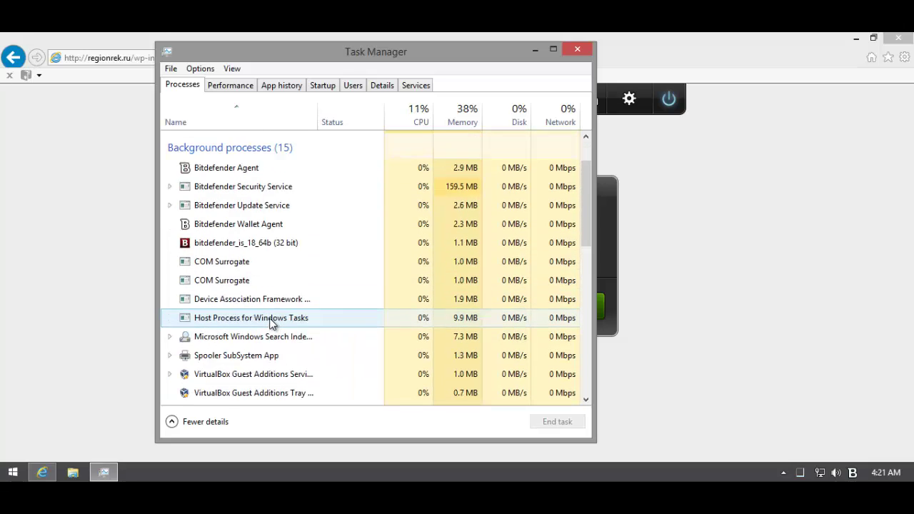
{"action": "scroll", "coordinate": [262, 279], "scroll_direction": "down", "scroll_amount": 2}
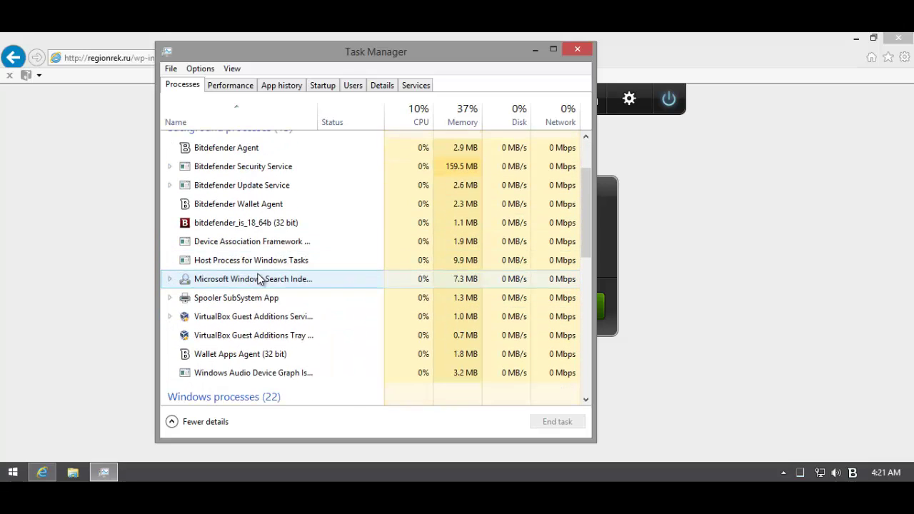
{"action": "scroll", "coordinate": [257, 279], "scroll_direction": "up", "scroll_amount": 3}
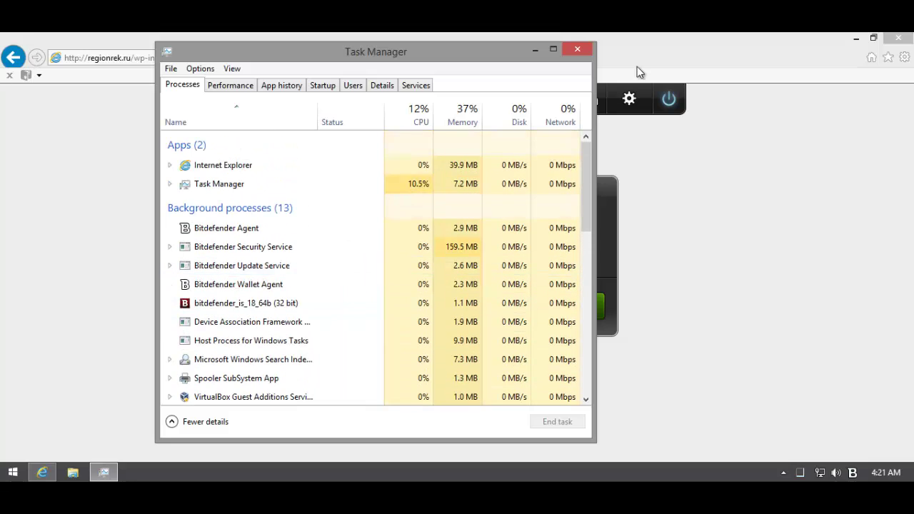
{"action": "left_click", "coordinate": [578, 49]}
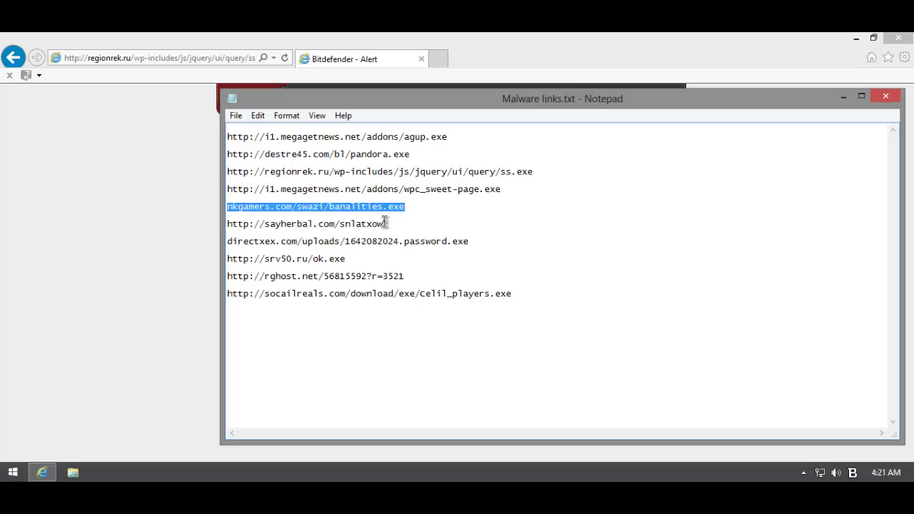
Copy the nkgamers.com/swazi/banalities.exe link from Malware links.txt and load it in the browser.
{"action": "left_click", "coordinate": [385, 222]}
{"action": "double_click", "coordinate": [404, 203]}
{"action": "key", "text": "ctrl+c"}
{"action": "left_click", "coordinate": [117, 227]}
{"action": "left_click", "coordinate": [150, 59]}
{"action": "key", "text": "ctrl+v"}
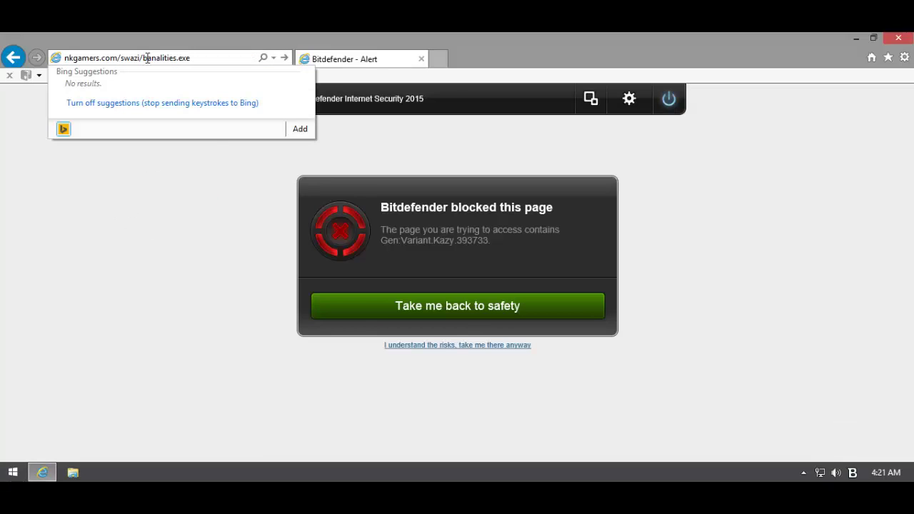
{"action": "key", "text": "Return"}
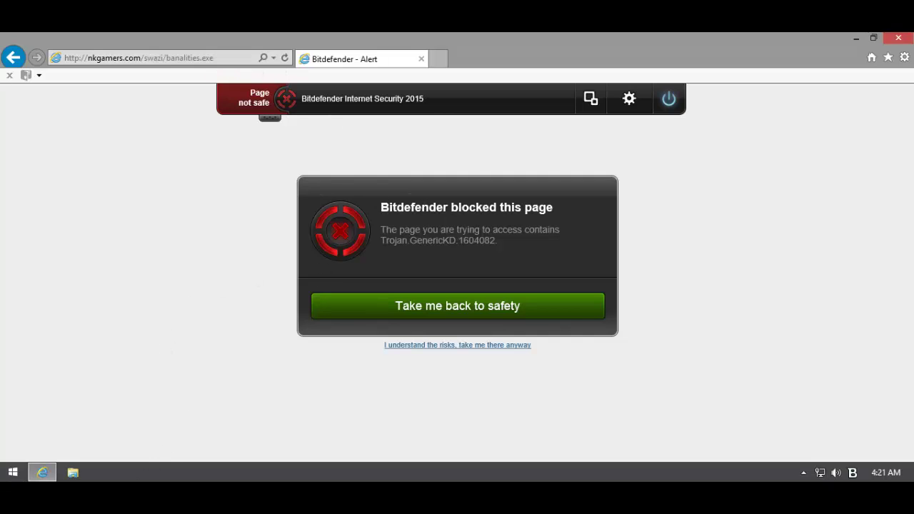
{"action": "key", "text": "alt+Tab"}
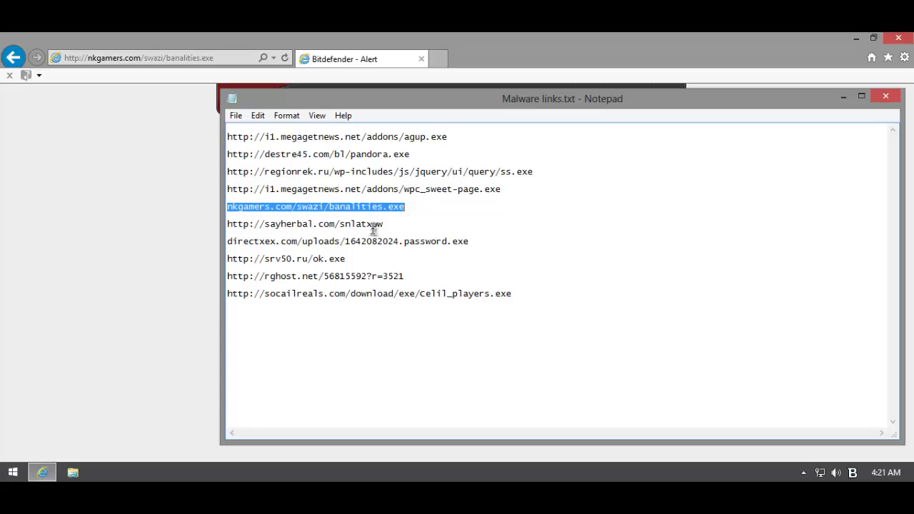
{"action": "left_click_drag", "start_coordinate": [386, 226], "coordinate": [371, 209]}
{"action": "left_click", "coordinate": [387, 222]}
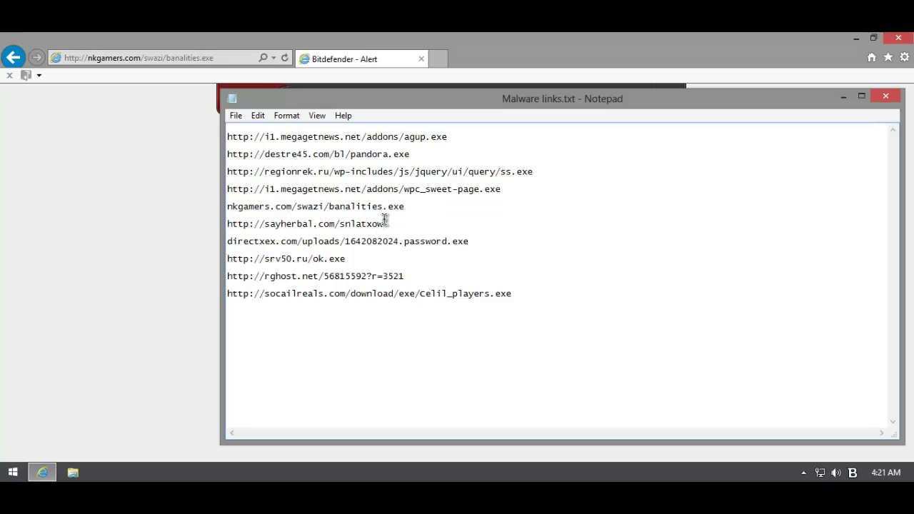
{"action": "double_click", "coordinate": [384, 221]}
{"action": "key", "text": "ctrl+c"}
{"action": "key", "text": "alt+Tab"}
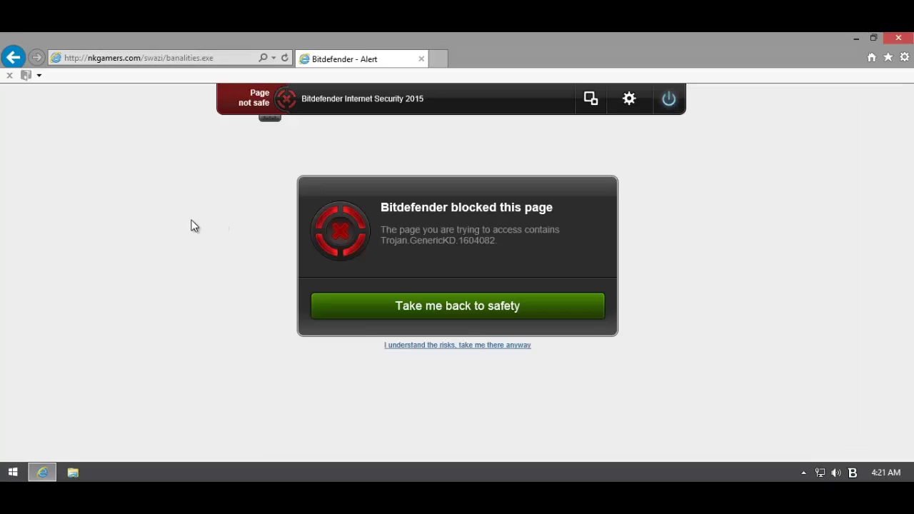
{"action": "left_click", "coordinate": [202, 58]}
{"action": "key", "text": "ctrl+v"}
{"action": "key", "text": "Return"}
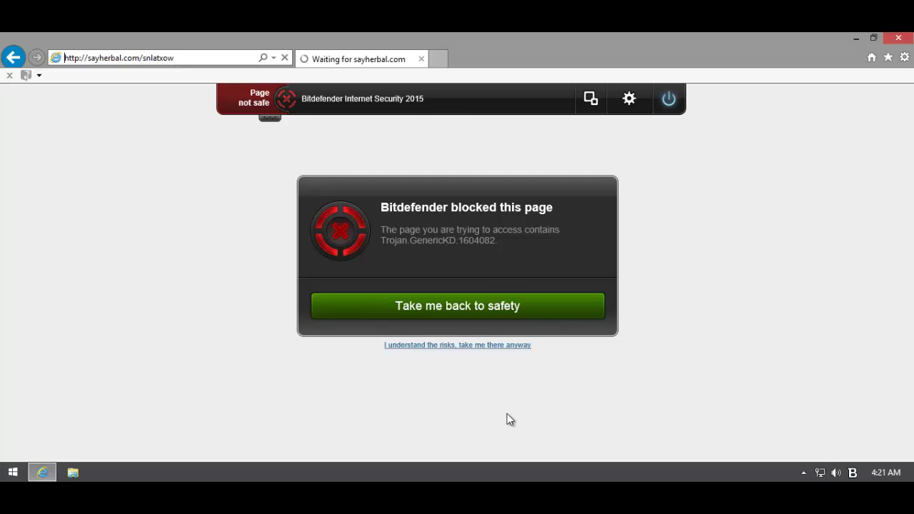
Check the background processes in Task Manager again while the sayherbal.com link loads, and close it.
{"action": "right_click", "coordinate": [495, 473]}
{"action": "left_click", "coordinate": [534, 431]}
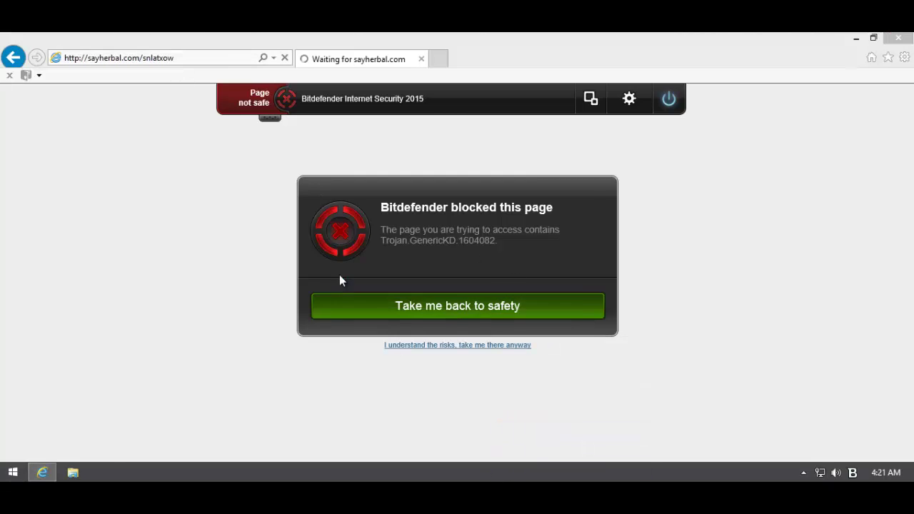
{"action": "scroll", "coordinate": [248, 257], "scroll_direction": "down", "scroll_amount": 1}
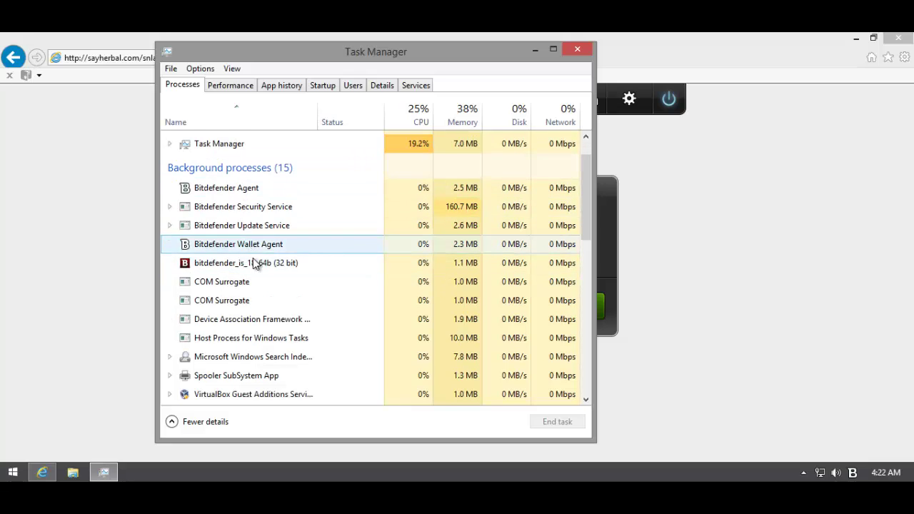
{"action": "scroll", "coordinate": [255, 261], "scroll_direction": "down", "scroll_amount": 2}
{"action": "scroll", "coordinate": [256, 261], "scroll_direction": "up", "scroll_amount": 5}
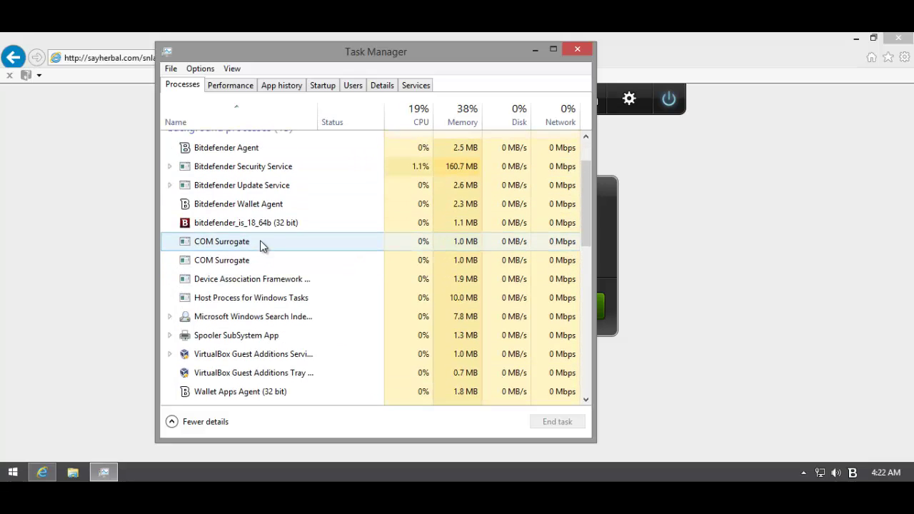
{"action": "left_click", "coordinate": [577, 50]}
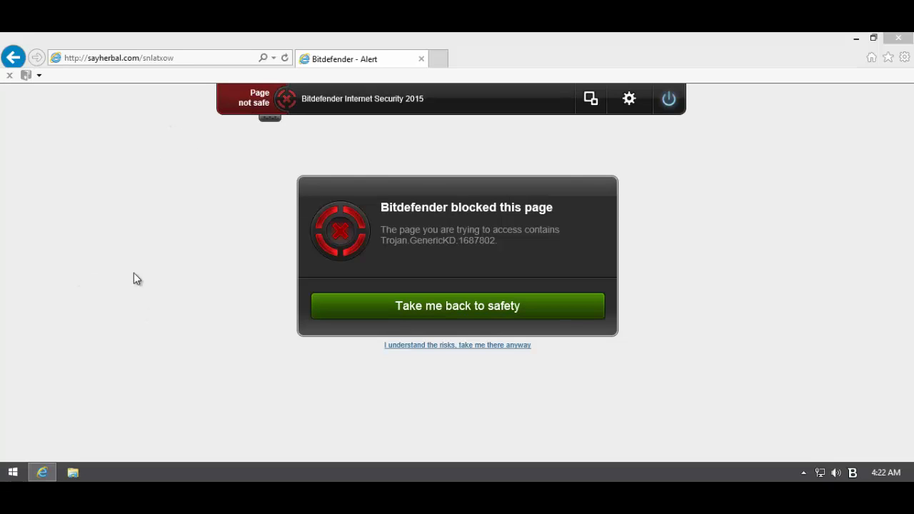
Copy the directxex.com/uploads/1642082024.password.exe link from Malware links.txt and load it in the browser.
{"action": "left_click", "coordinate": [124, 482]}
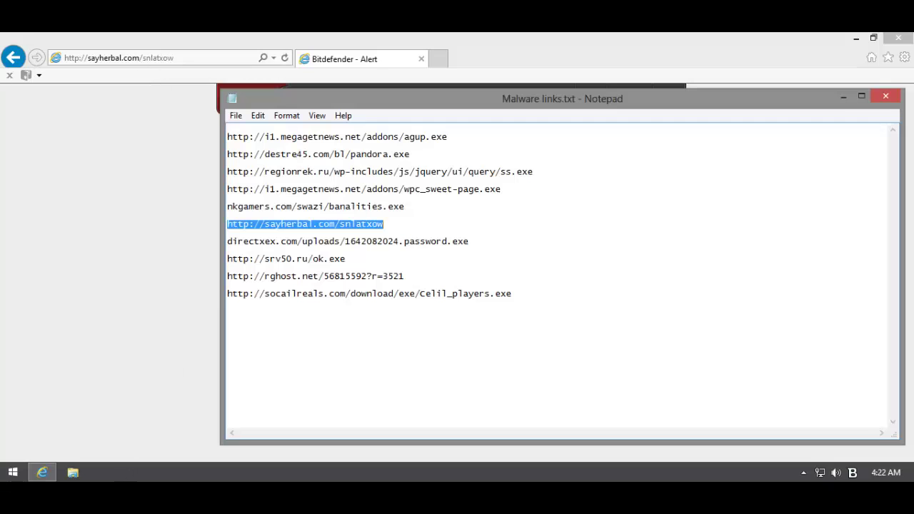
{"action": "left_click", "coordinate": [493, 241]}
{"action": "key", "text": "shift+Home"}
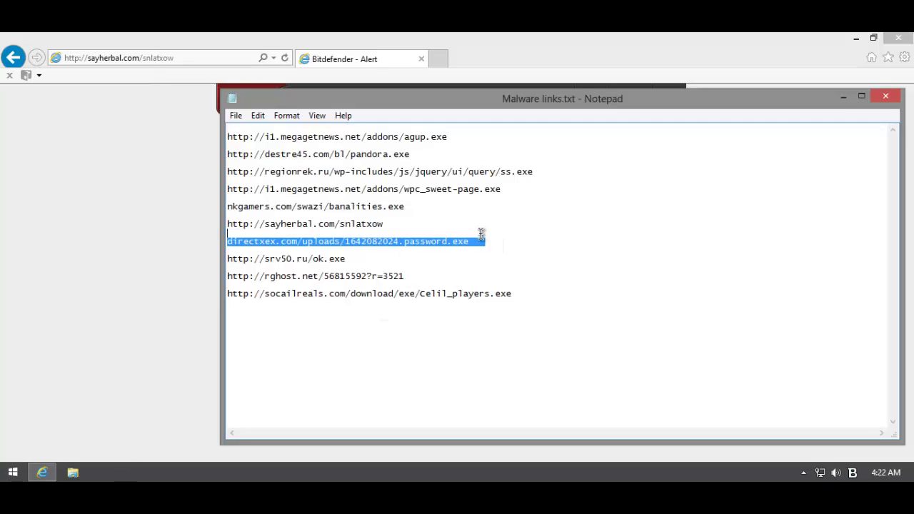
{"action": "key", "text": "ctrl+c"}
{"action": "left_click", "coordinate": [7, 289]}
{"action": "left_click", "coordinate": [171, 59]}
{"action": "key", "text": "ctrl+v"}
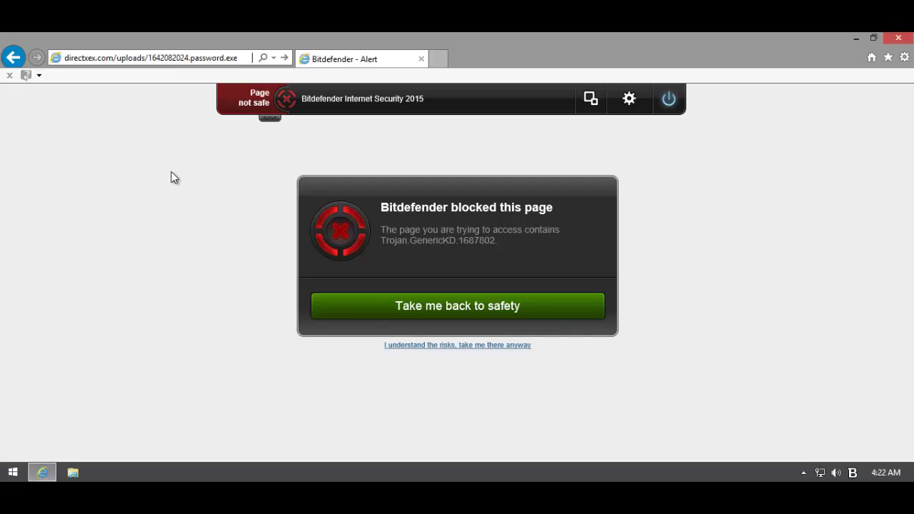
{"action": "key", "text": "Return"}
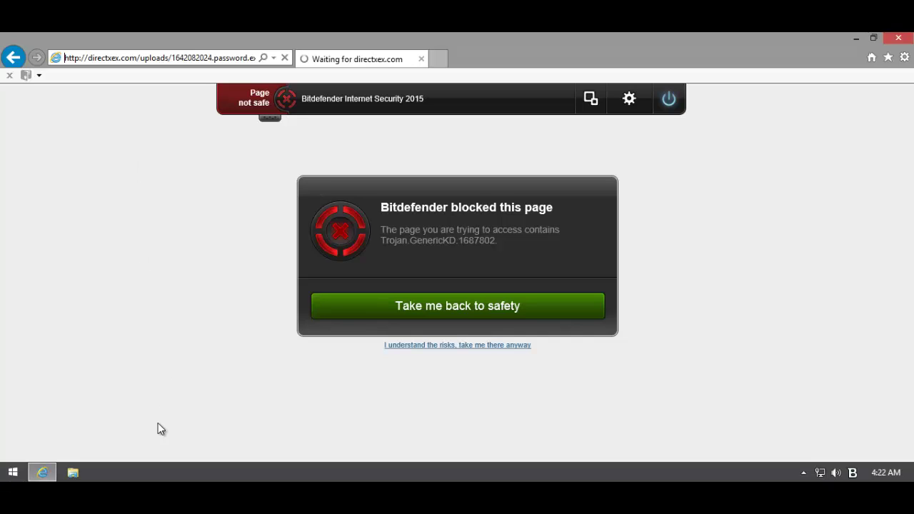
{"action": "key", "text": "alt+Tab"}
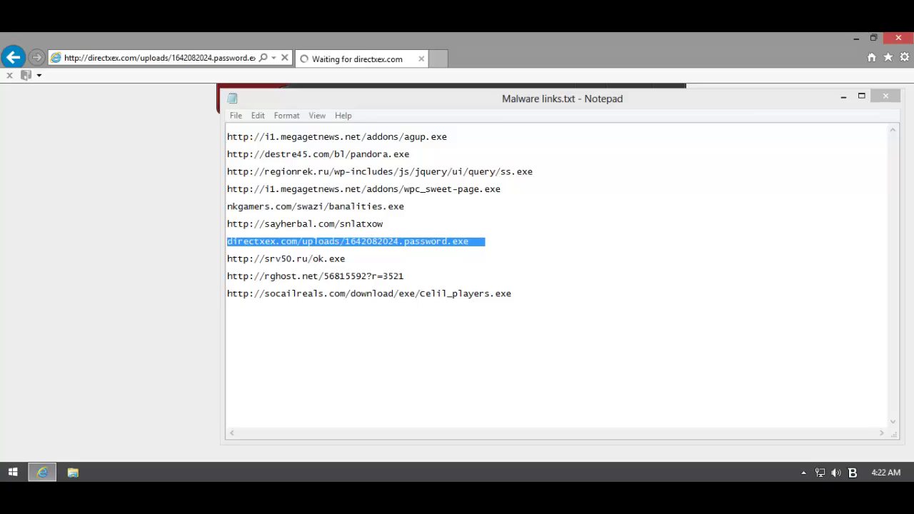
{"action": "left_click", "coordinate": [469, 107]}
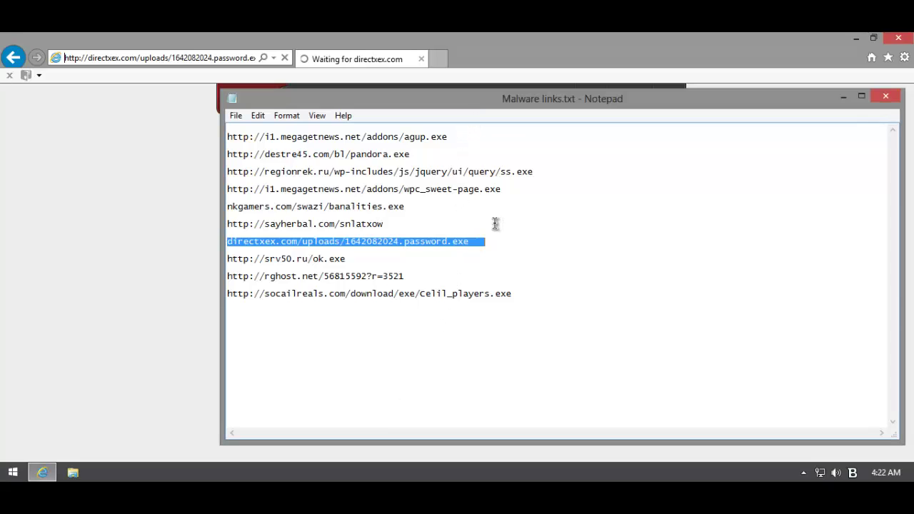
{"action": "left_click", "coordinate": [164, 146]}
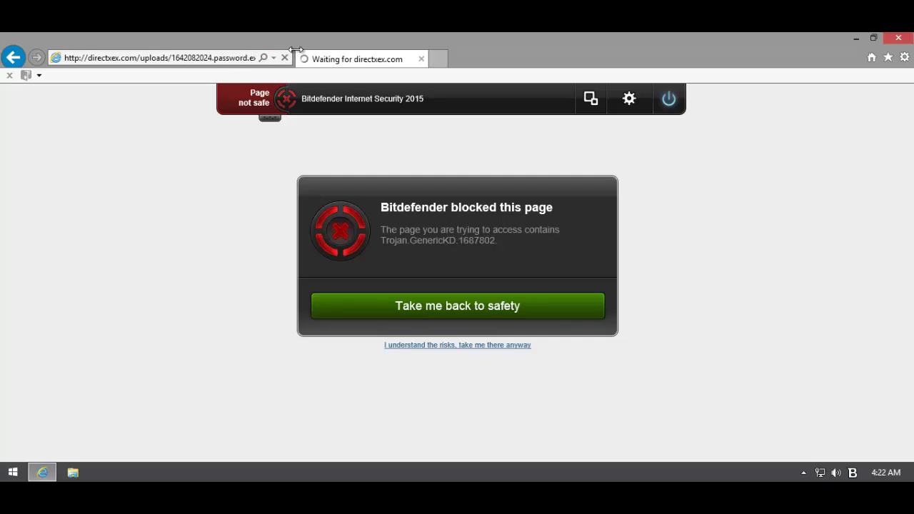
Replace the browser address with the copied directxex.com/uploads/1642082024.password.exe link to retry loading it.
{"action": "left_click", "coordinate": [178, 57]}
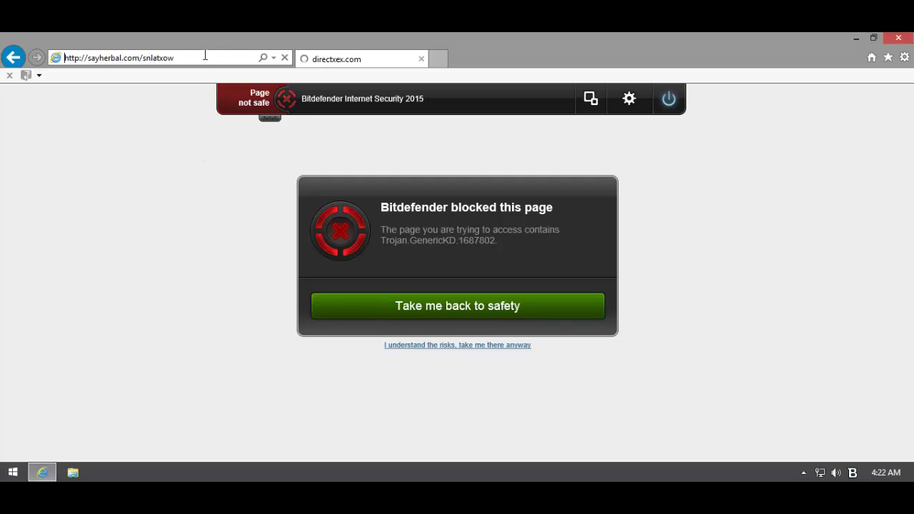
{"action": "left_click", "coordinate": [189, 58]}
{"action": "key", "text": "alt+Tab"}
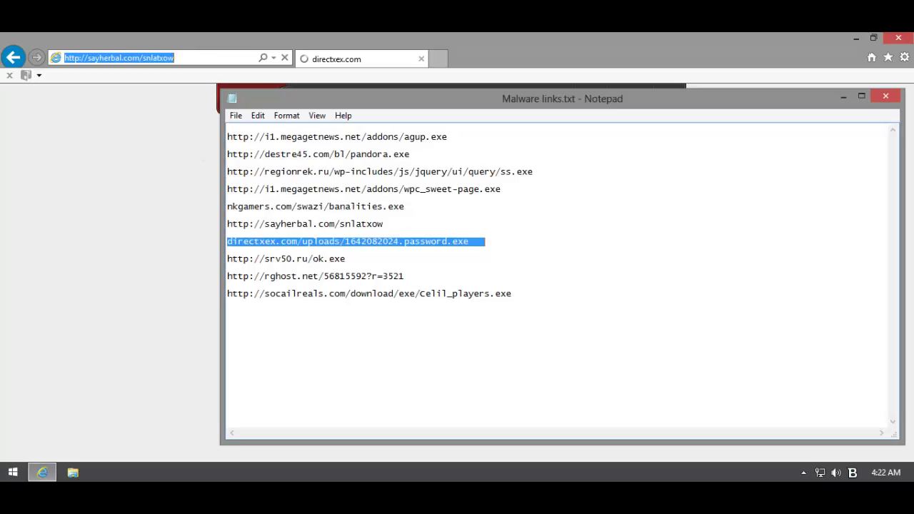
{"action": "left_click", "coordinate": [149, 243]}
{"action": "left_click", "coordinate": [181, 59]}
{"action": "key", "text": "ctrl+v"}
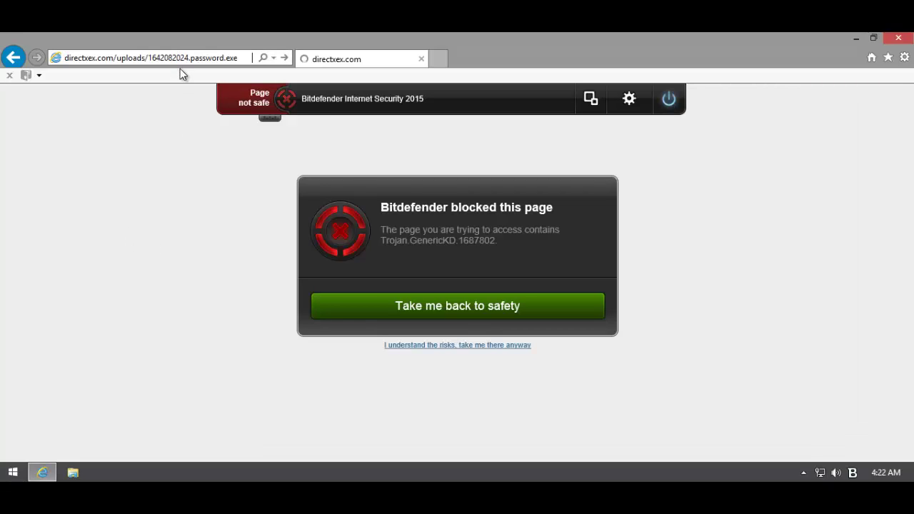
{"action": "key", "text": "Escape"}
{"action": "key", "text": "Escape"}
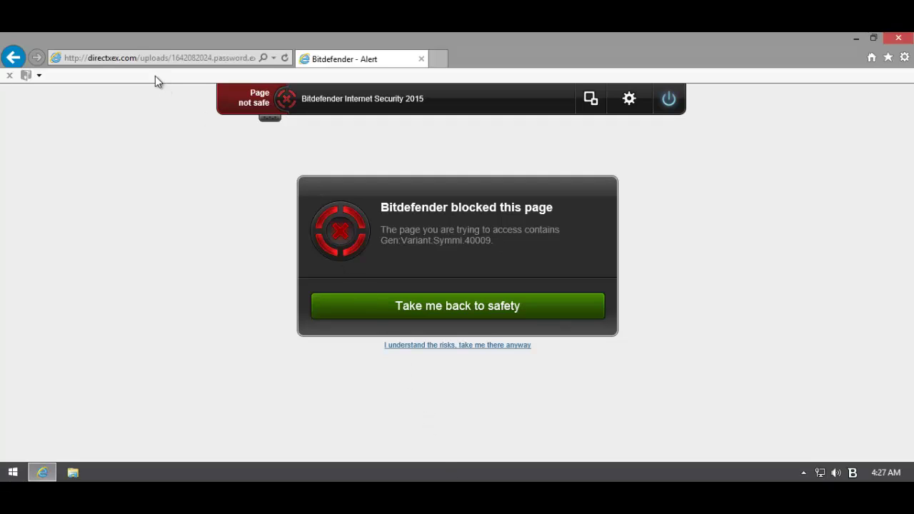
{"action": "left_click", "coordinate": [157, 492]}
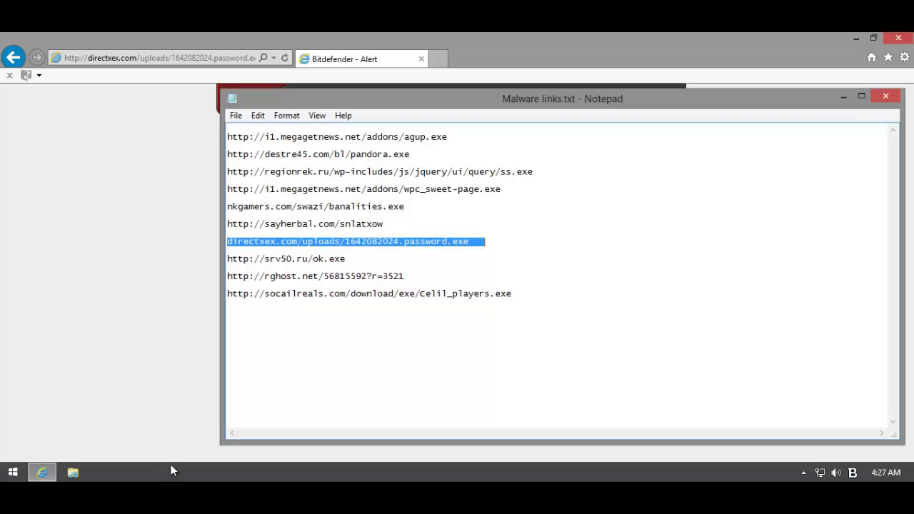
{"action": "double_click", "coordinate": [341, 259]}
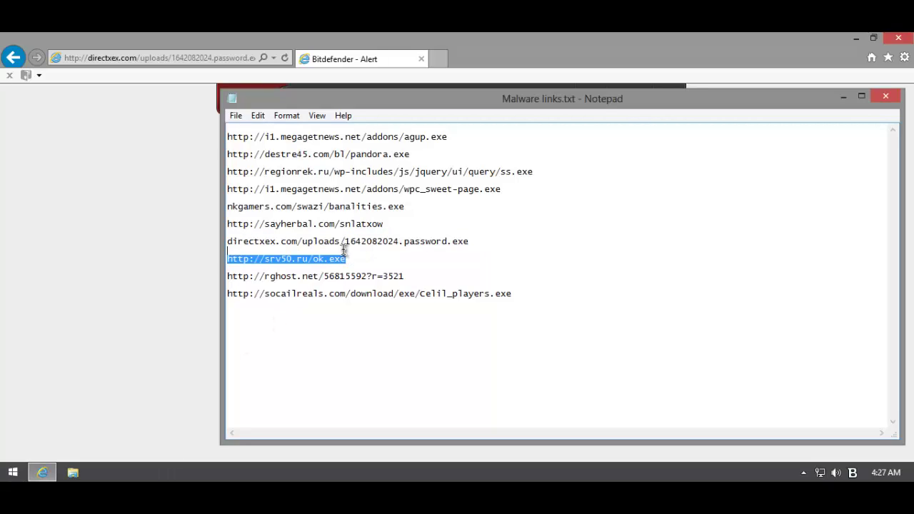
{"action": "left_click", "coordinate": [145, 256]}
{"action": "left_click", "coordinate": [240, 56]}
{"action": "key", "text": "ctrl+v"}
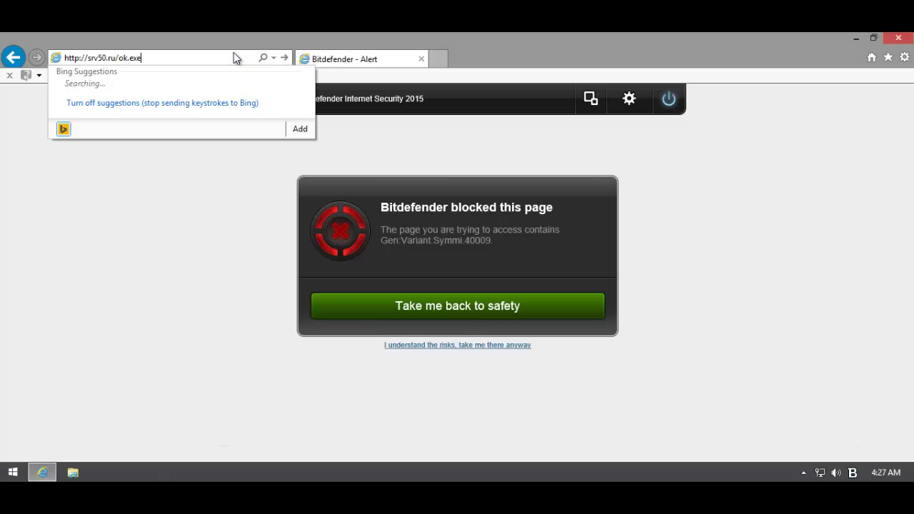
{"action": "key", "text": "Return"}
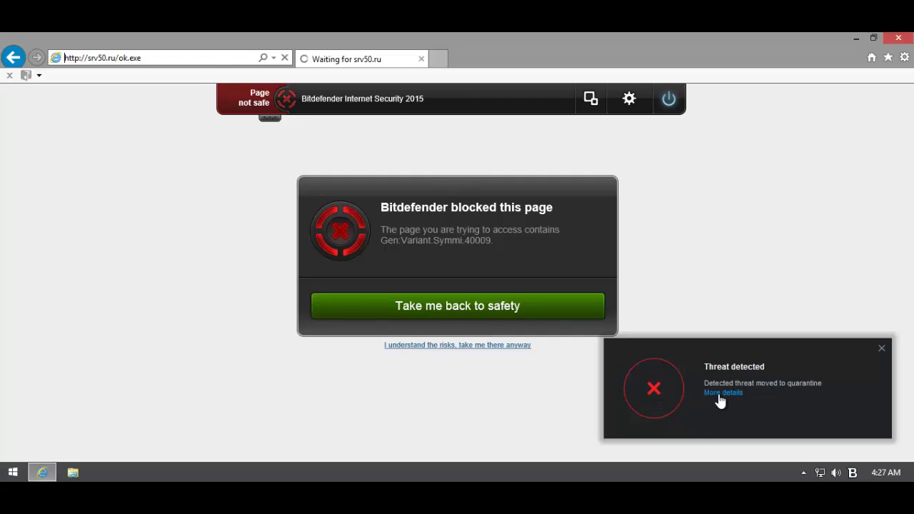
Examine the details of the "Infected file detected" event in Bitdefender's antivirus events, and close the Bitdefender windows.
{"action": "left_click", "coordinate": [721, 394]}
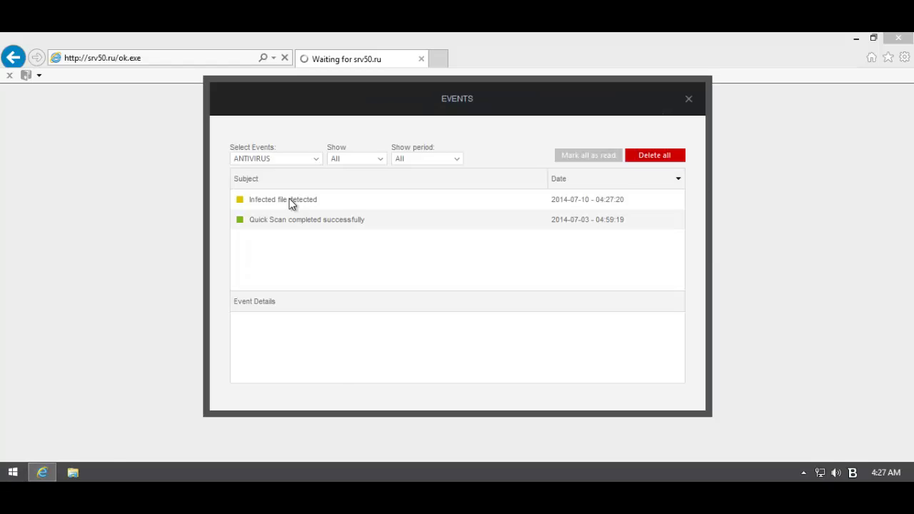
{"action": "left_click", "coordinate": [291, 204]}
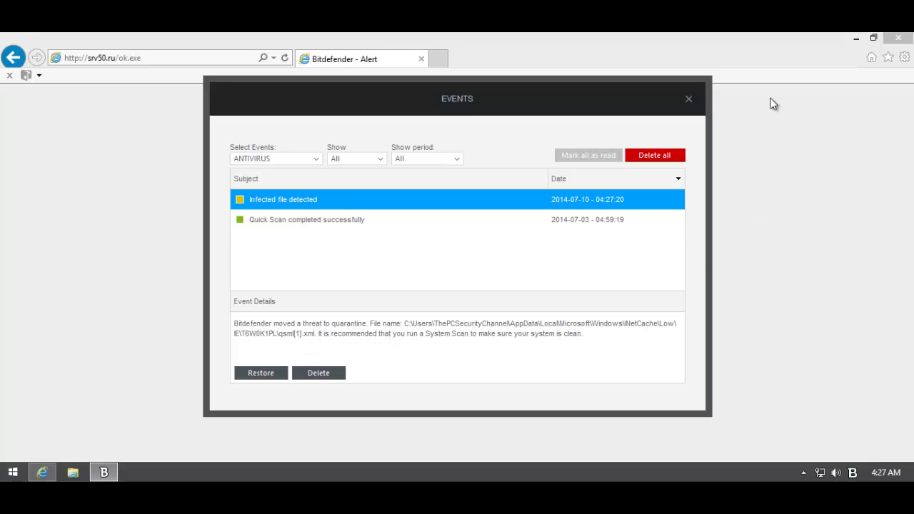
{"action": "left_click", "coordinate": [689, 98]}
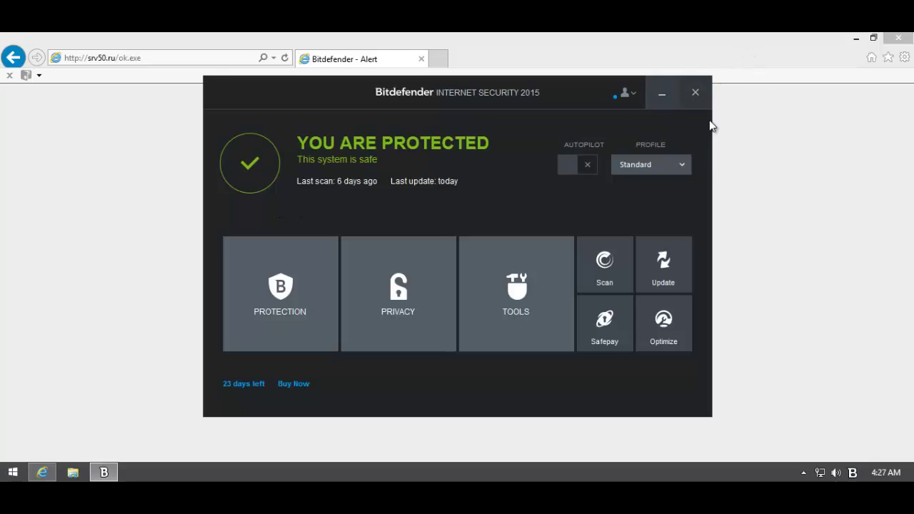
{"action": "left_click", "coordinate": [696, 94]}
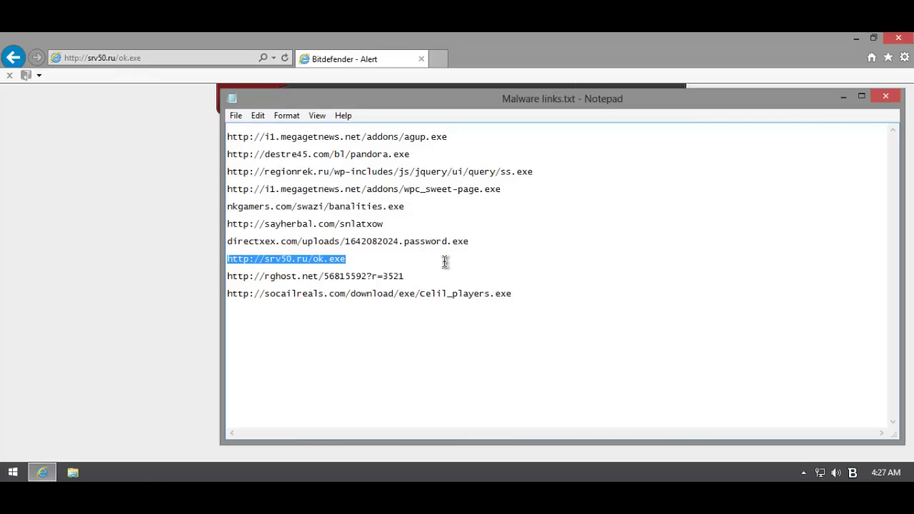
{"action": "left_click", "coordinate": [412, 259]}
{"action": "key", "text": "shift+Home"}
{"action": "left_click", "coordinate": [182, 274]}
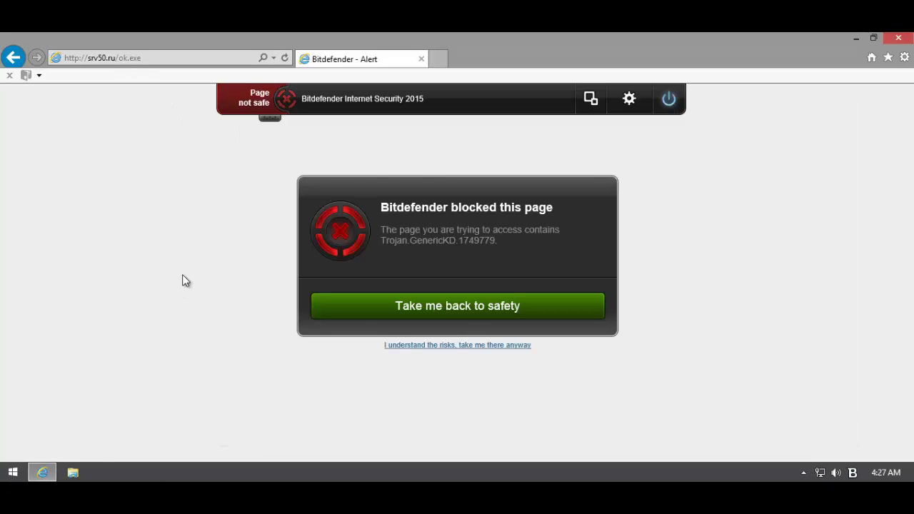
{"action": "left_click", "coordinate": [173, 59]}
{"action": "type", "text": "http://rghost.net/56815592?r=3521]"}
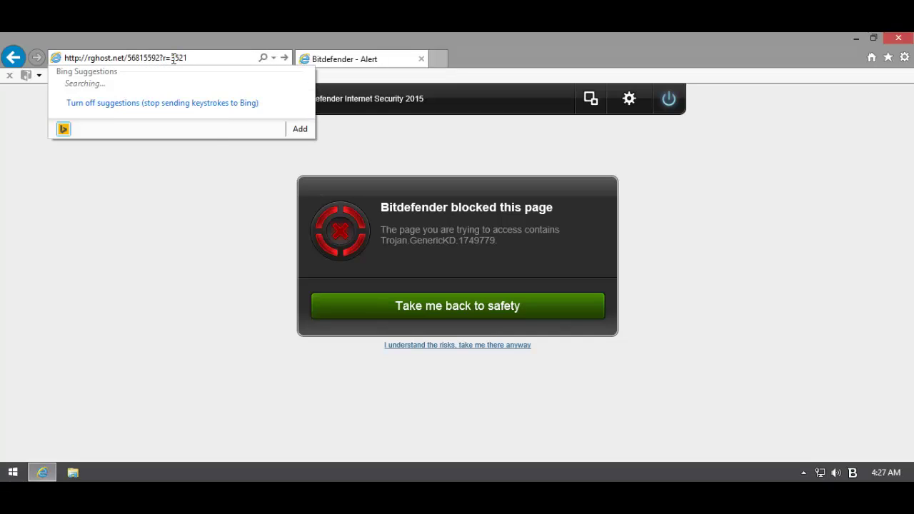
{"action": "key", "text": "Return"}
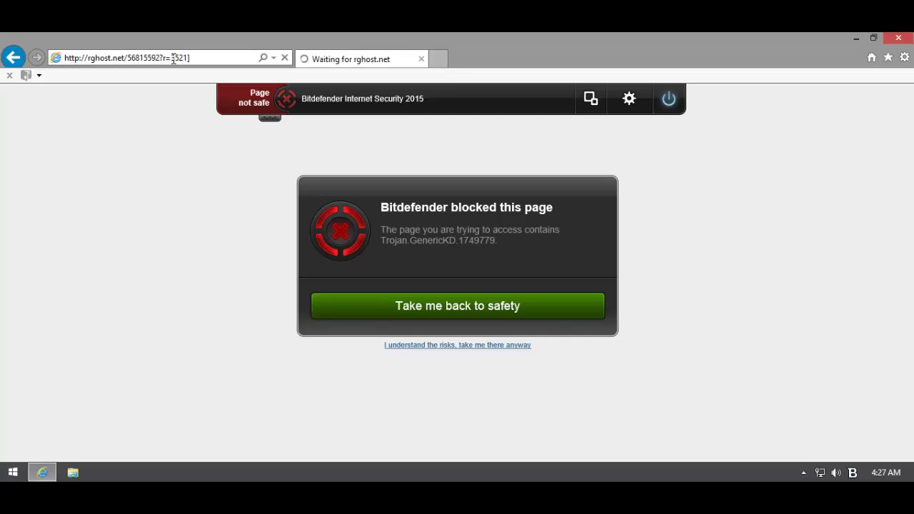
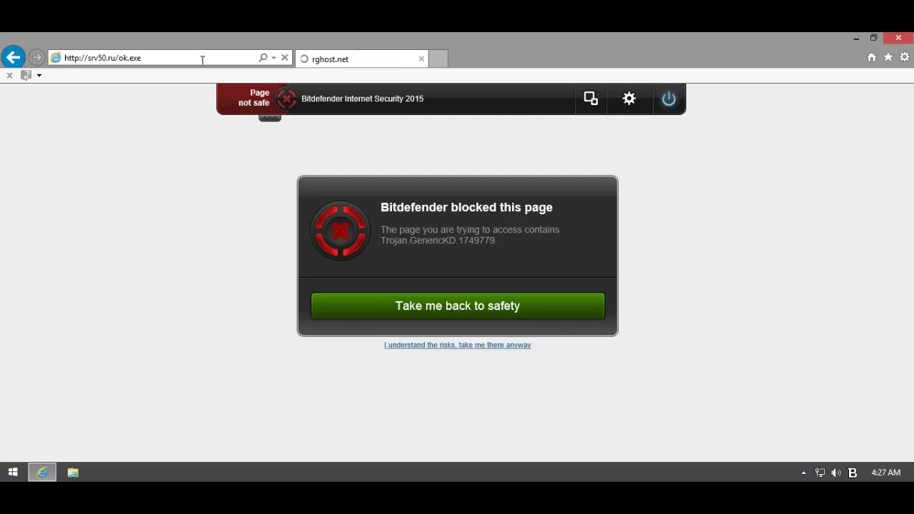
{"action": "left_click", "coordinate": [158, 54]}
{"action": "left_click", "coordinate": [440, 63]}
{"action": "left_click", "coordinate": [336, 60]}
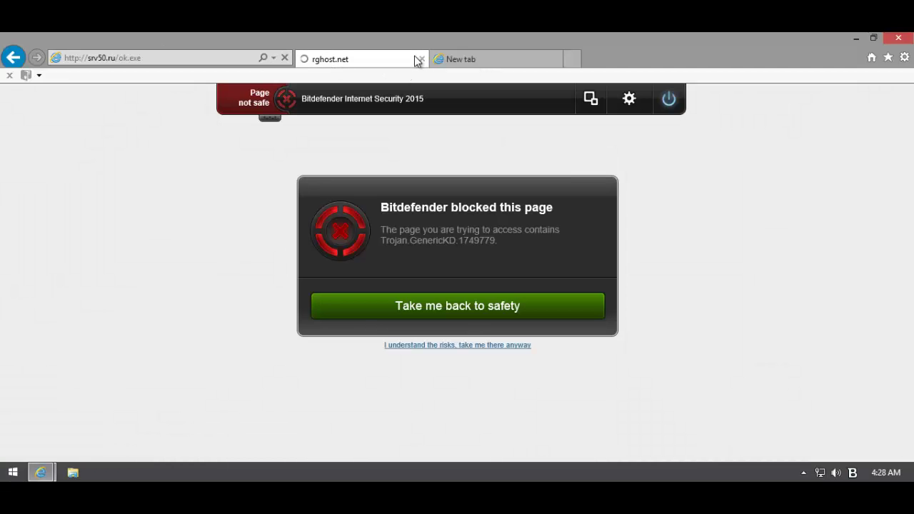
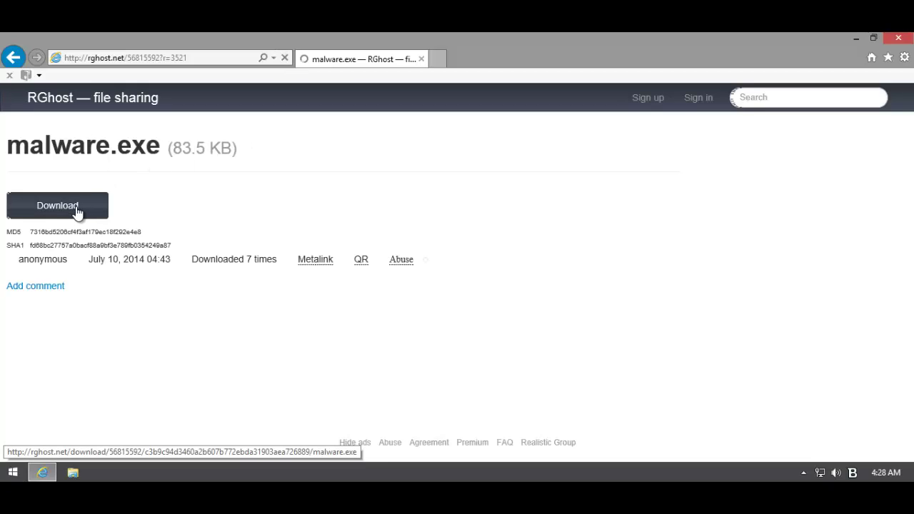
Try to download malware.exe from the RGhost file sharing page.
{"action": "left_click", "coordinate": [75, 209]}
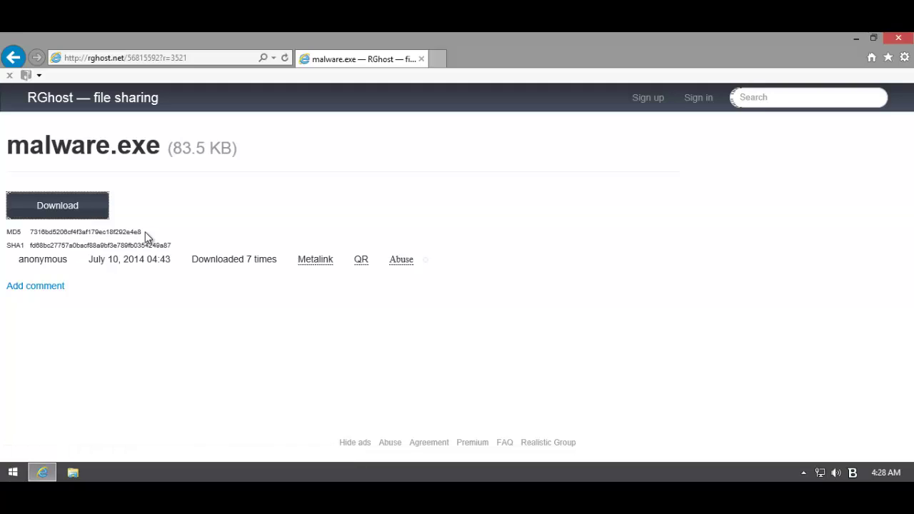
{"action": "left_click", "coordinate": [69, 216]}
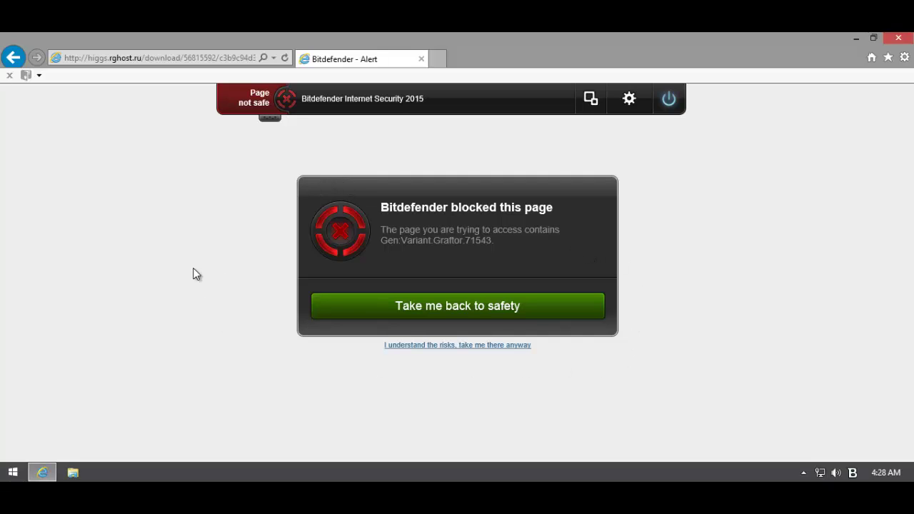
{"action": "left_click", "coordinate": [110, 473]}
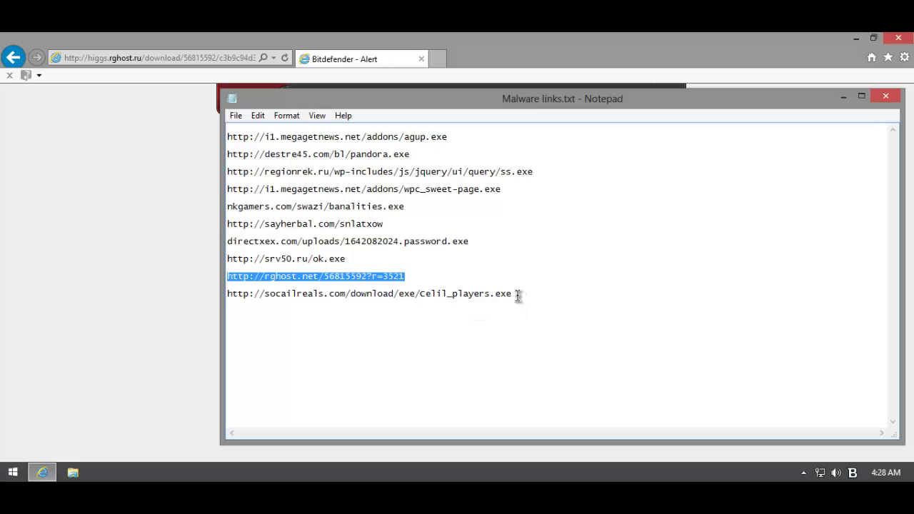
{"action": "left_click_drag", "start_coordinate": [518, 296], "coordinate": [516, 273]}
{"action": "key", "text": "ctrl+c"}
{"action": "left_click", "coordinate": [110, 313]}
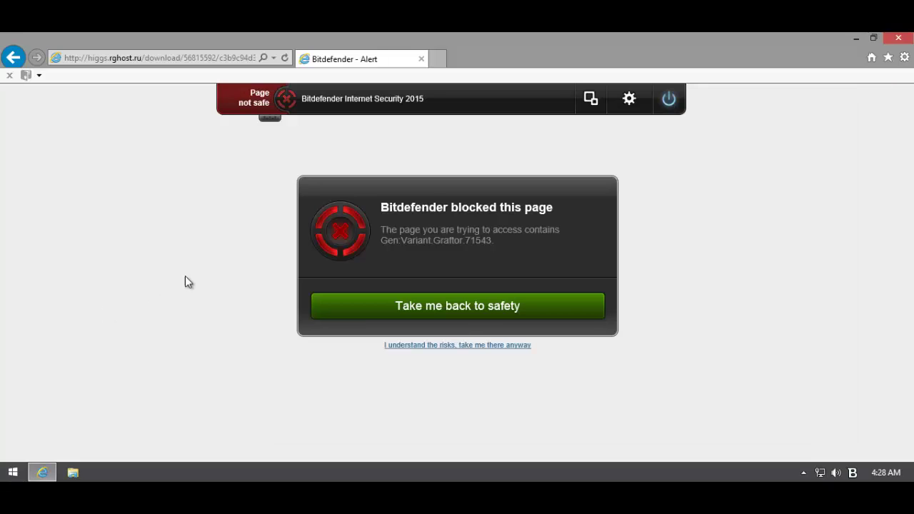
{"action": "left_click", "coordinate": [189, 57]}
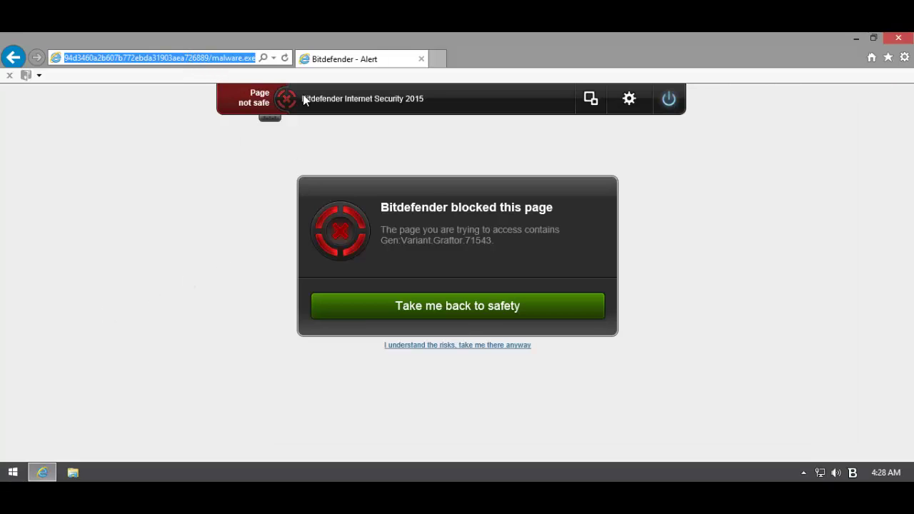
{"action": "key", "text": "ctrl+v"}
{"action": "key", "text": "Return"}
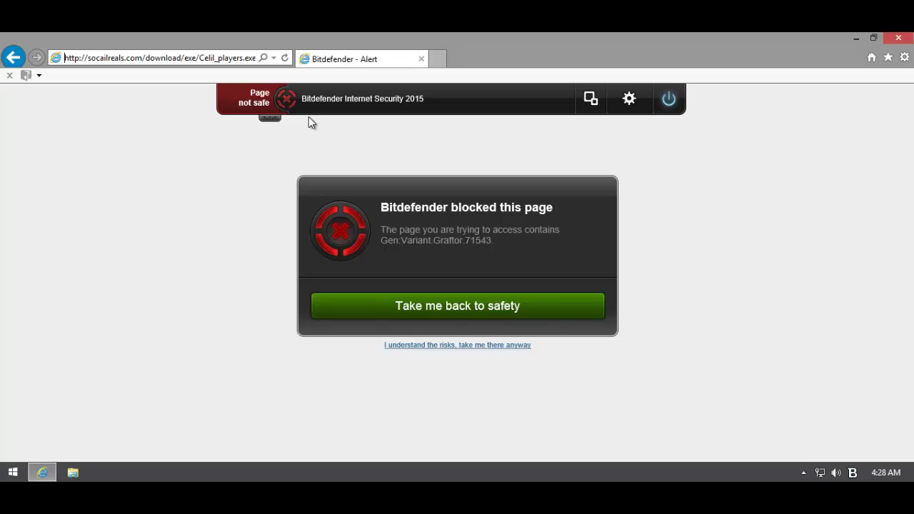
{"action": "left_click", "coordinate": [898, 38]}
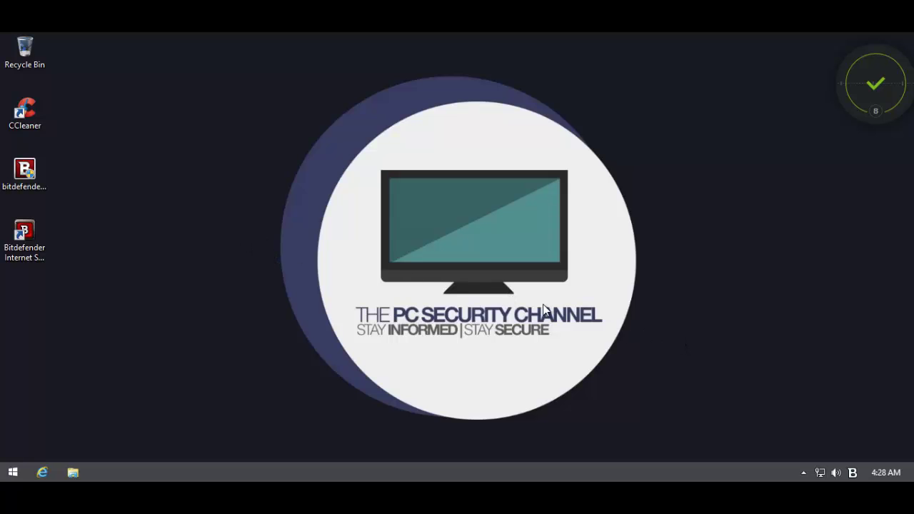
Check Bitdefender's protection status and review the background and Windows processes in Task Manager, closing both windows.
{"action": "left_click", "coordinate": [852, 472]}
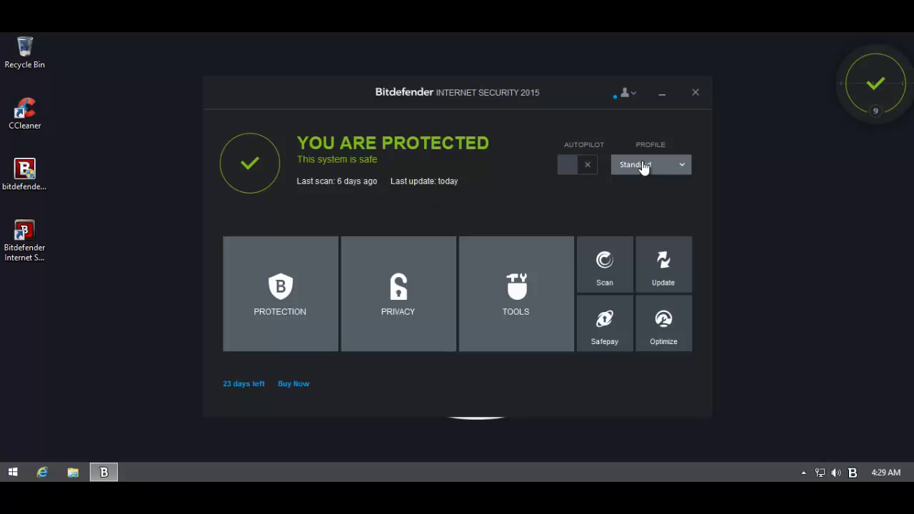
{"action": "left_click", "coordinate": [694, 93]}
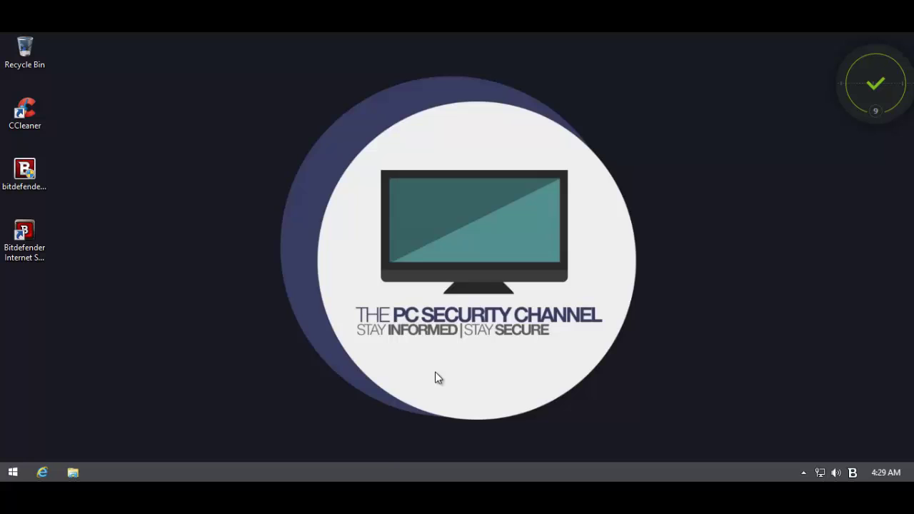
{"action": "right_click", "coordinate": [388, 468]}
{"action": "left_click", "coordinate": [405, 422]}
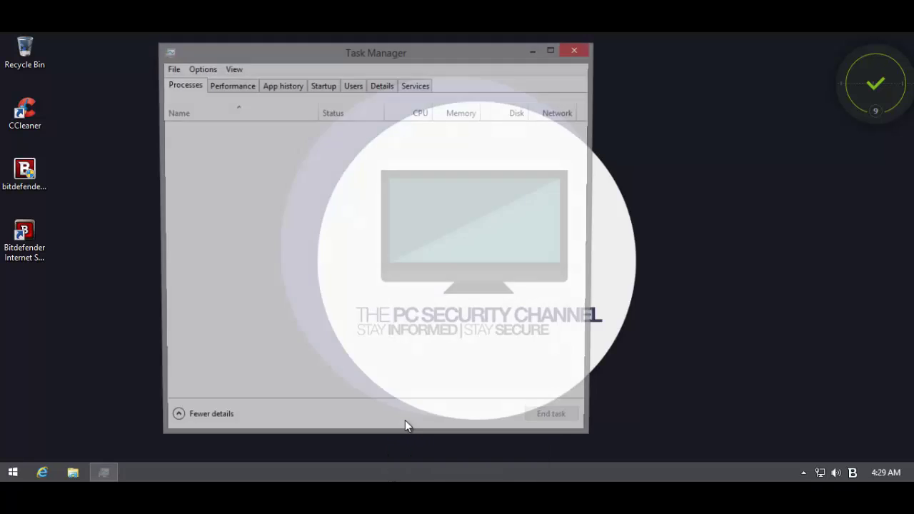
{"action": "scroll", "coordinate": [282, 257], "scroll_direction": "down", "scroll_amount": 3}
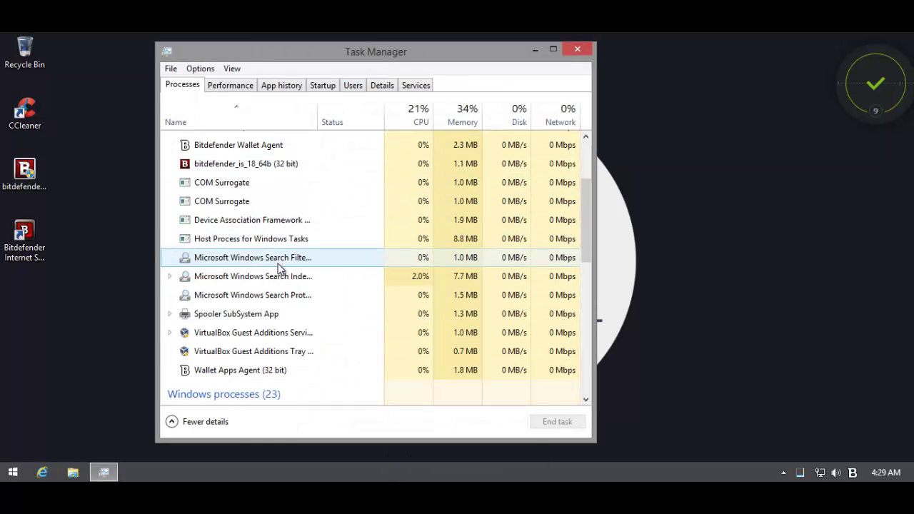
{"action": "scroll", "coordinate": [278, 268], "scroll_direction": "up", "scroll_amount": 1}
{"action": "scroll", "coordinate": [279, 268], "scroll_direction": "down", "scroll_amount": 2}
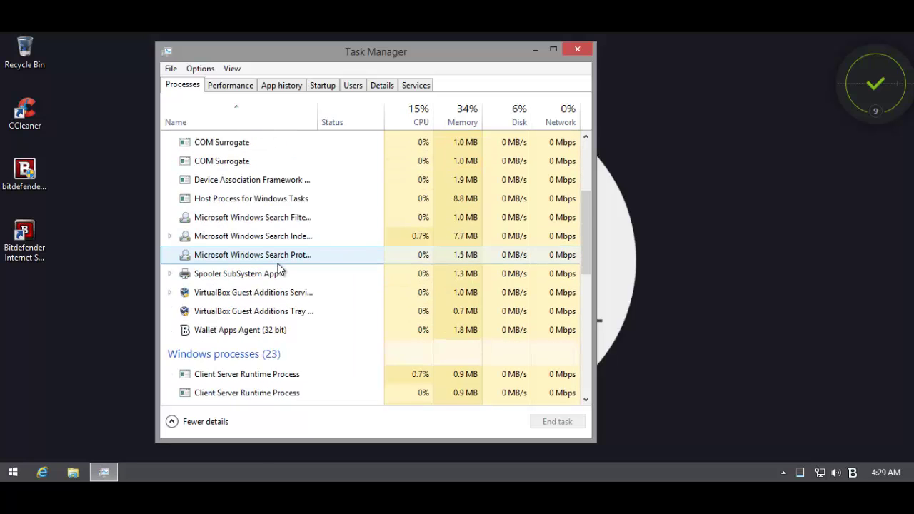
{"action": "scroll", "coordinate": [279, 269], "scroll_direction": "down", "scroll_amount": 6}
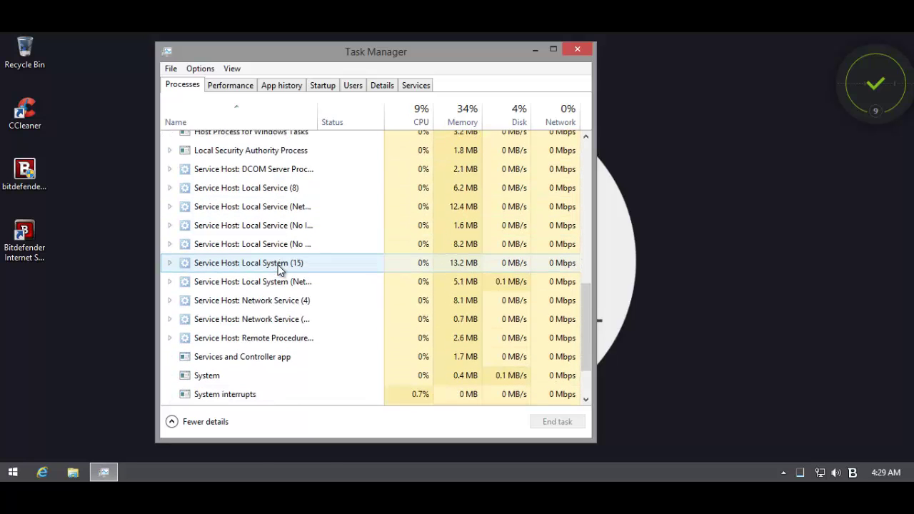
{"action": "scroll", "coordinate": [279, 269], "scroll_direction": "down", "scroll_amount": 2}
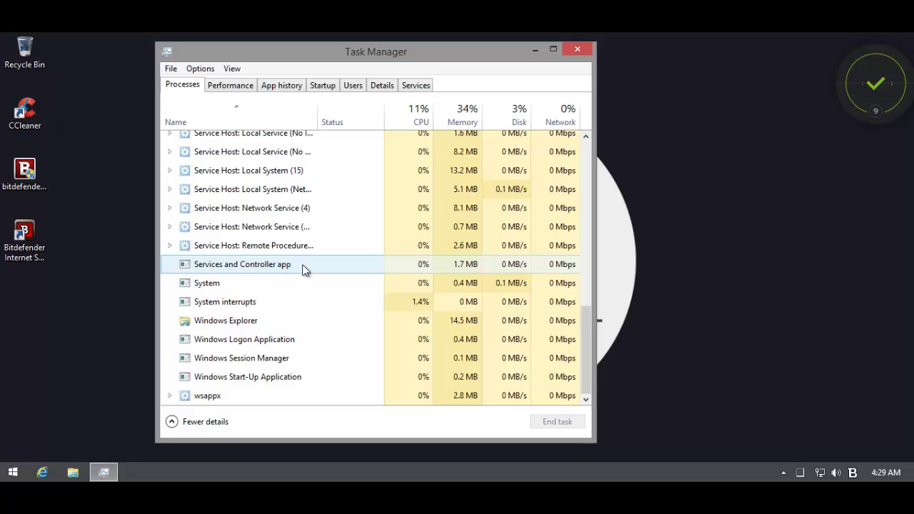
{"action": "left_click", "coordinate": [576, 50]}
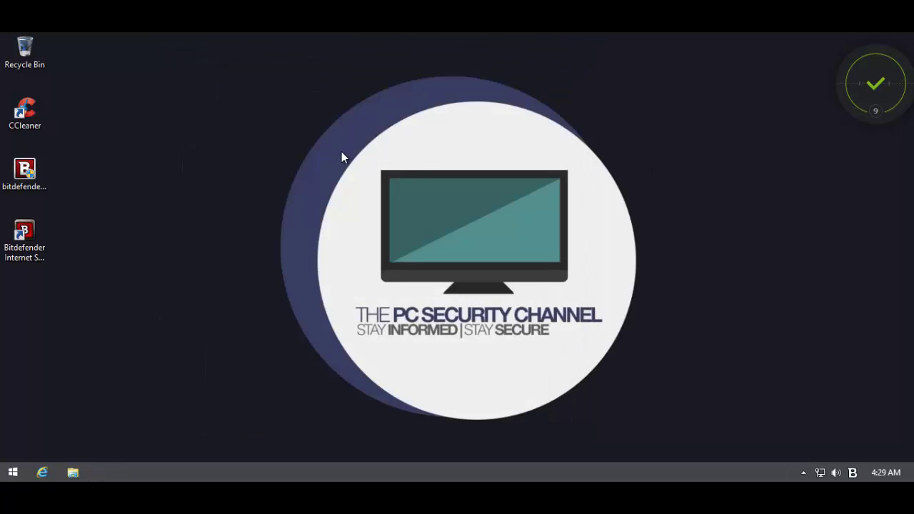
Open the Bitdefender main window and show the Antivirus settings of its Protection section.
{"action": "right_click", "coordinate": [854, 474]}
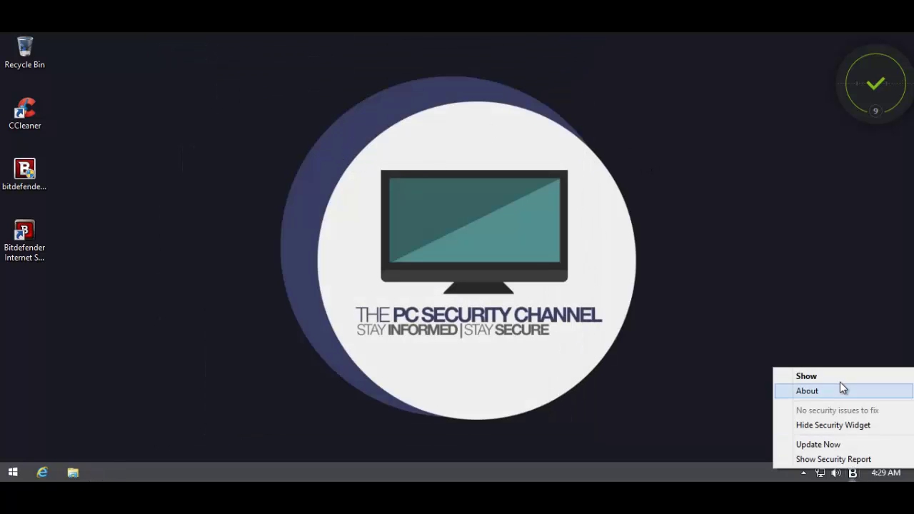
{"action": "left_click", "coordinate": [828, 376]}
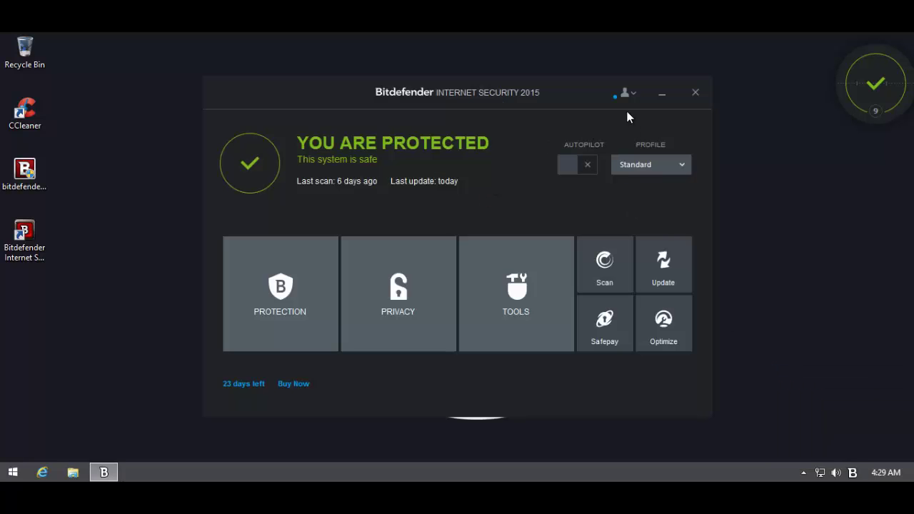
{"action": "right_click", "coordinate": [851, 473]}
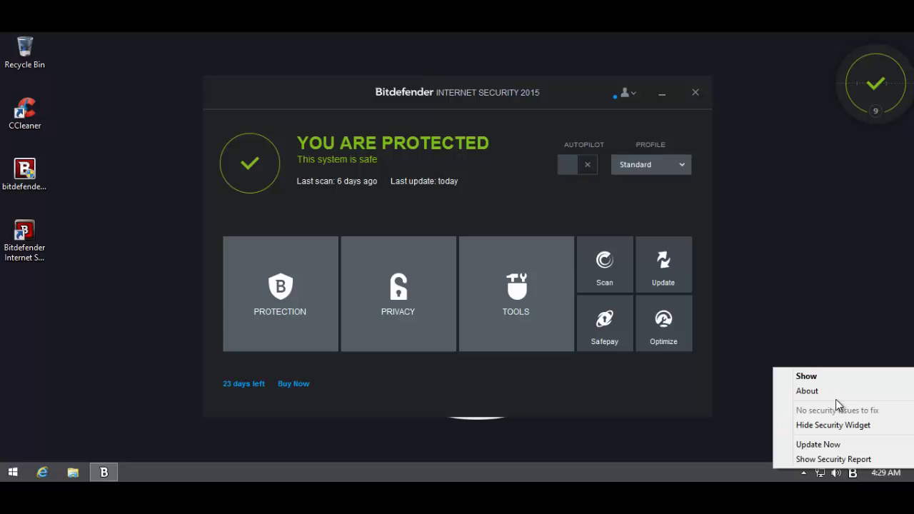
{"action": "left_click", "coordinate": [593, 414]}
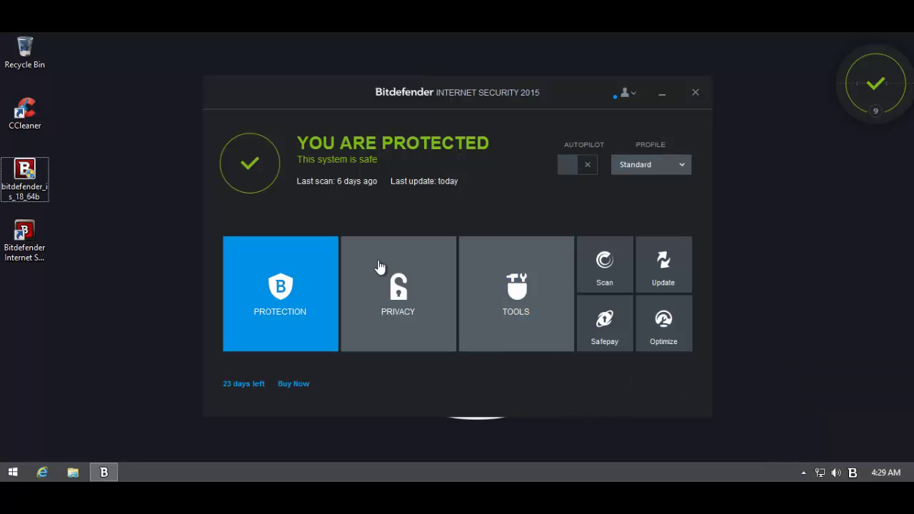
{"action": "left_click", "coordinate": [275, 303]}
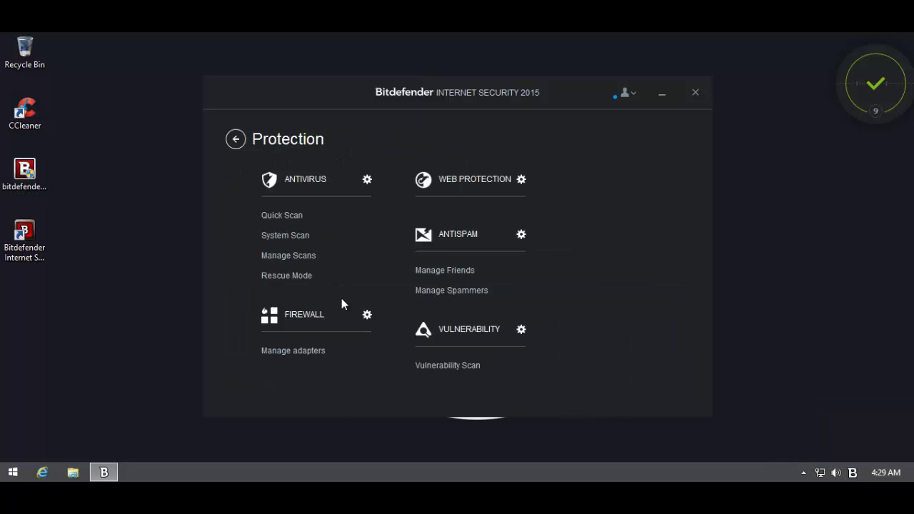
{"action": "right_click", "coordinate": [851, 473]}
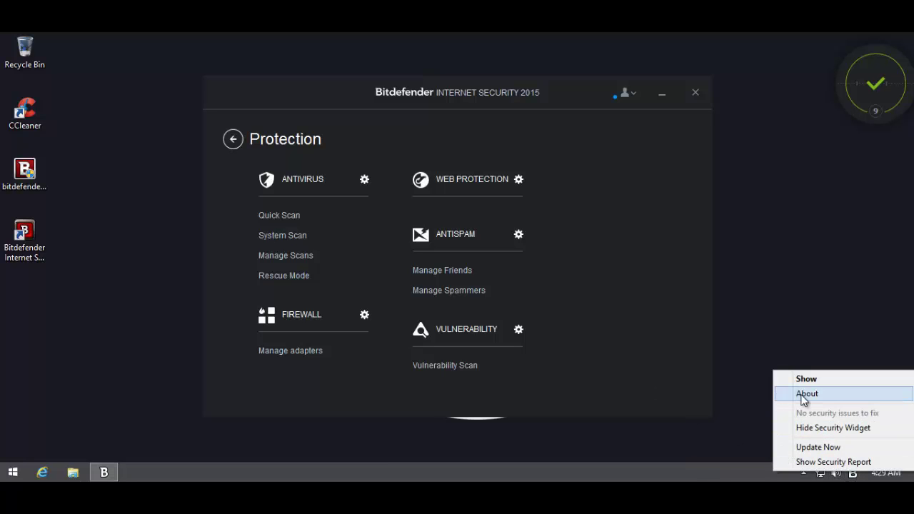
{"action": "left_click", "coordinate": [336, 107]}
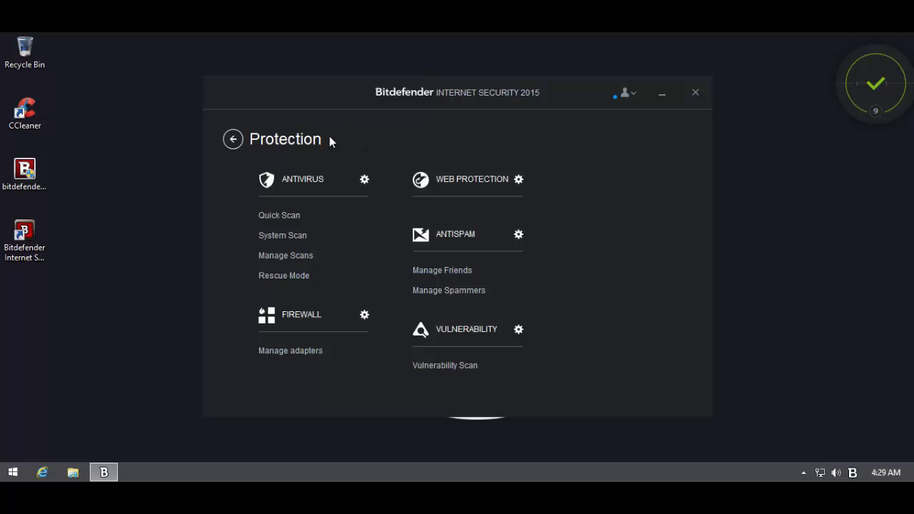
{"action": "left_click", "coordinate": [320, 186]}
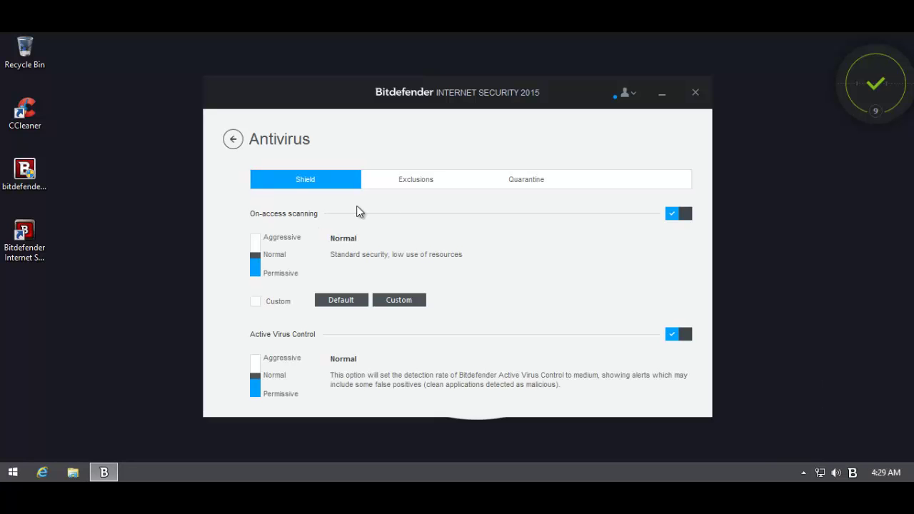
Disable on-access scanning for 1 hour and turn off Active Virus Control in the Antivirus settings.
{"action": "left_click", "coordinate": [677, 215]}
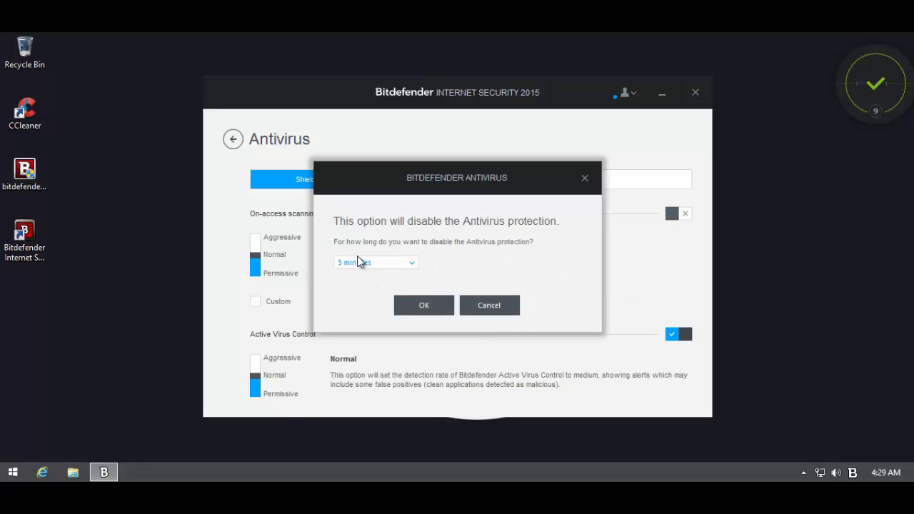
{"action": "left_click", "coordinate": [360, 262]}
{"action": "left_click", "coordinate": [364, 300]}
{"action": "left_click", "coordinate": [403, 267]}
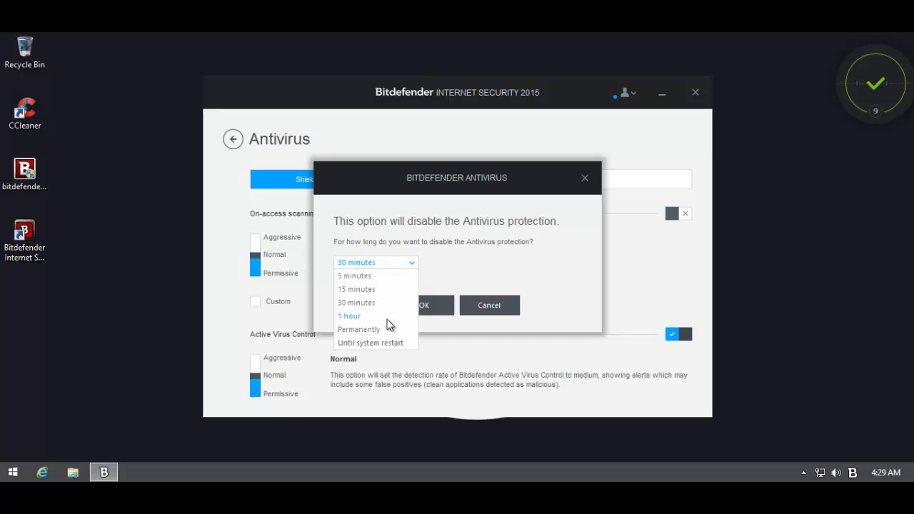
{"action": "left_click", "coordinate": [387, 320]}
{"action": "left_click", "coordinate": [427, 305]}
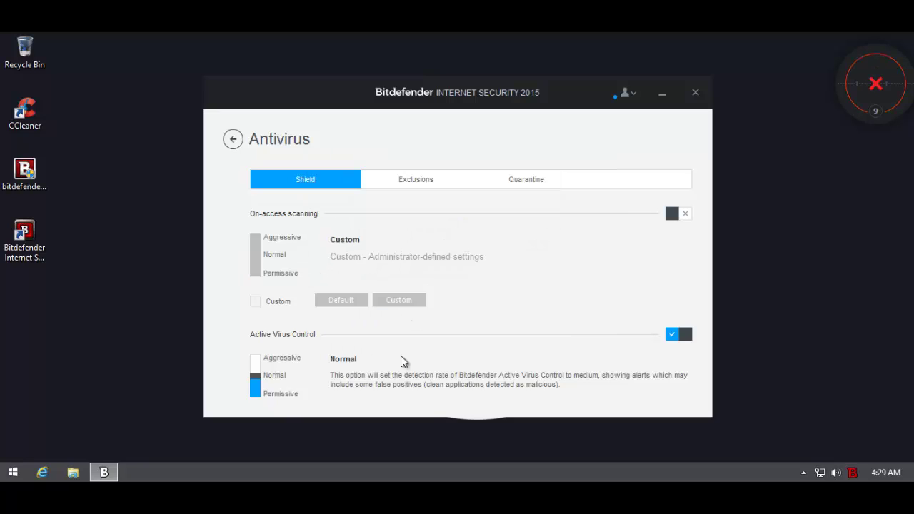
{"action": "left_click", "coordinate": [682, 335]}
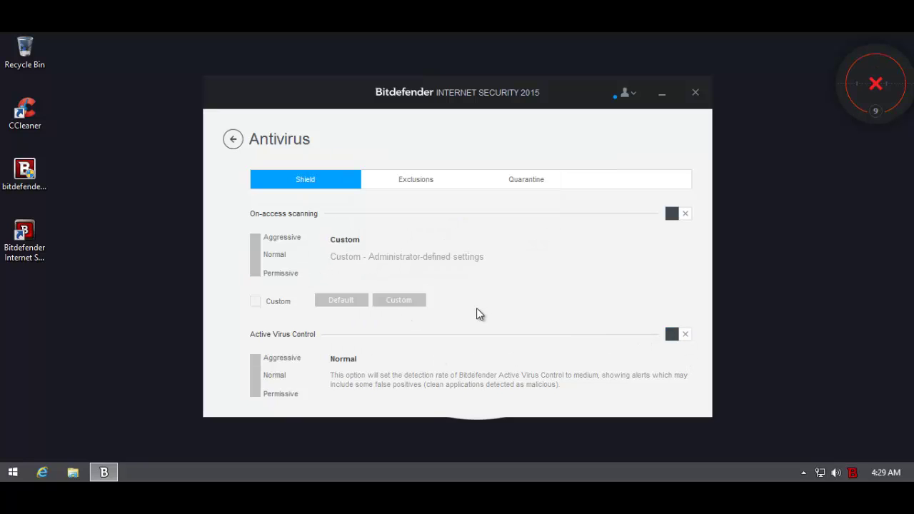
Review the Web protection settings in the Protection section, and close the Bitdefender window.
{"action": "left_click", "coordinate": [234, 140]}
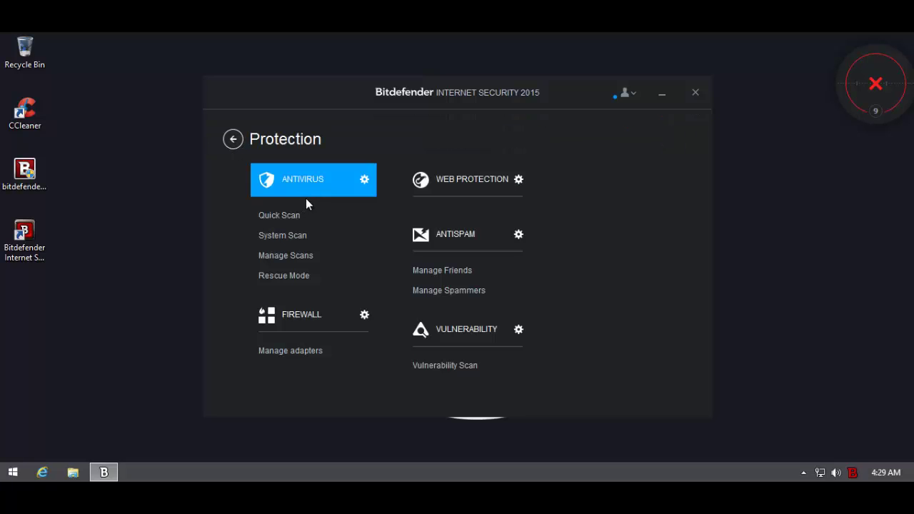
{"action": "left_click", "coordinate": [442, 179]}
{"action": "left_click", "coordinate": [238, 139]}
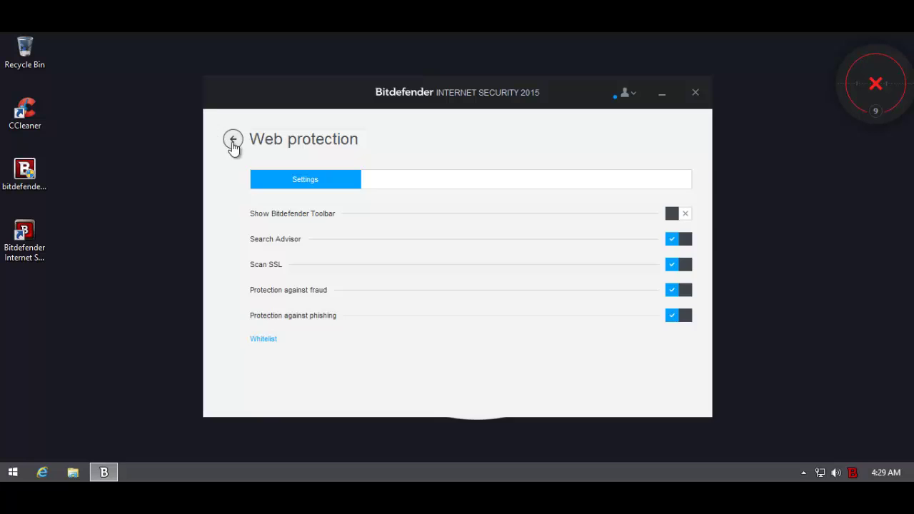
{"action": "left_click", "coordinate": [693, 93]}
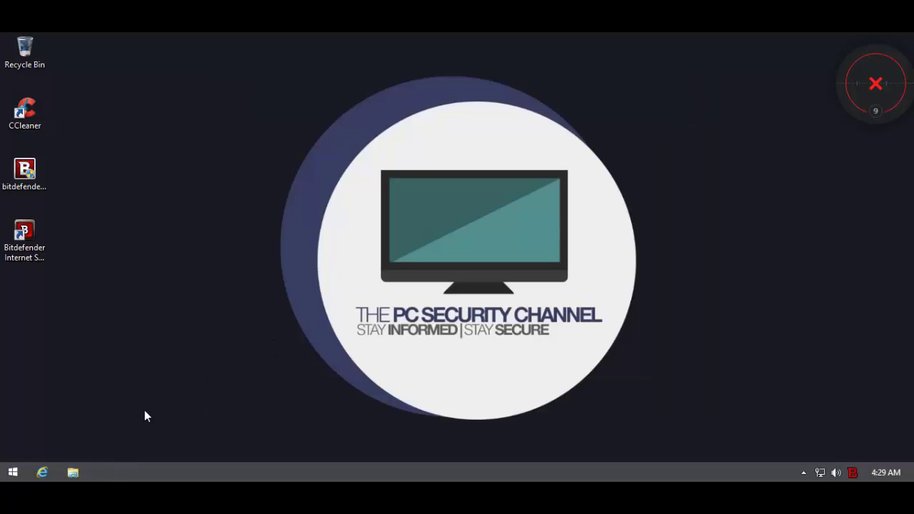
Copy the Malware folder from the Tools (E:) network drive to the desktop, and close the File Explorer window.
{"action": "left_click", "coordinate": [84, 470]}
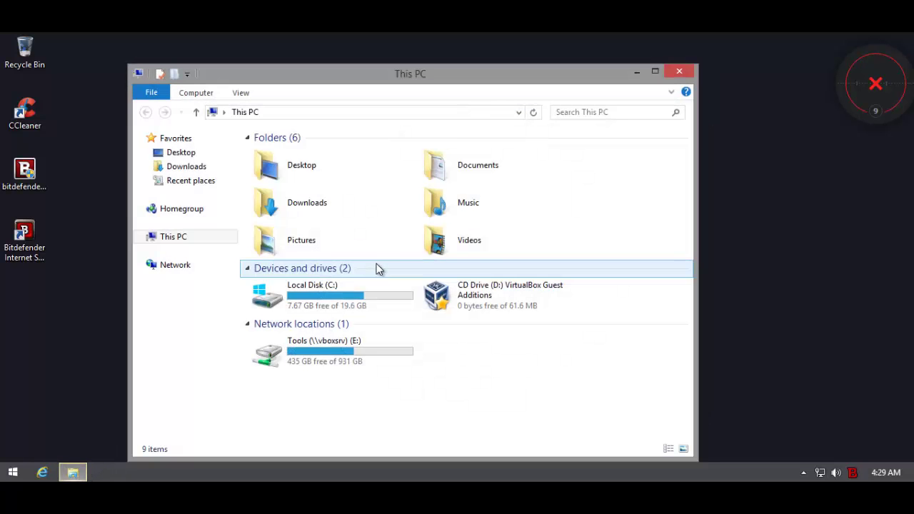
{"action": "double_click", "coordinate": [333, 356]}
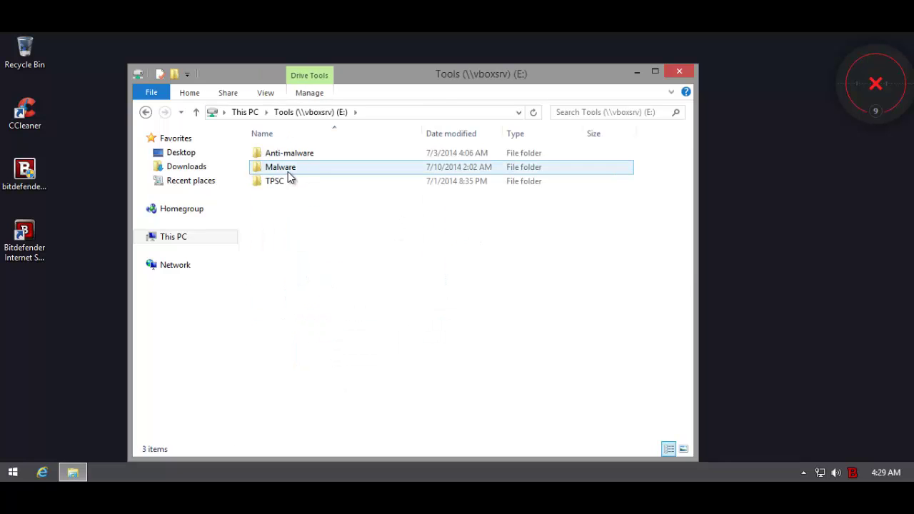
{"action": "left_click", "coordinate": [288, 173]}
{"action": "left_click_drag", "start_coordinate": [287, 169], "coordinate": [42, 343]}
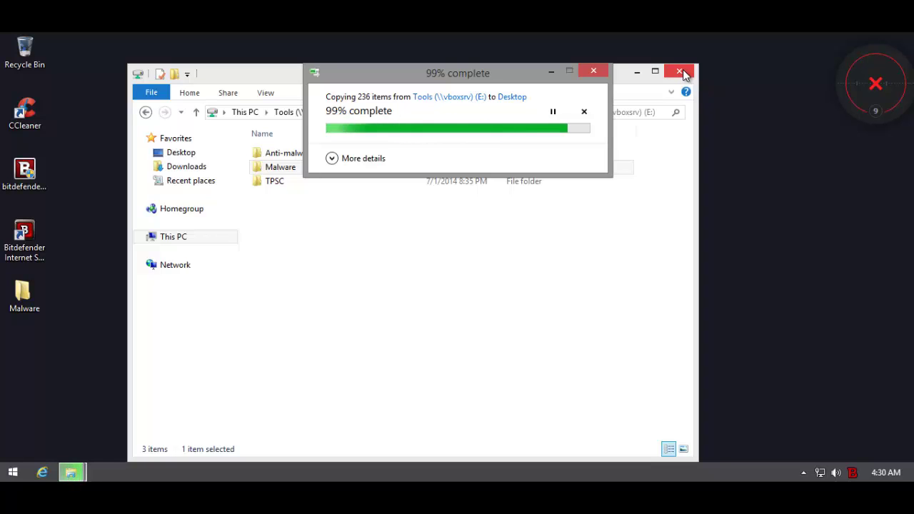
{"action": "left_click", "coordinate": [680, 74]}
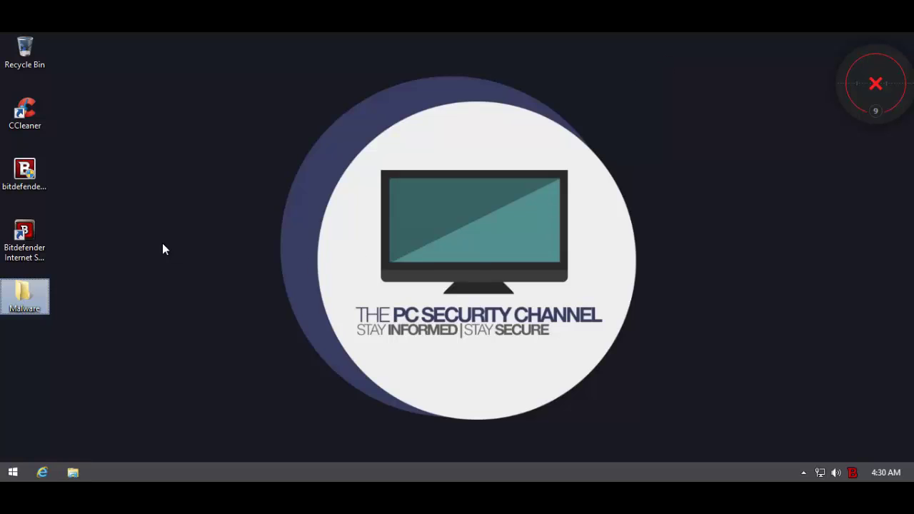
Check the size and file count of the desktop Malware folder in its properties.
{"action": "right_click", "coordinate": [21, 308]}
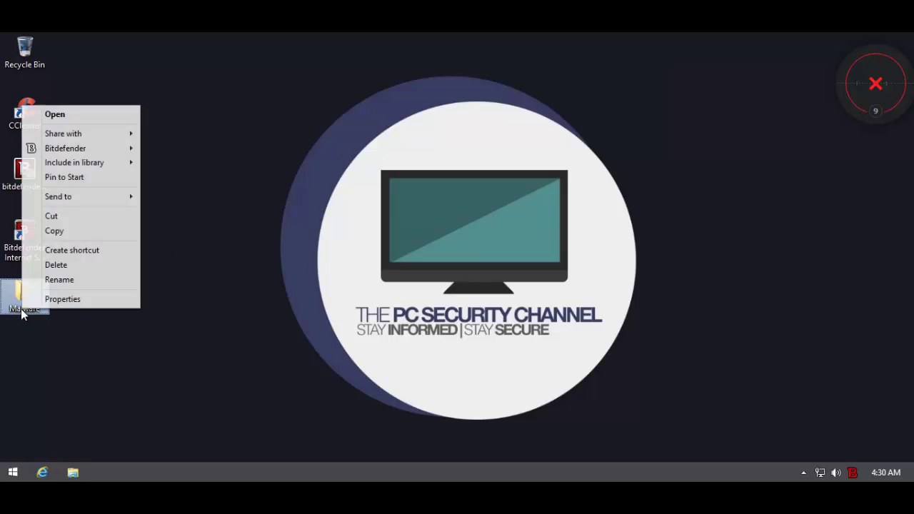
{"action": "left_click", "coordinate": [48, 300]}
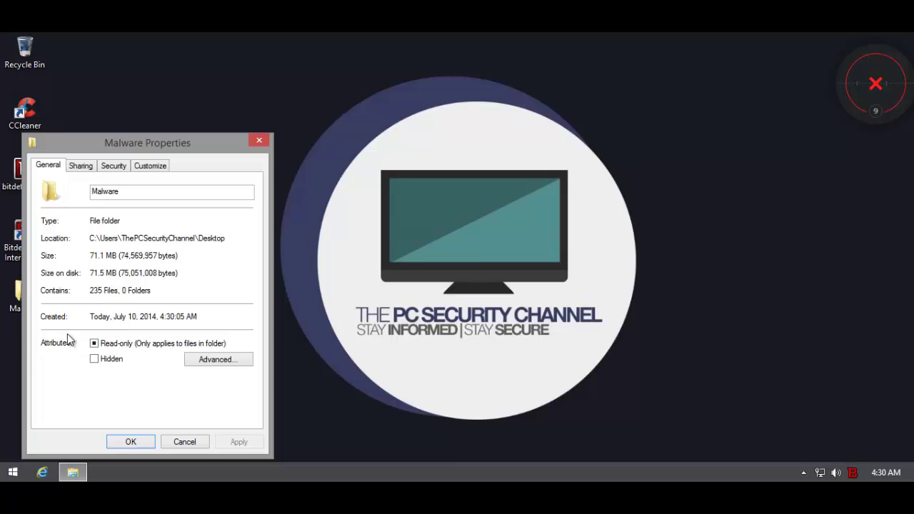
{"action": "left_click", "coordinate": [184, 437]}
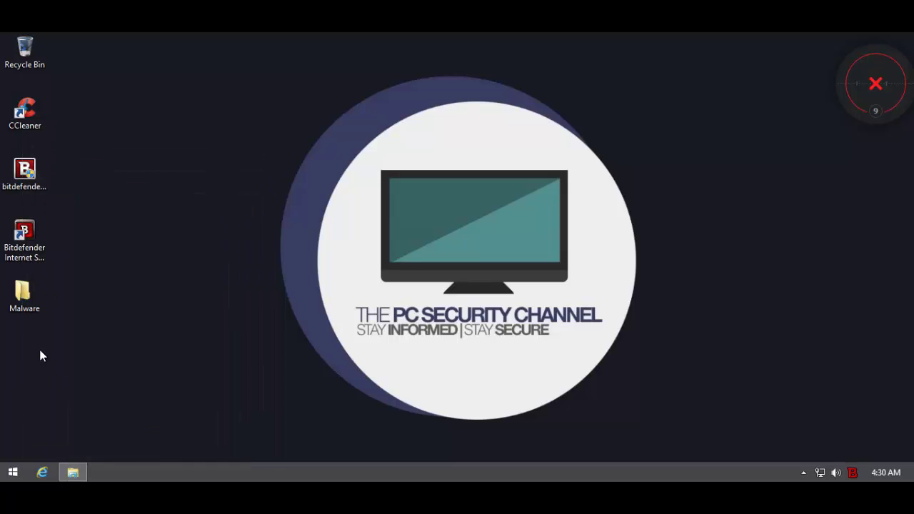
Look through the sample files in the desktop Malware folder, and close the folder window.
{"action": "double_click", "coordinate": [28, 303]}
{"action": "scroll", "coordinate": [336, 257], "scroll_direction": "down", "scroll_amount": 4}
{"action": "scroll", "coordinate": [341, 262], "scroll_direction": "down", "scroll_amount": 6}
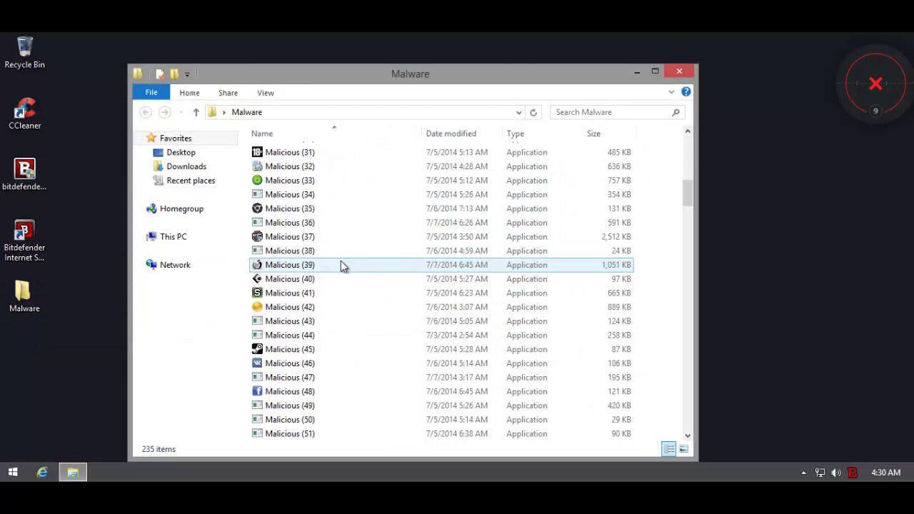
{"action": "scroll", "coordinate": [340, 262], "scroll_direction": "down", "scroll_amount": 20}
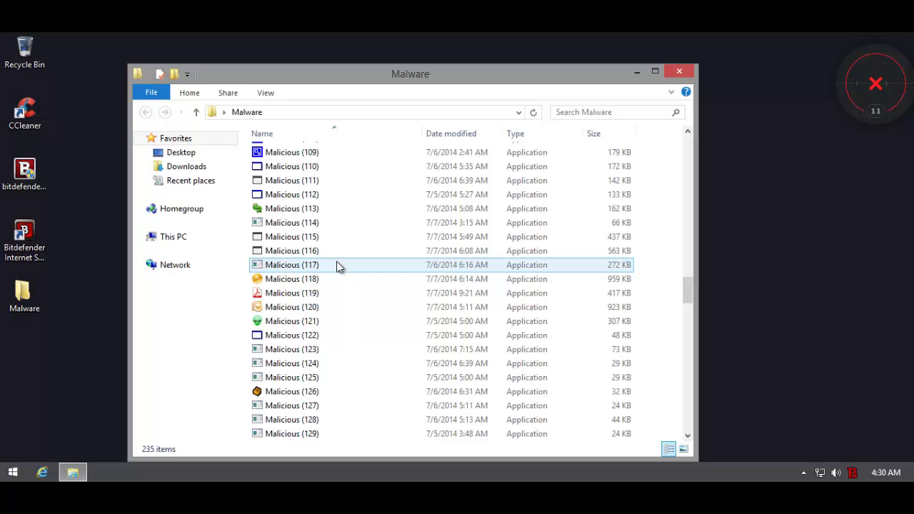
{"action": "scroll", "coordinate": [314, 309], "scroll_direction": "down", "scroll_amount": 4}
{"action": "scroll", "coordinate": [307, 313], "scroll_direction": "down", "scroll_amount": 20}
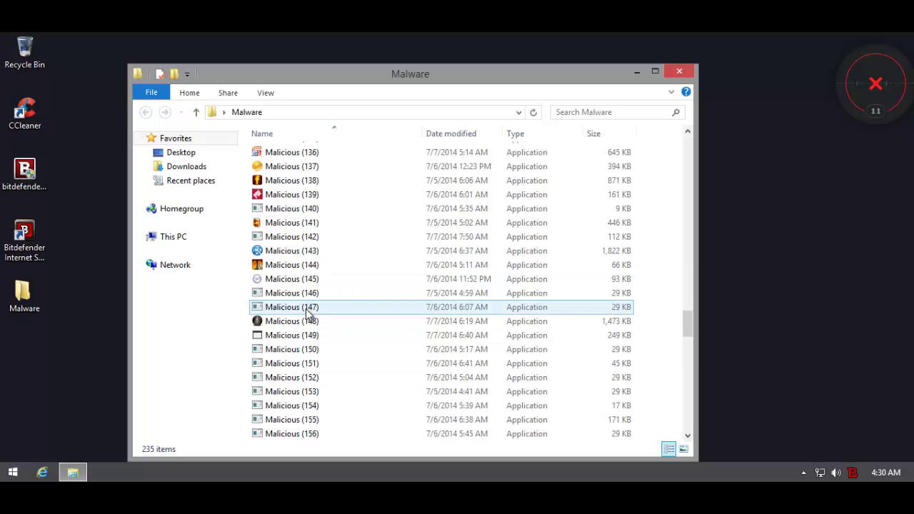
{"action": "scroll", "coordinate": [307, 314], "scroll_direction": "down", "scroll_amount": 6}
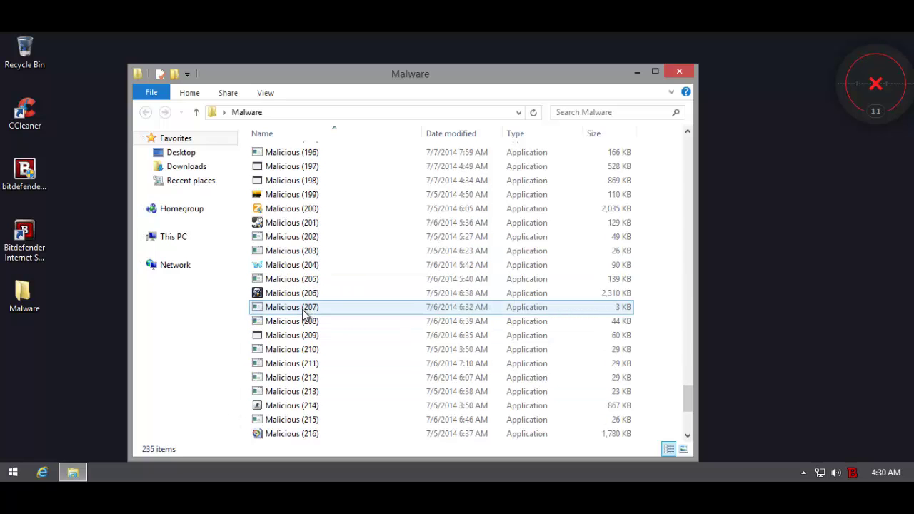
{"action": "left_click", "coordinate": [679, 72]}
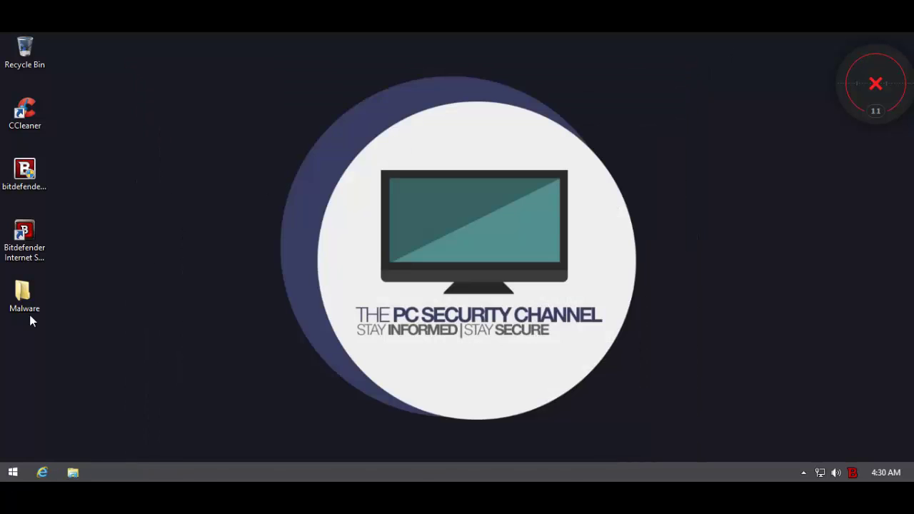
Scan the desktop Malware folder with Bitdefender and apply the Delete action to the detected threats.
{"action": "right_click", "coordinate": [26, 307]}
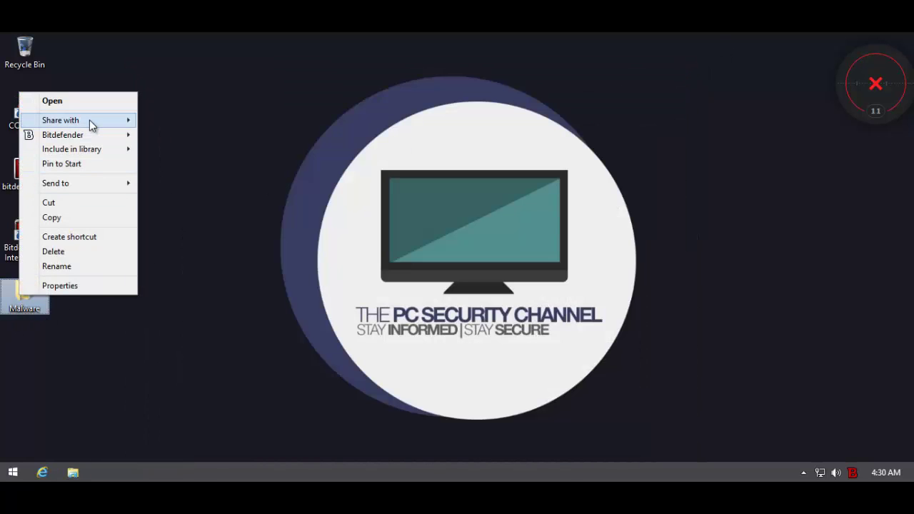
{"action": "mouse_move", "coordinate": [102, 137]}
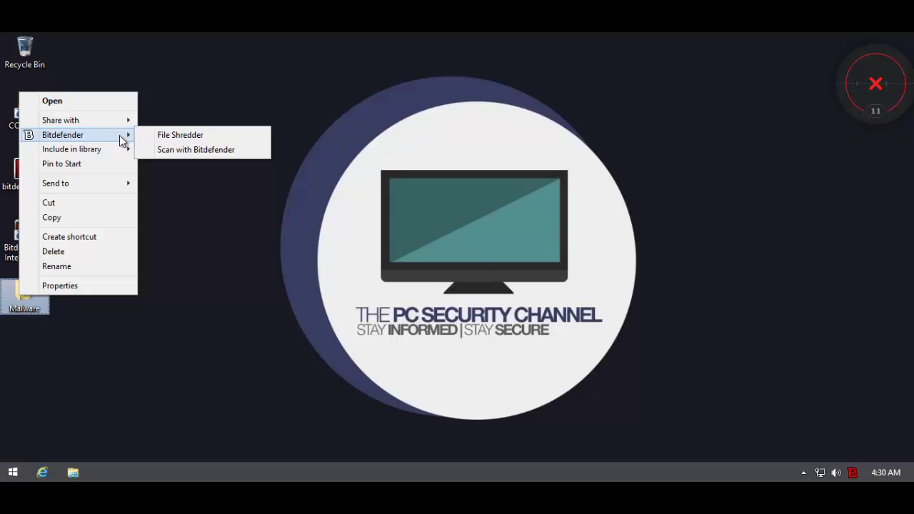
{"action": "left_click", "coordinate": [172, 148]}
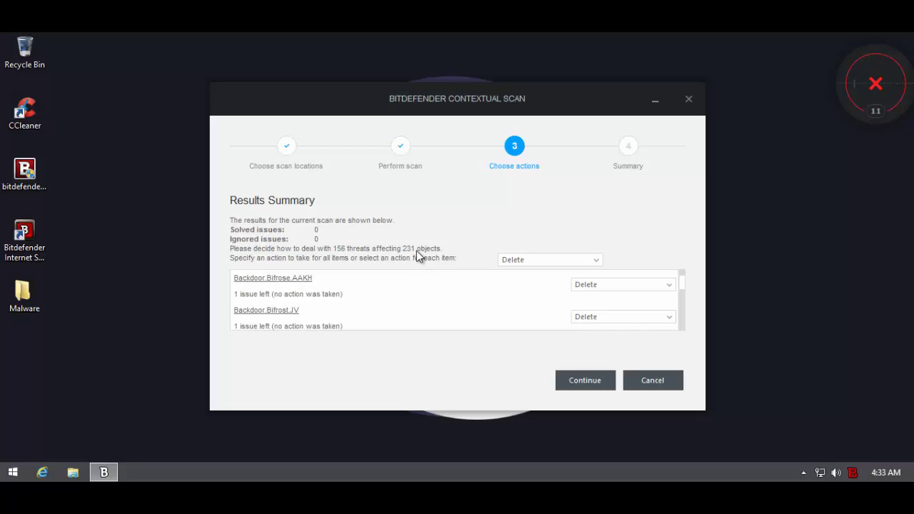
{"action": "left_click", "coordinate": [585, 383]}
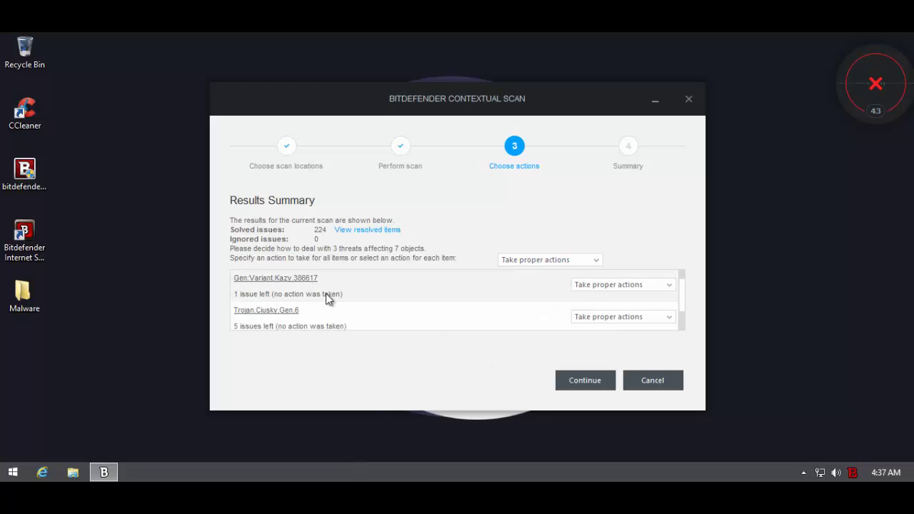
Apply "Take proper actions" to all remaining threats, and close the contextual scan after its summary.
{"action": "left_click", "coordinate": [524, 260]}
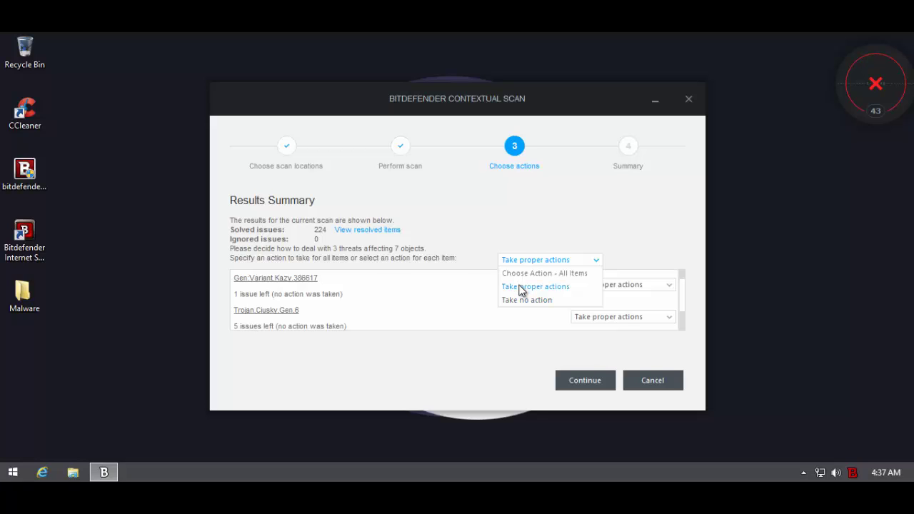
{"action": "left_click", "coordinate": [520, 287]}
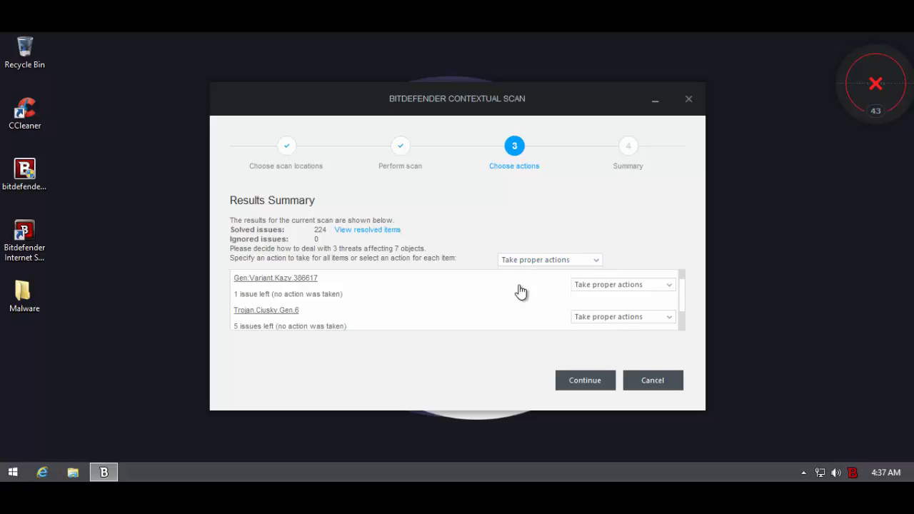
{"action": "left_click", "coordinate": [578, 382]}
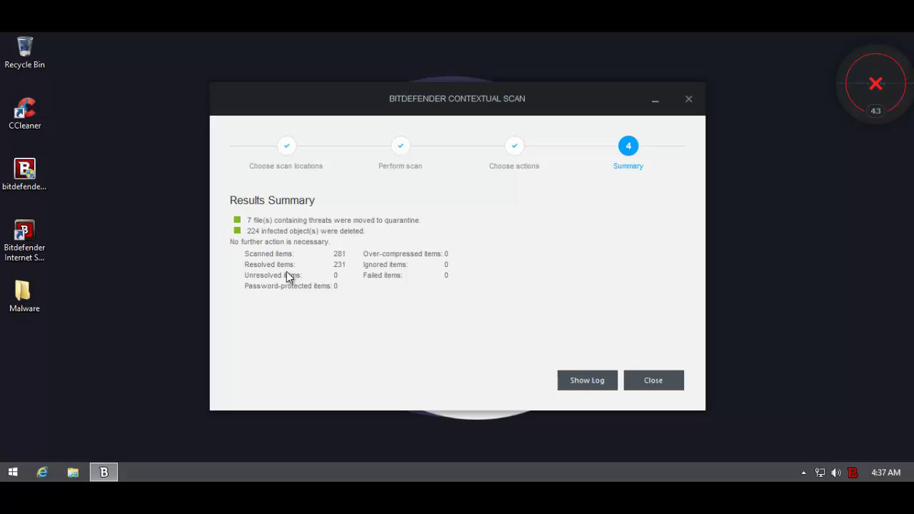
{"action": "left_click", "coordinate": [659, 379]}
Open the Malware folder to see the remaining files, and calculate the detection ratio (235 - 4) / 235 in Calculator.
{"action": "double_click", "coordinate": [20, 292]}
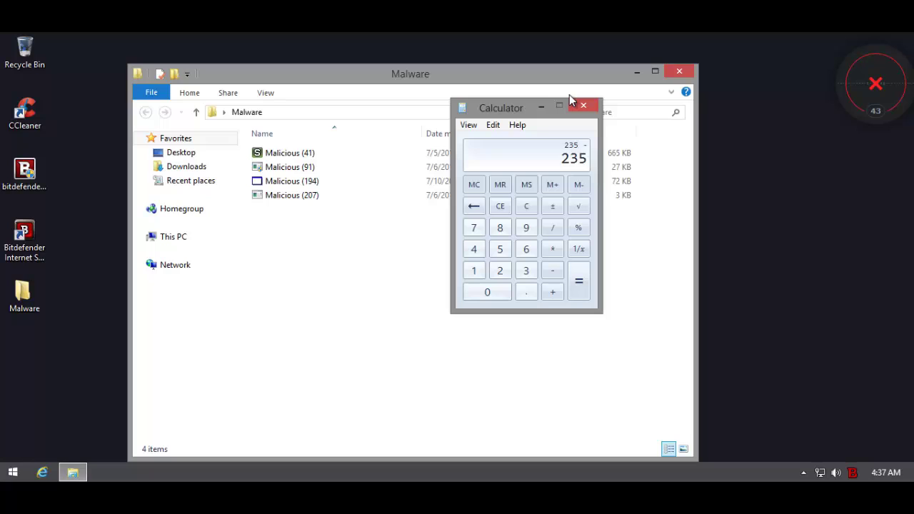
{"action": "key", "text": "4"}
{"action": "key", "text": "Return"}
{"action": "key", "text": "slash"}
{"action": "type", "text": "235"}
{"action": "key", "text": "Return"}
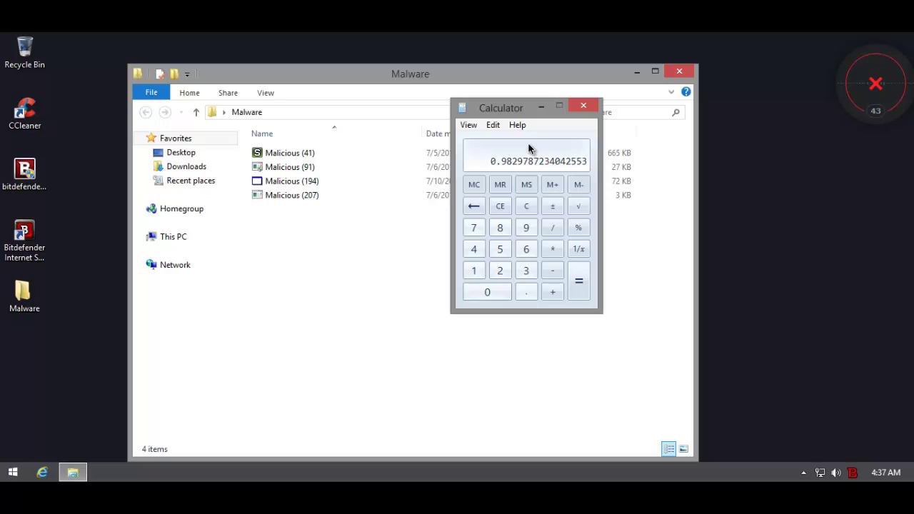
{"action": "left_click", "coordinate": [583, 106]}
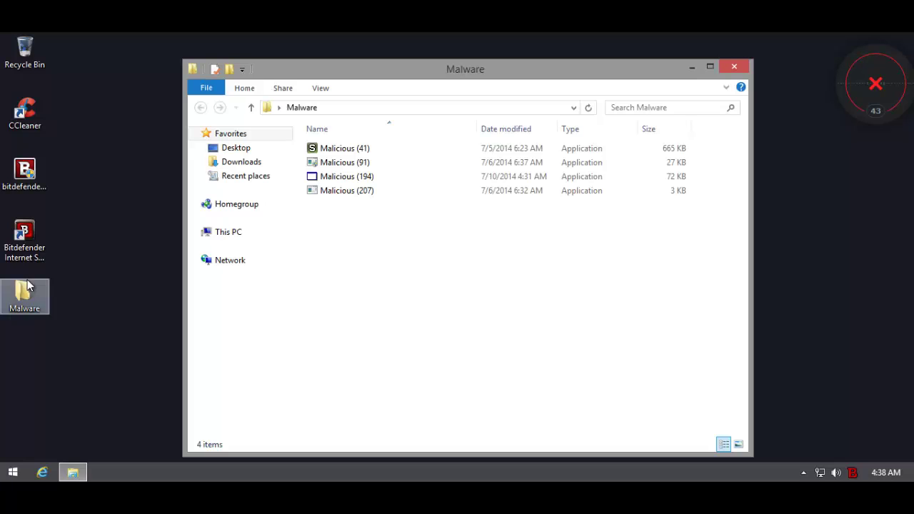
Turn on-access scanning and Active Virus Control back on in Bitdefender's Antivirus settings, and return to the Protection overview.
{"action": "right_click", "coordinate": [854, 472]}
{"action": "left_click", "coordinate": [829, 374]}
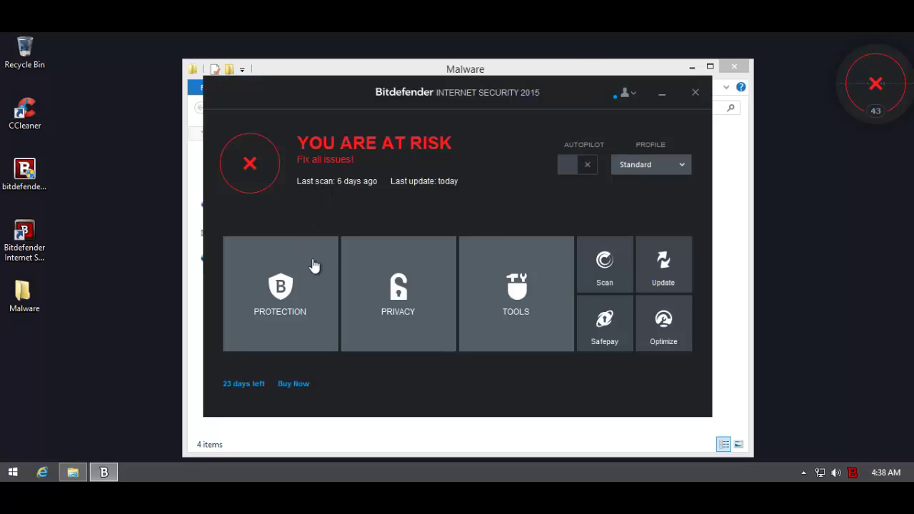
{"action": "left_click", "coordinate": [268, 250]}
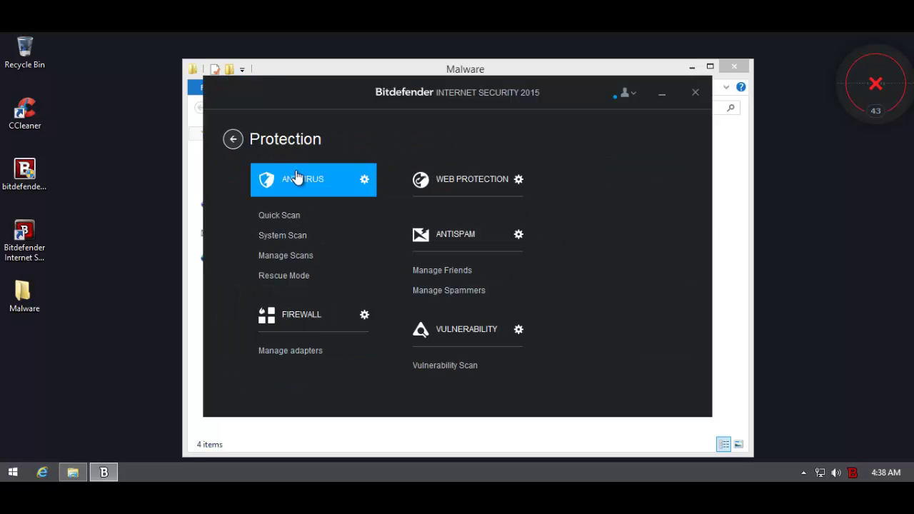
{"action": "left_click", "coordinate": [297, 179]}
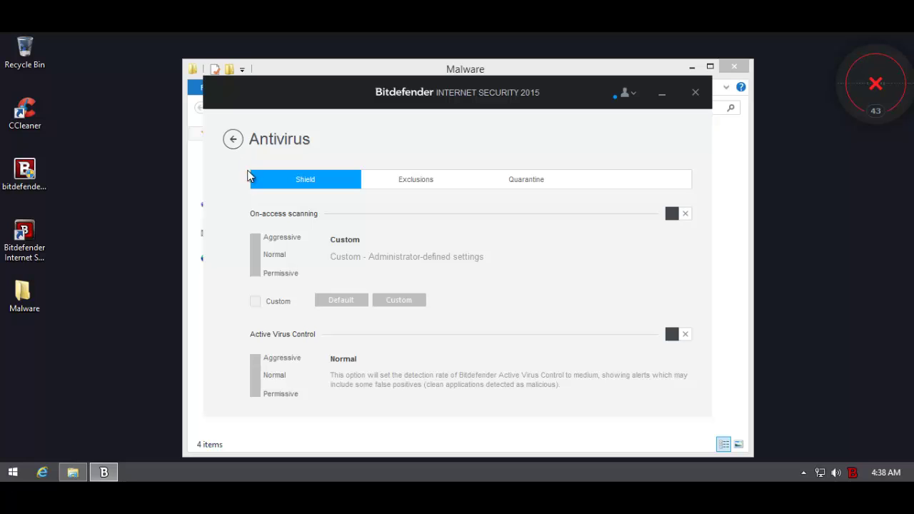
{"action": "left_click", "coordinate": [672, 213]}
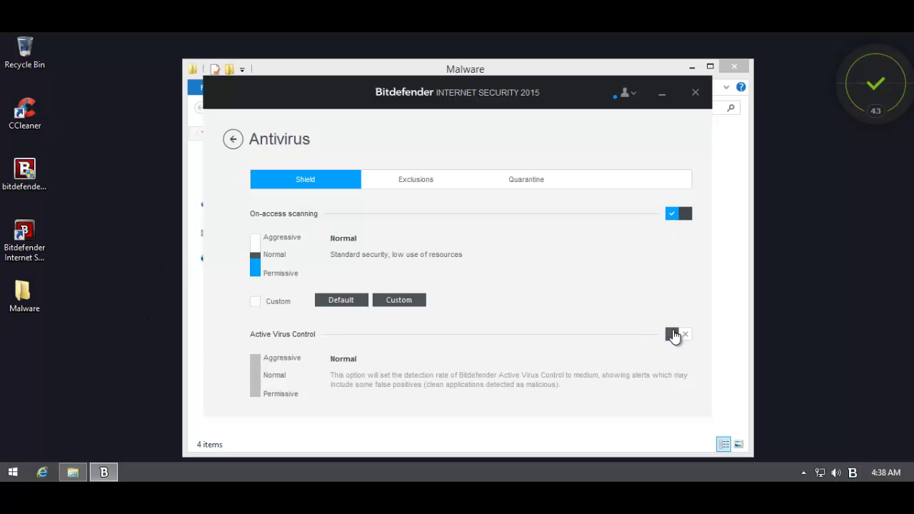
{"action": "left_click", "coordinate": [672, 334]}
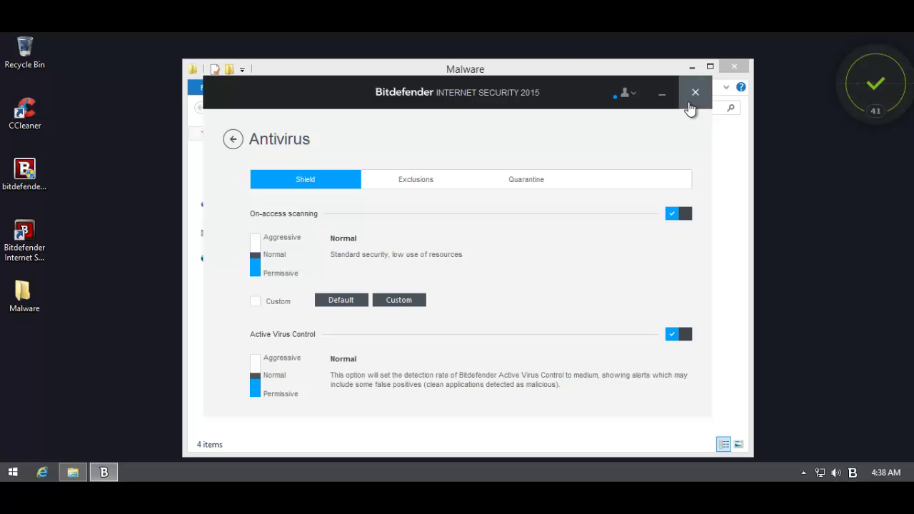
{"action": "left_click", "coordinate": [232, 140]}
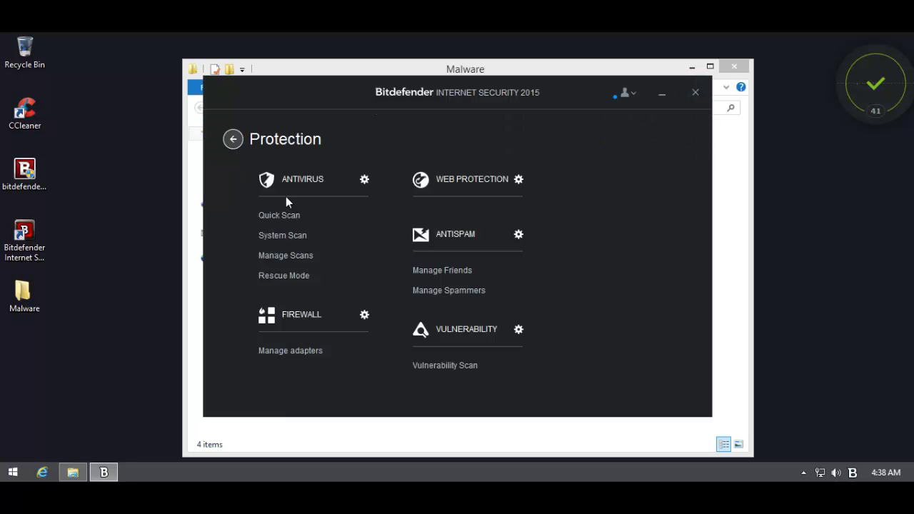
Review Bitdefender's Web Protection settings and the Firewall's Advanced settings, and close the Bitdefender window.
{"action": "left_click", "coordinate": [432, 194]}
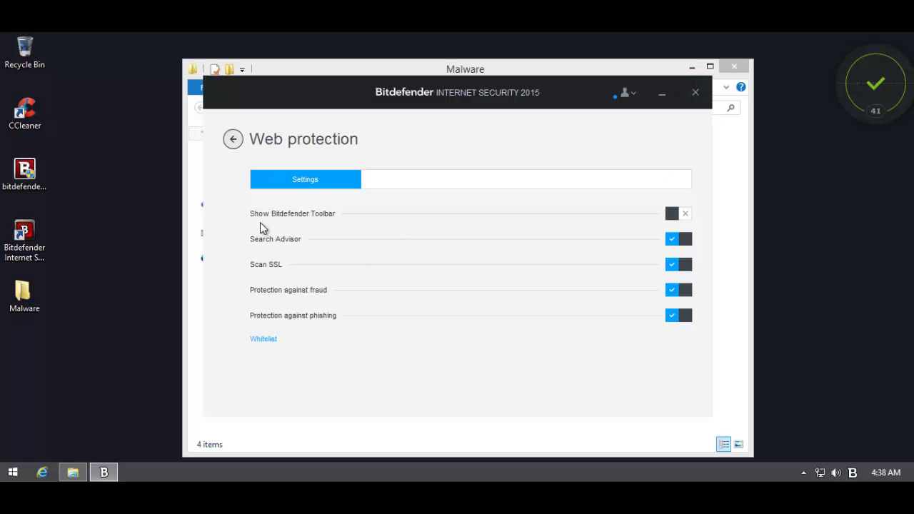
{"action": "left_click", "coordinate": [233, 140]}
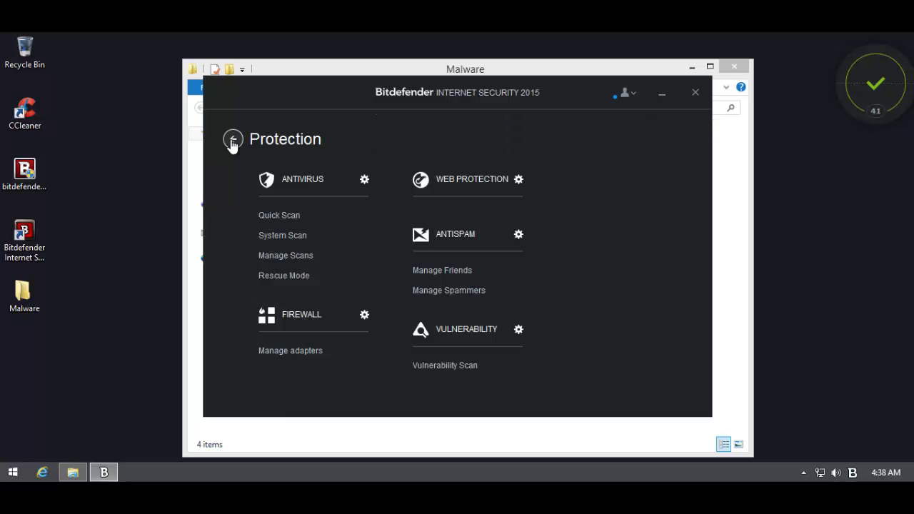
{"action": "left_click", "coordinate": [335, 307]}
{"action": "left_click", "coordinate": [378, 179]}
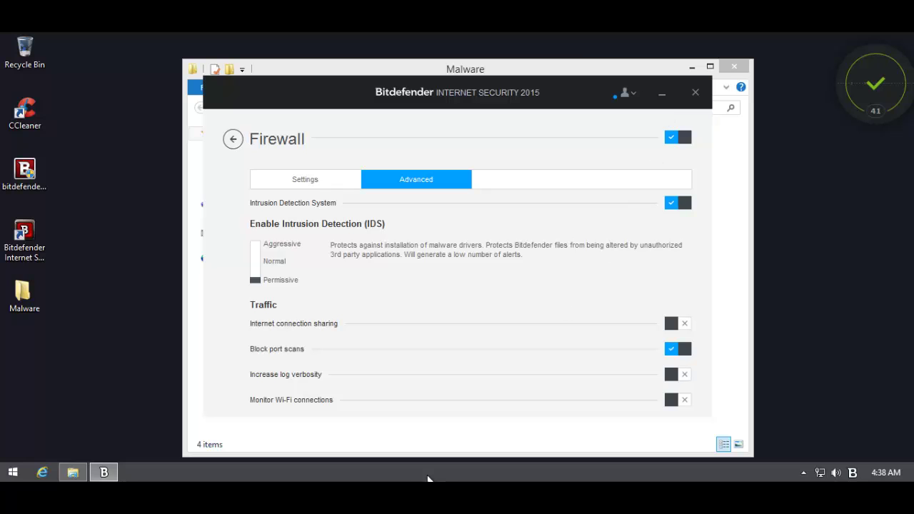
{"action": "left_click", "coordinate": [695, 92]}
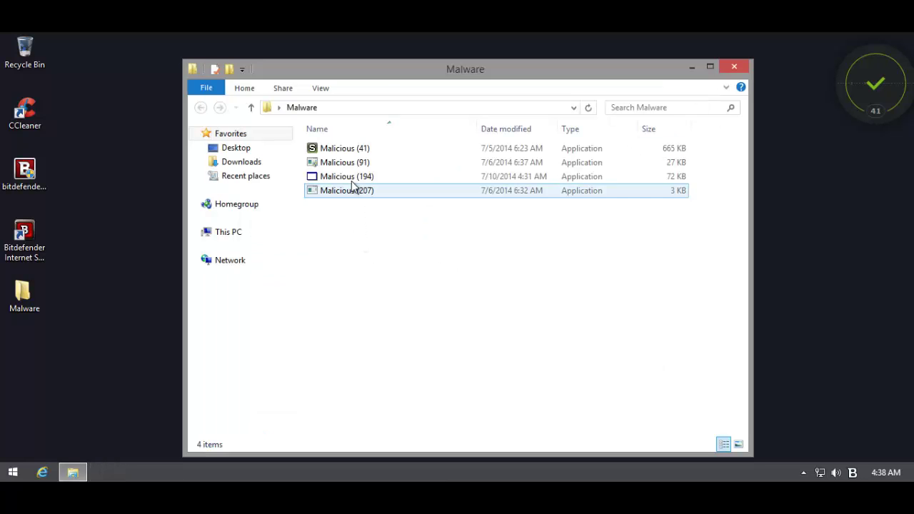
Run Malicious (41) from the Malware folder with elevation allowed, start its SoftPortal download, and open the desktop shortcut it created.
{"action": "double_click", "coordinate": [345, 148]}
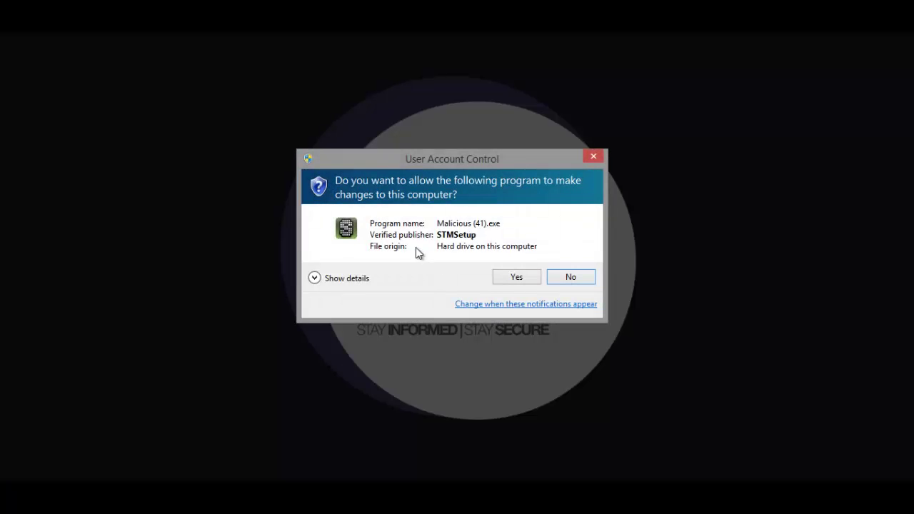
{"action": "left_click", "coordinate": [512, 283]}
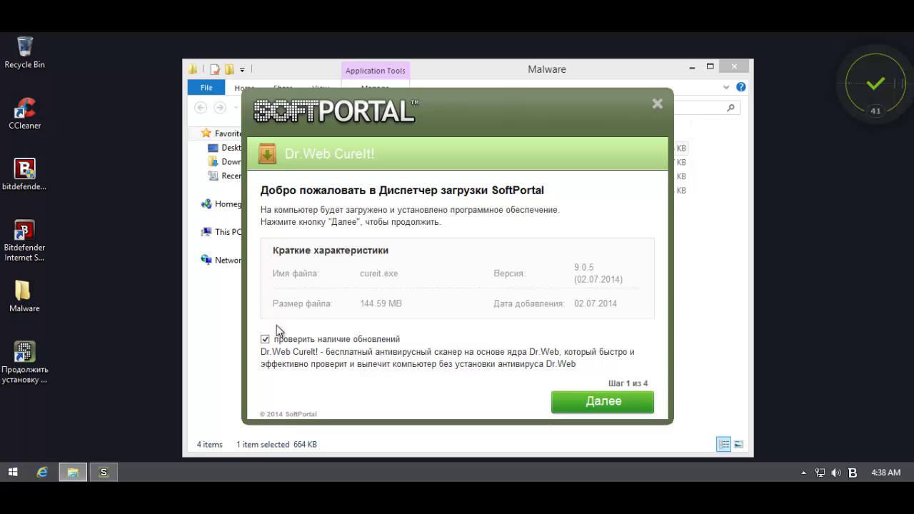
{"action": "left_click", "coordinate": [599, 402]}
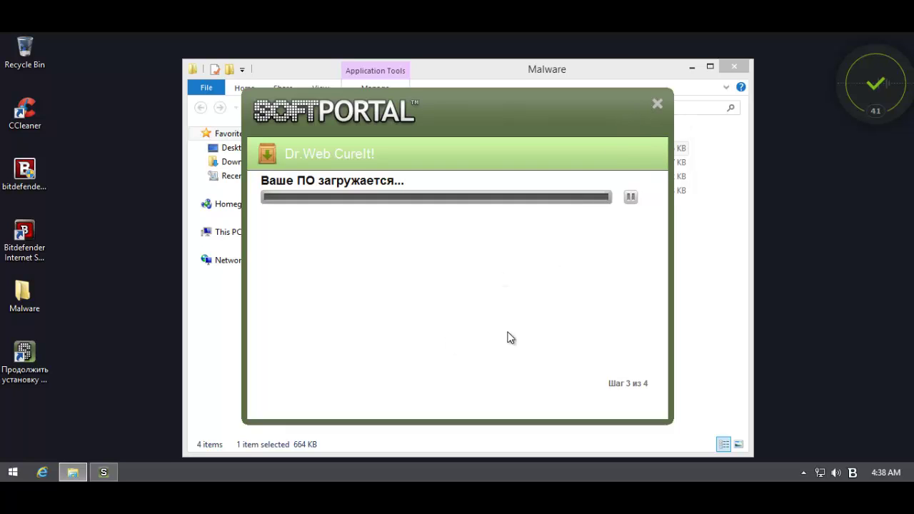
{"action": "double_click", "coordinate": [37, 360]}
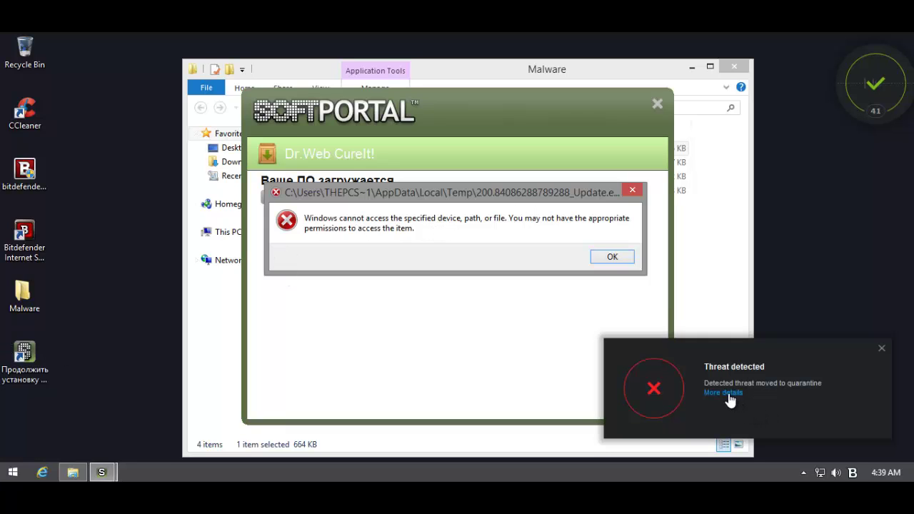
View the event details of the latest infected file detection from Bitdefender's threat notification, and close Events.
{"action": "left_click", "coordinate": [723, 393]}
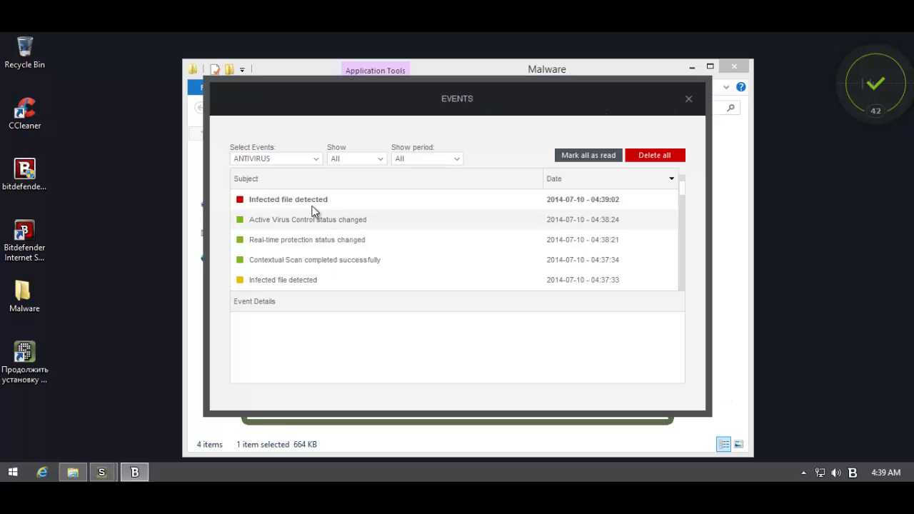
{"action": "left_click", "coordinate": [280, 199]}
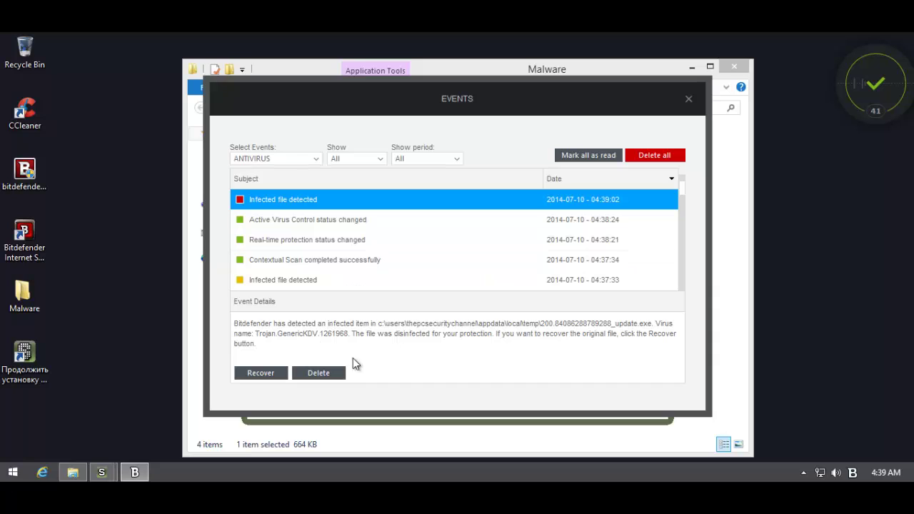
{"action": "left_click", "coordinate": [688, 98]}
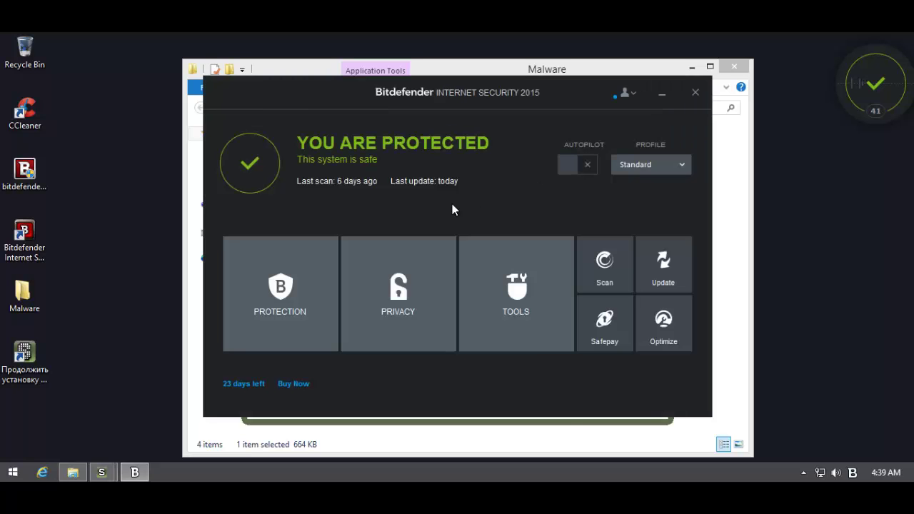
Bring the SoftPortal installer forward and close it without finishing, and close the Bitdefender window.
{"action": "left_click", "coordinate": [307, 421]}
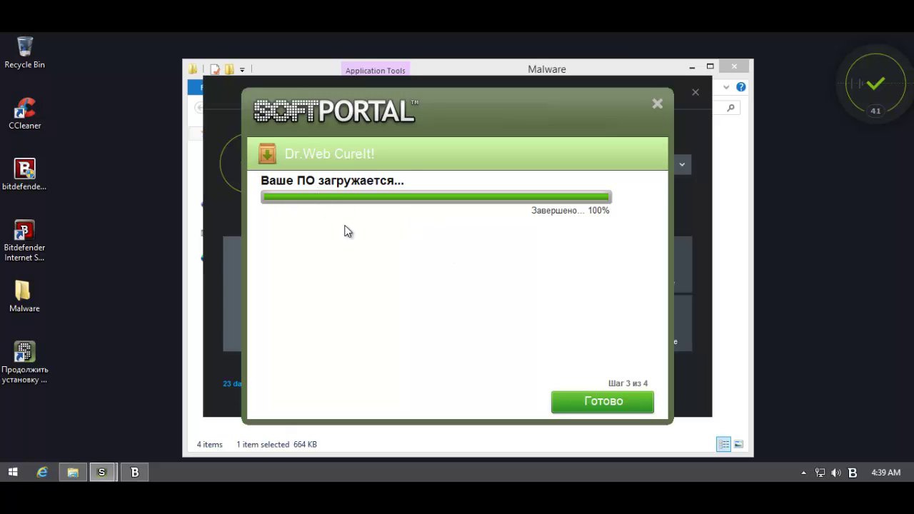
{"action": "left_click", "coordinate": [653, 106]}
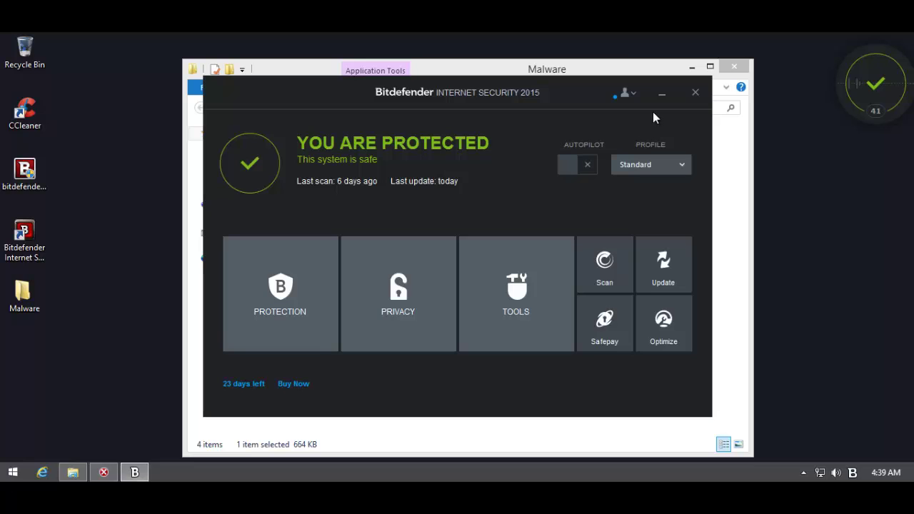
{"action": "left_click", "coordinate": [693, 91]}
Try to run Malicious (91), first normally and again as administrator, dismissing the message after each attempt.
{"action": "left_click", "coordinate": [343, 163]}
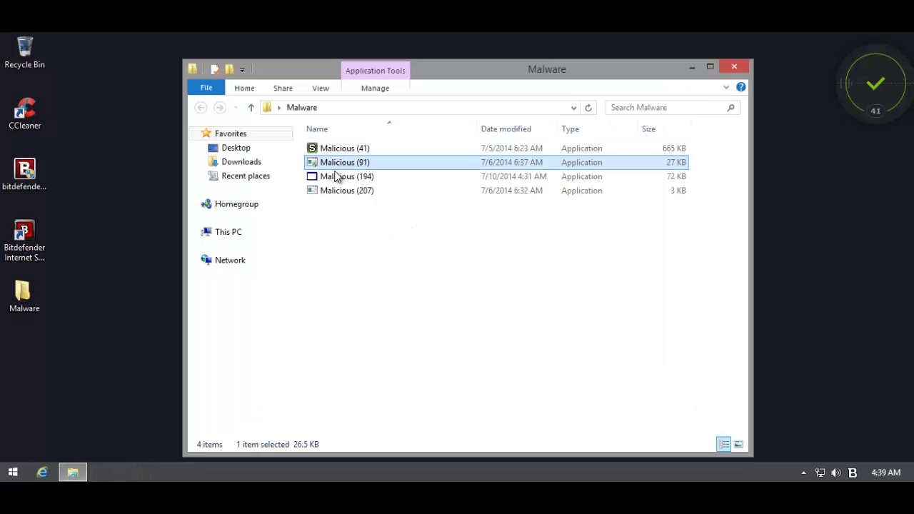
{"action": "double_click", "coordinate": [322, 164]}
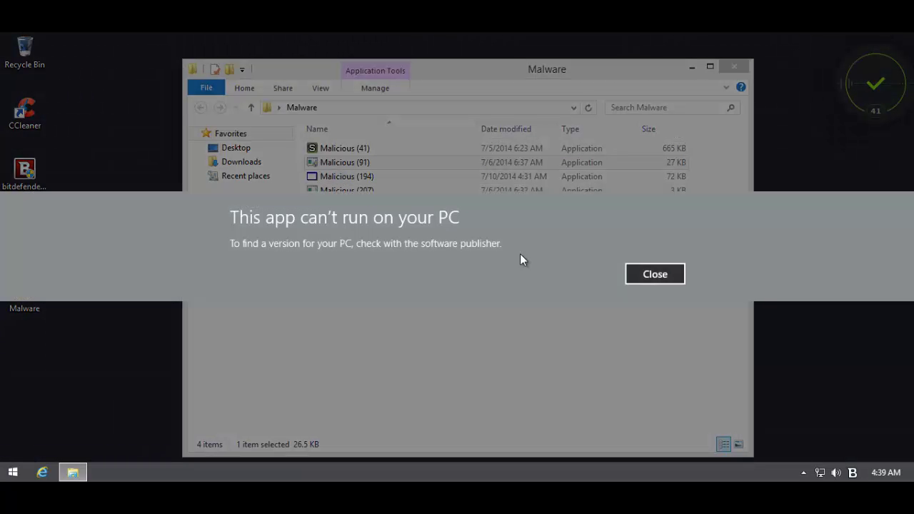
{"action": "left_click", "coordinate": [633, 274]}
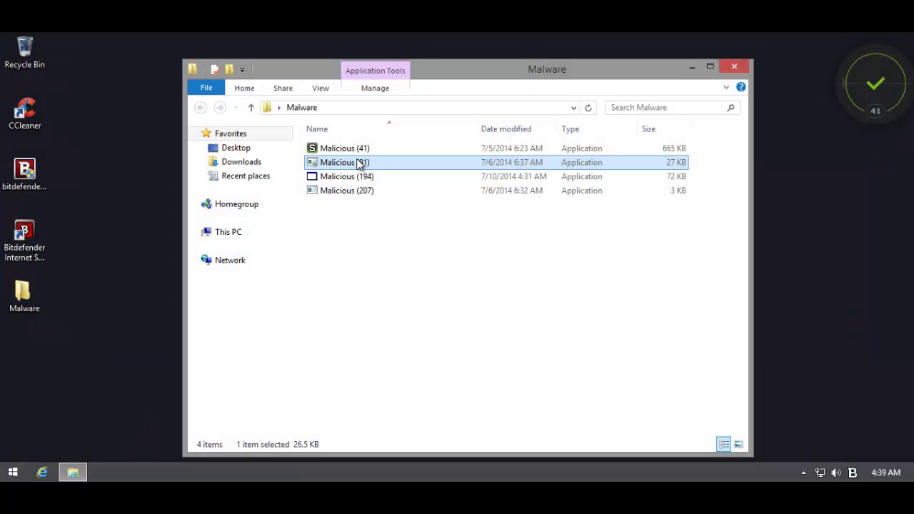
{"action": "right_click", "coordinate": [359, 165]}
{"action": "left_click", "coordinate": [379, 180]}
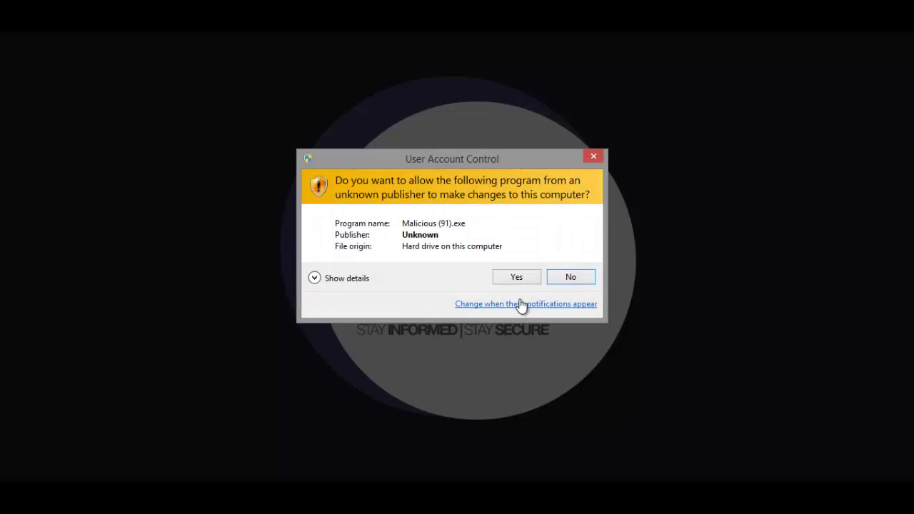
{"action": "left_click", "coordinate": [516, 277]}
{"action": "left_click", "coordinate": [627, 275]}
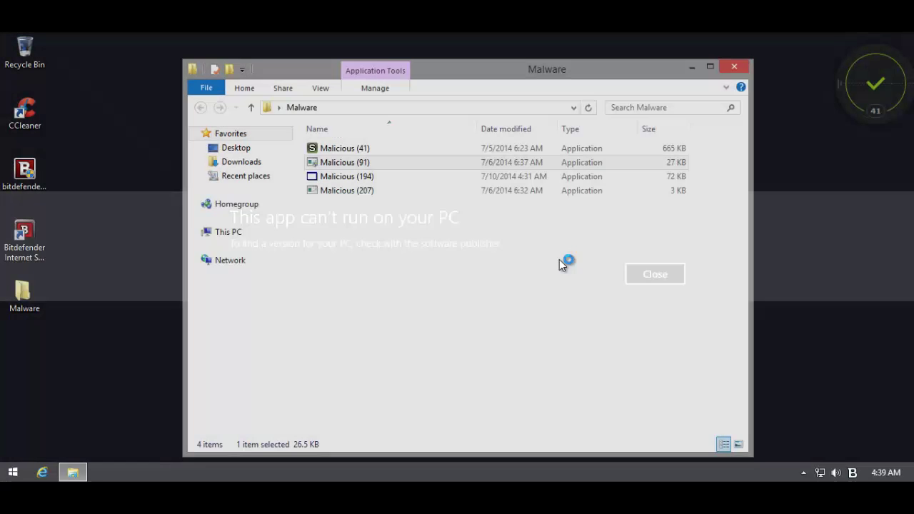
Run Malicious (194) and find its WindowsApplication1 process in Task Manager to check its CPU use.
{"action": "left_click", "coordinate": [342, 182]}
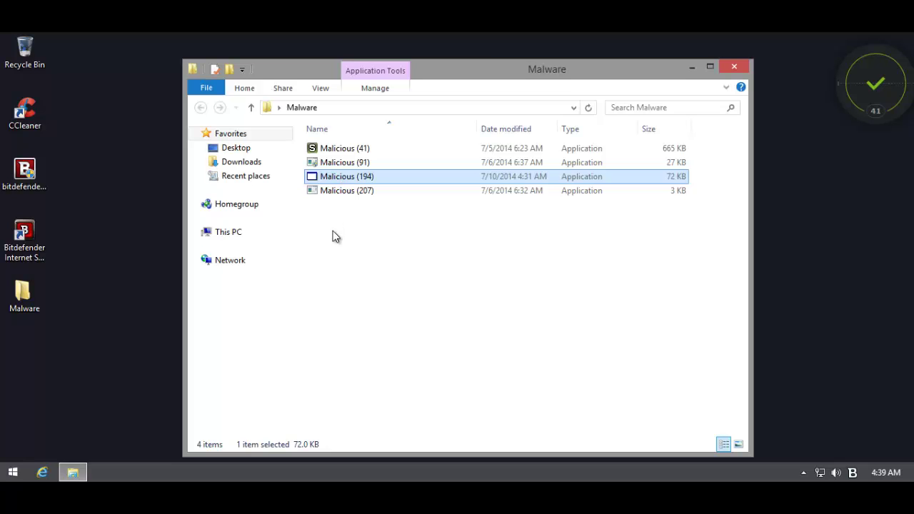
{"action": "right_click", "coordinate": [264, 477]}
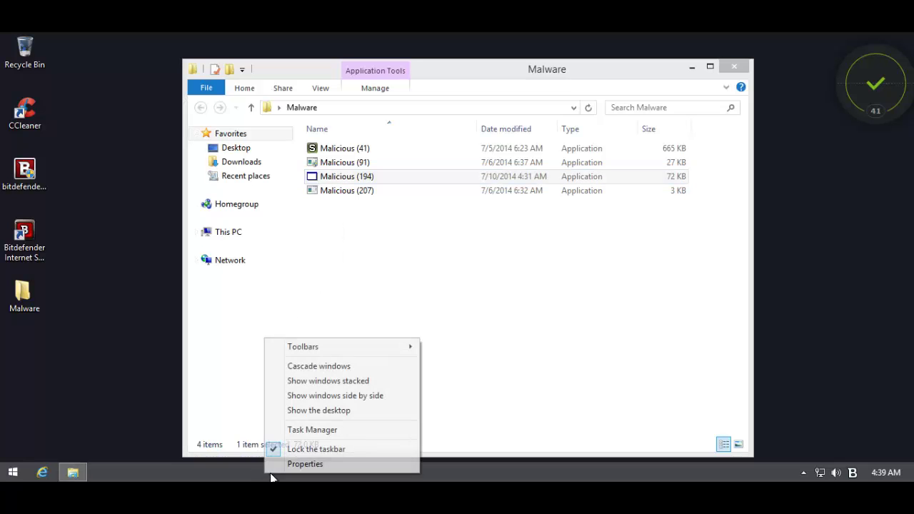
{"action": "left_click", "coordinate": [314, 430]}
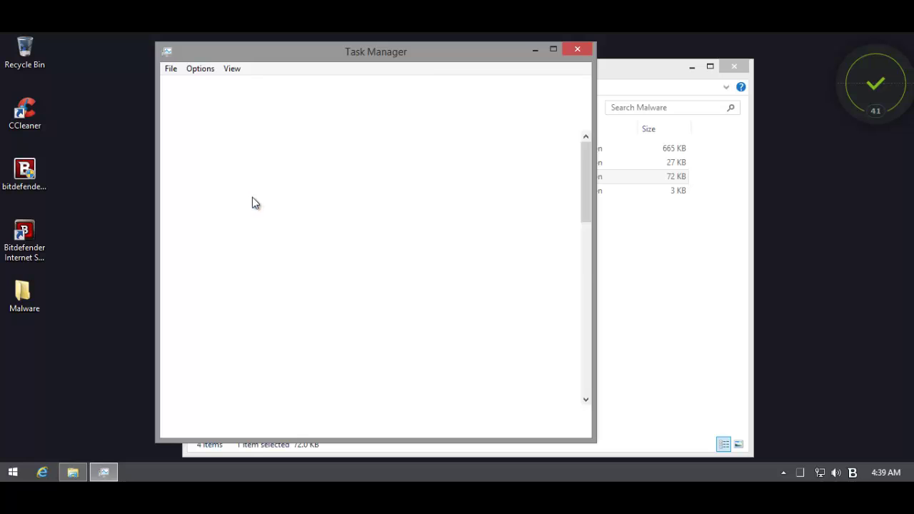
{"action": "left_click", "coordinate": [247, 271]}
{"action": "scroll", "coordinate": [248, 271], "scroll_direction": "down", "scroll_amount": 3}
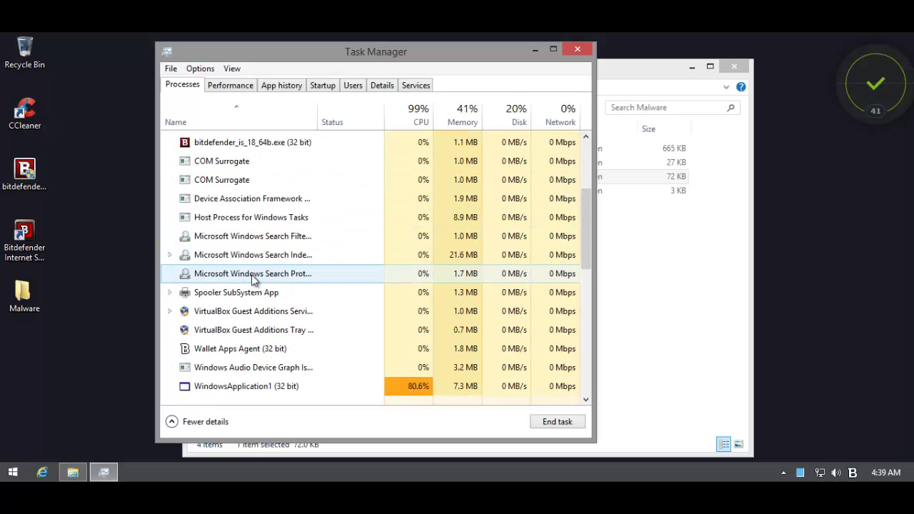
{"action": "scroll", "coordinate": [252, 275], "scroll_direction": "down", "scroll_amount": 3}
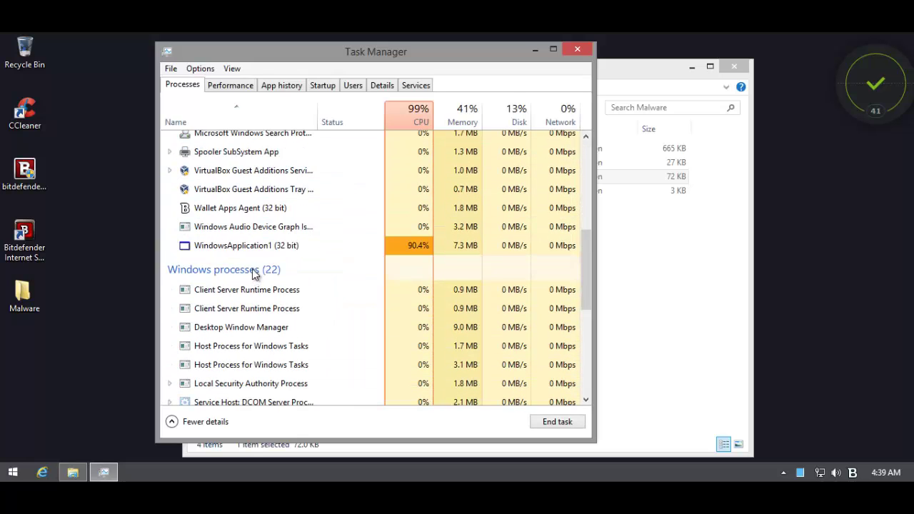
{"action": "left_click", "coordinate": [326, 208]}
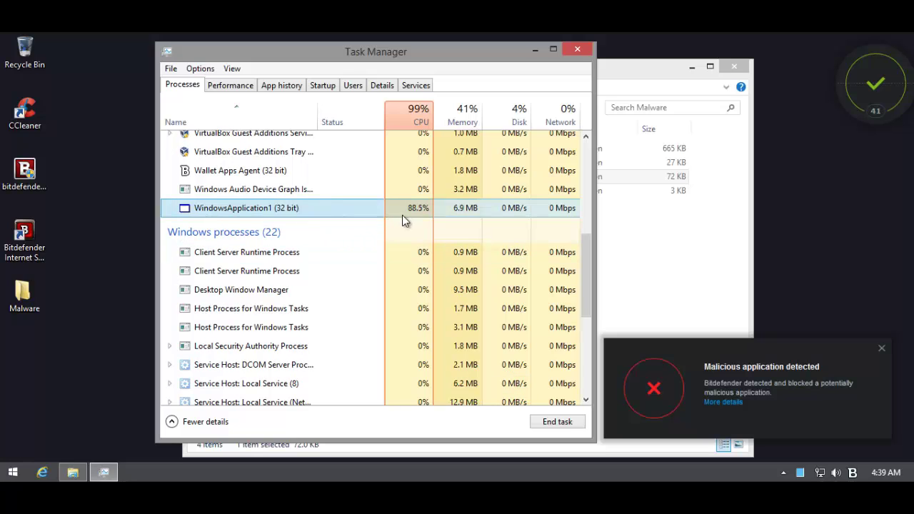
View Bitdefender's events for the blocked malicious application, and close Events, Task Manager and the Bitdefender window.
{"action": "left_click", "coordinate": [723, 402]}
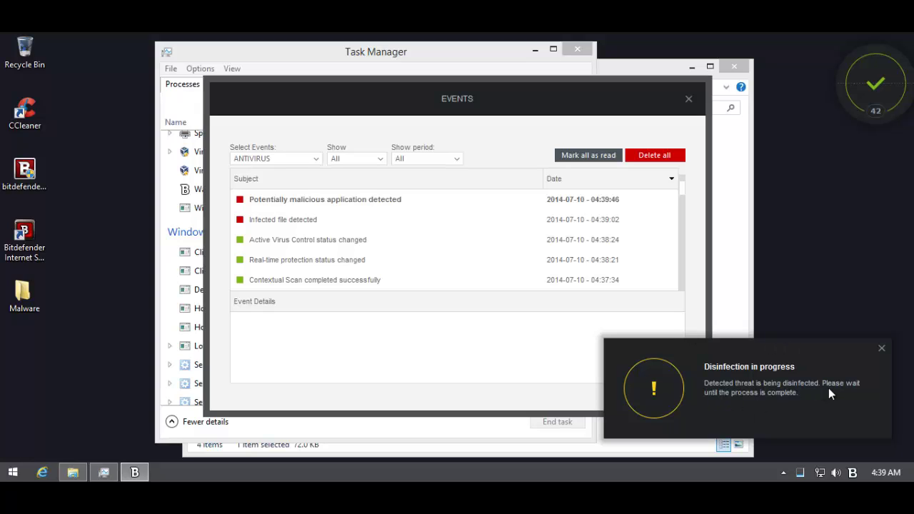
{"action": "left_click", "coordinate": [881, 349]}
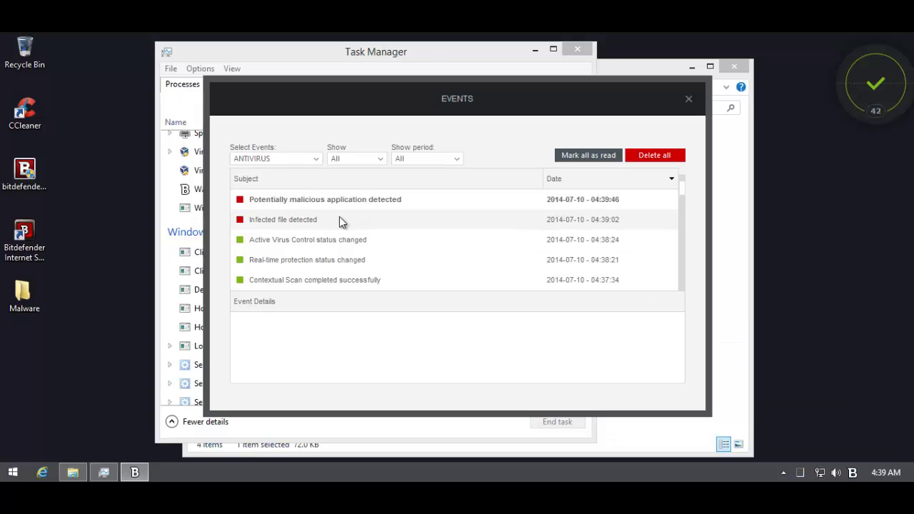
{"action": "left_click", "coordinate": [688, 100]}
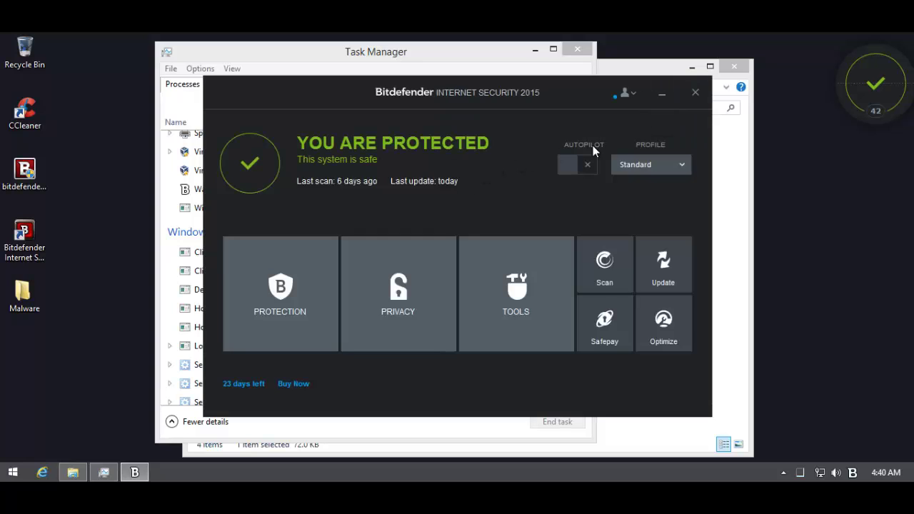
{"action": "left_click", "coordinate": [576, 50]}
{"action": "left_click", "coordinate": [694, 94]}
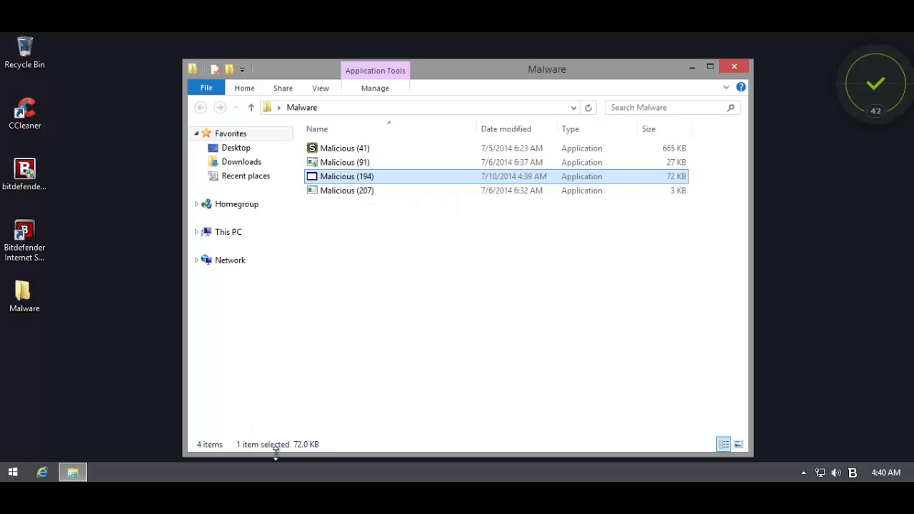
Check Task Manager's process list again for WindowsApplication1, and close Task Manager.
{"action": "right_click", "coordinate": [335, 461]}
{"action": "left_click", "coordinate": [364, 419]}
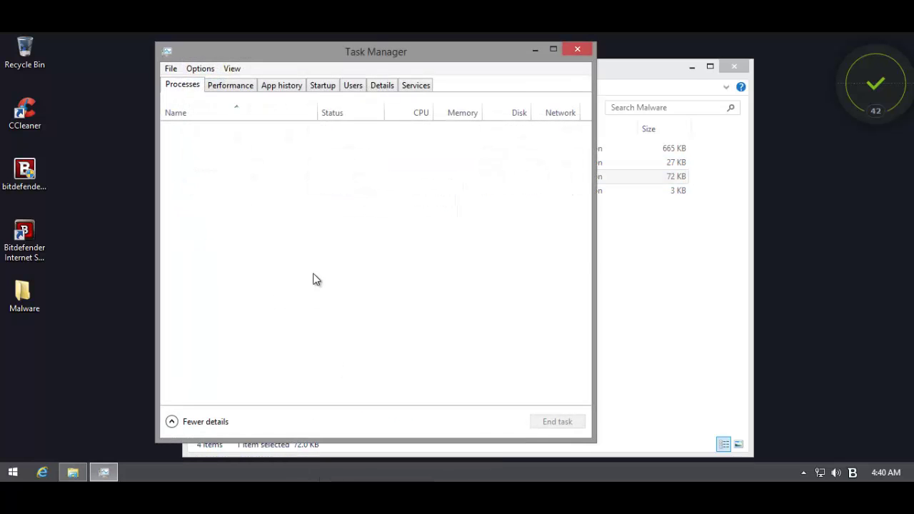
{"action": "scroll", "coordinate": [268, 272], "scroll_direction": "down", "scroll_amount": 4}
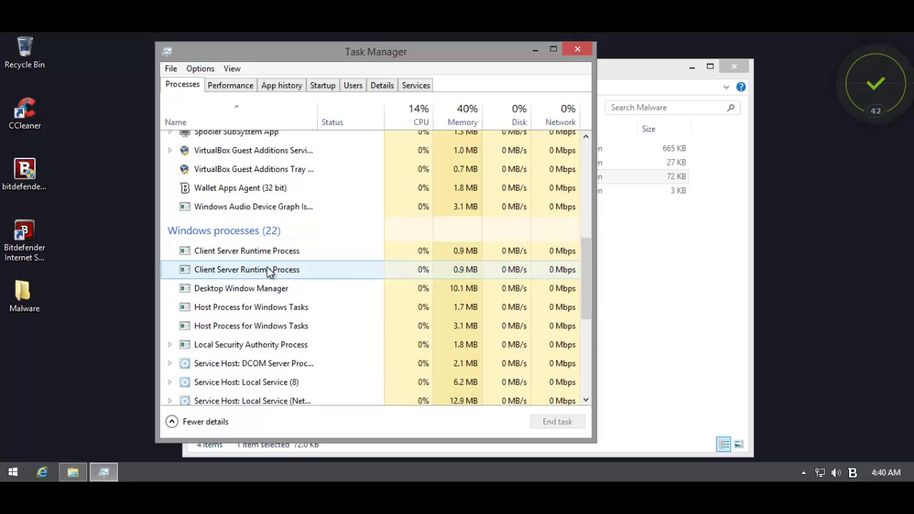
{"action": "scroll", "coordinate": [305, 307], "scroll_direction": "up", "scroll_amount": 4}
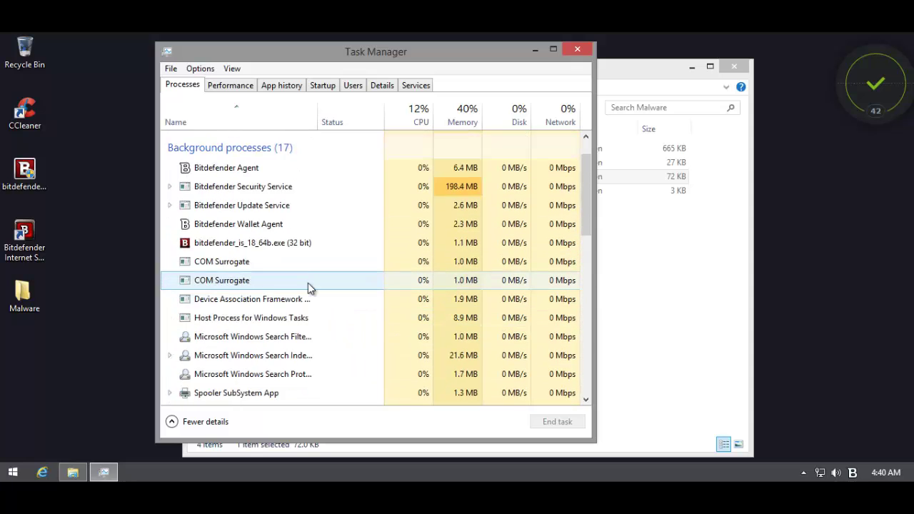
{"action": "left_click", "coordinate": [575, 50]}
Try to run Malicious (207), dismiss the message, close the Malware folder window, and select the folder on the desktop.
{"action": "left_click", "coordinate": [337, 193]}
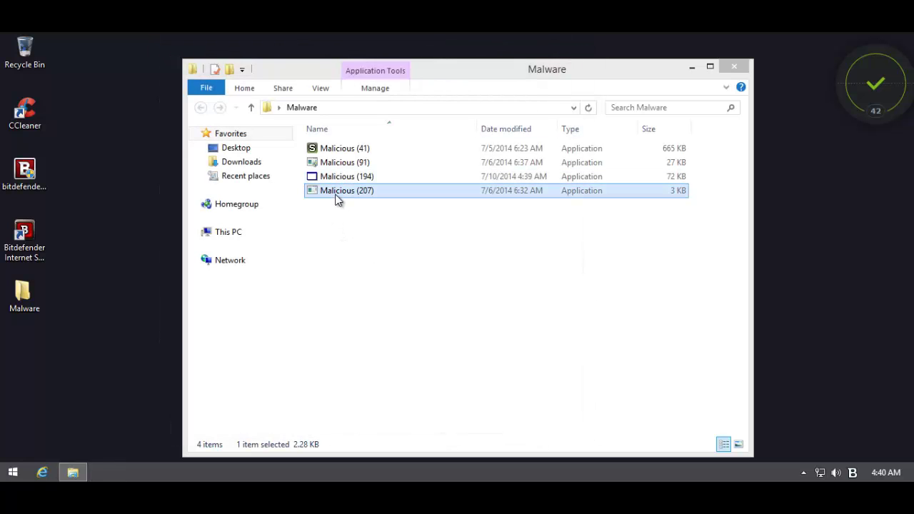
{"action": "double_click", "coordinate": [337, 197]}
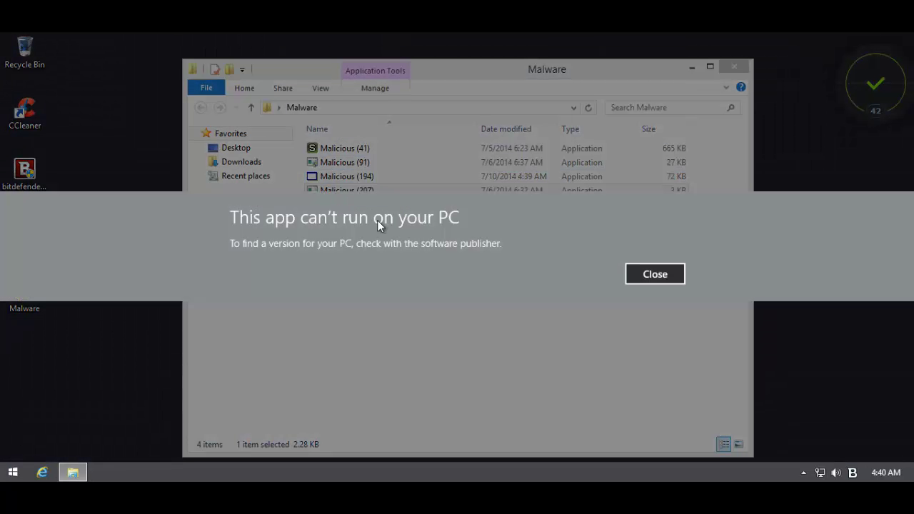
{"action": "left_click", "coordinate": [668, 282]}
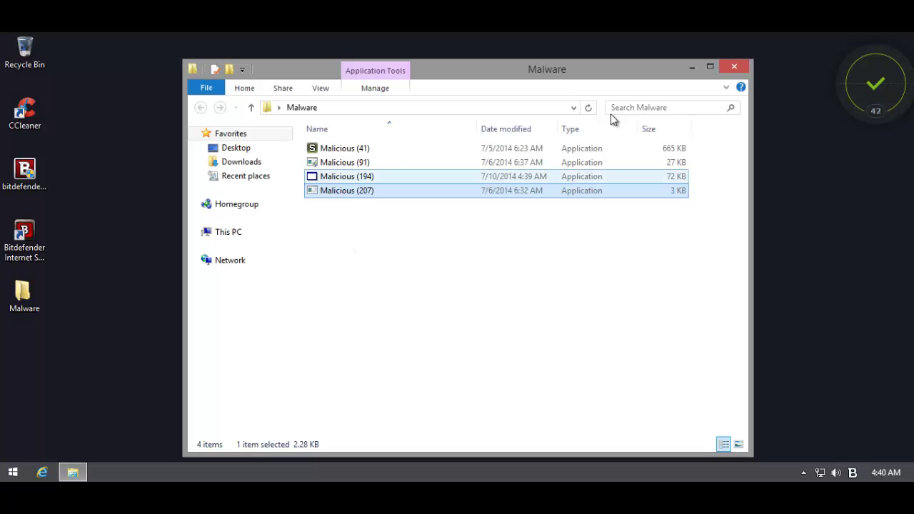
{"action": "left_click", "coordinate": [734, 66]}
{"action": "left_click_drag", "start_coordinate": [78, 282], "coordinate": [2, 366]}
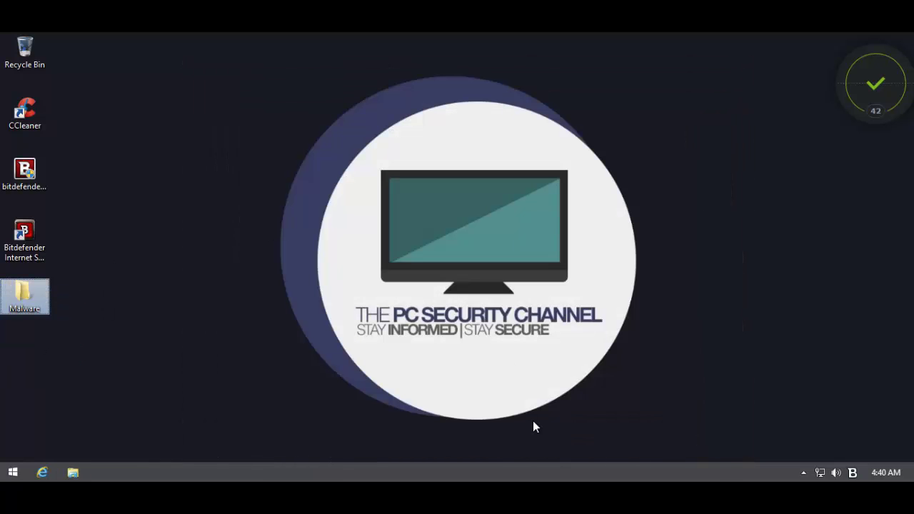
Permanently delete the Malware folder from the desktop, confirming the deletion.
{"action": "key", "text": "shift+Delete"}
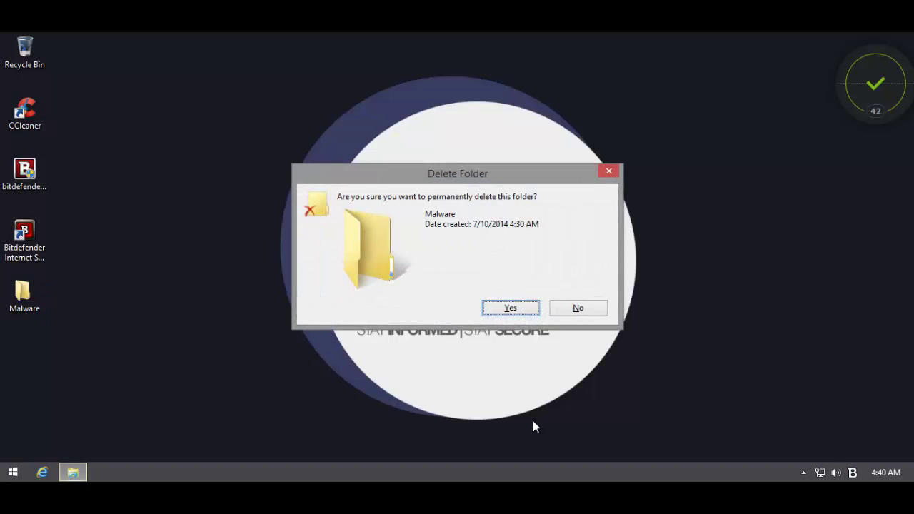
{"action": "key", "text": "Return"}
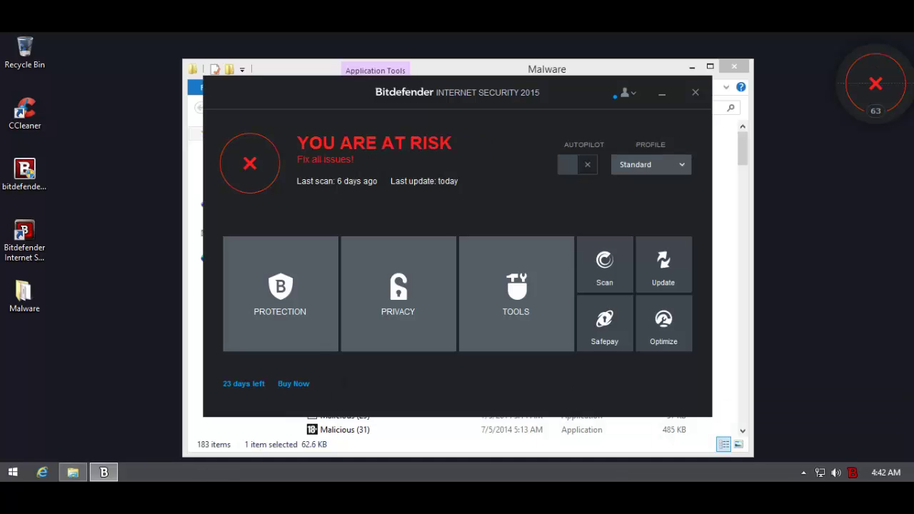
Review the Antivirus shield settings for on-access scanning and Active Virus Control, and return to the Protection overview.
{"action": "left_click_drag", "start_coordinate": [574, 90], "coordinate": [555, 101]}
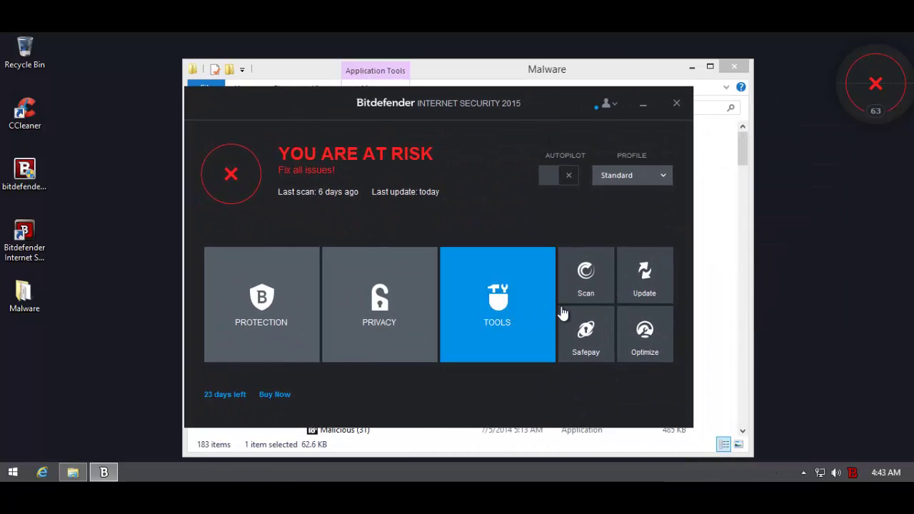
{"action": "left_click", "coordinate": [241, 306]}
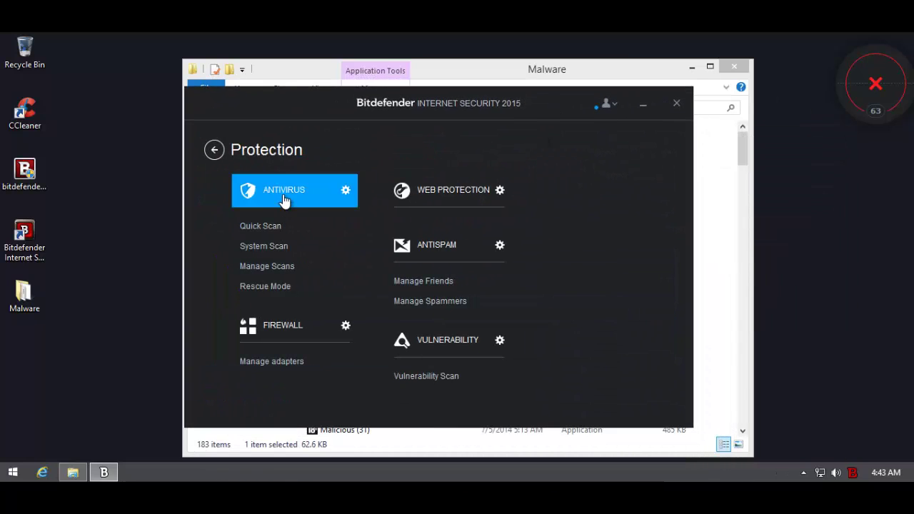
{"action": "left_click", "coordinate": [284, 200]}
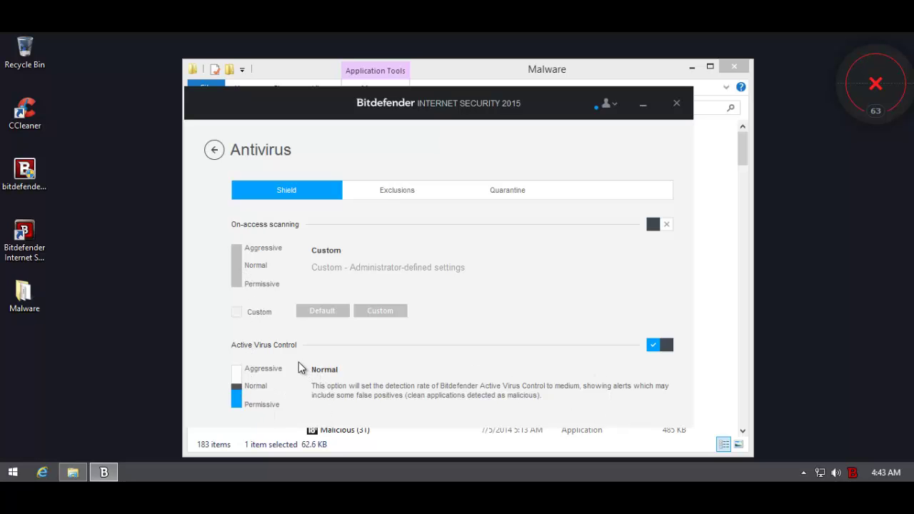
{"action": "left_click", "coordinate": [215, 151]}
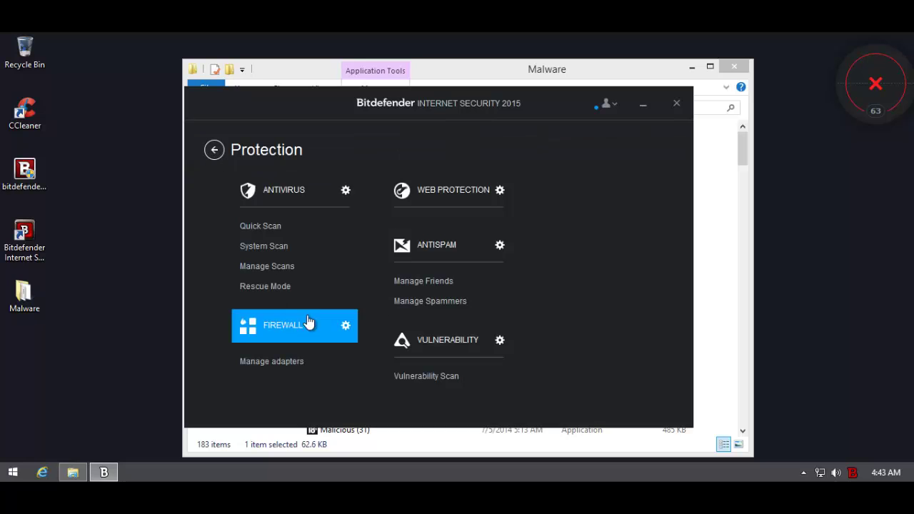
Review the Web protection settings and the firewall's advanced intrusion detection settings, and close the Bitdefender window.
{"action": "left_click", "coordinate": [427, 191]}
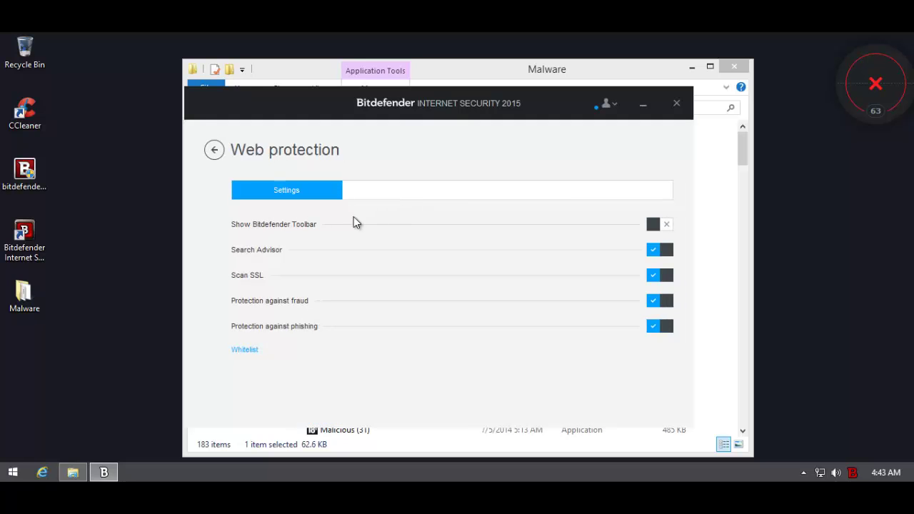
{"action": "left_click", "coordinate": [213, 152]}
{"action": "left_click", "coordinate": [261, 337]}
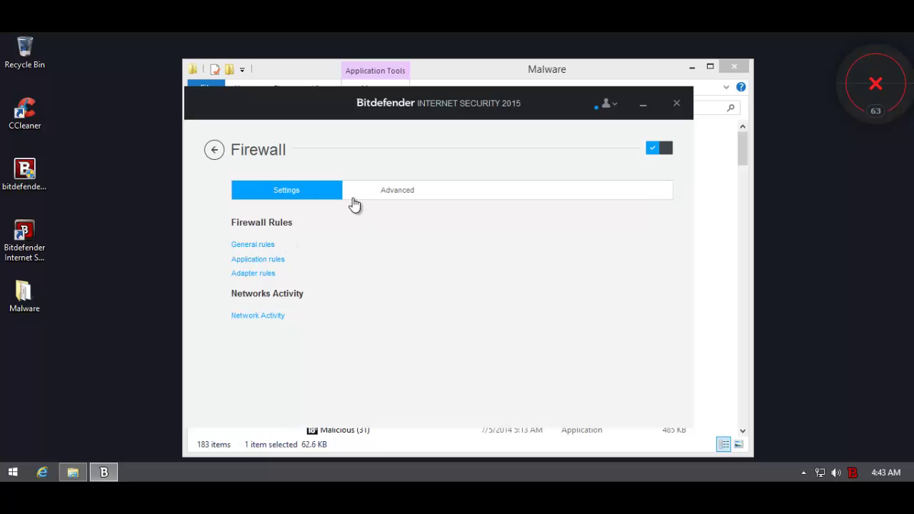
{"action": "left_click", "coordinate": [363, 206]}
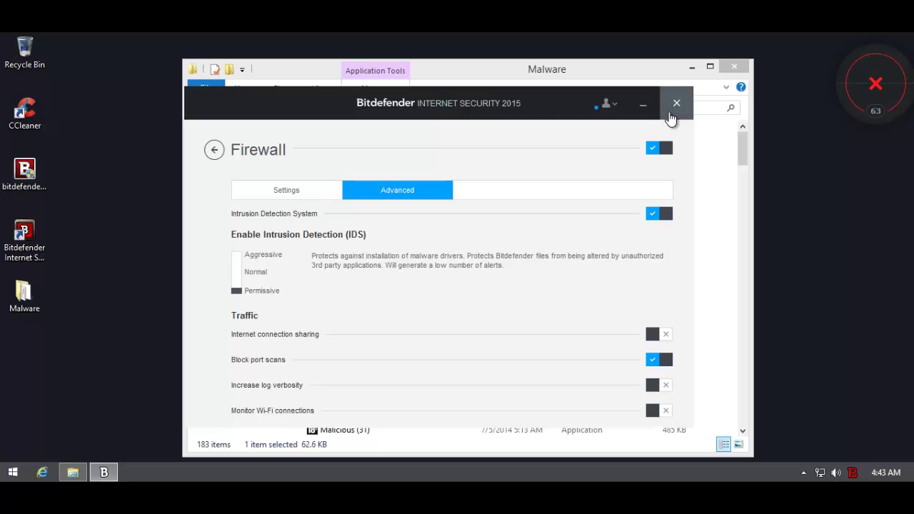
{"action": "left_click", "coordinate": [675, 111]}
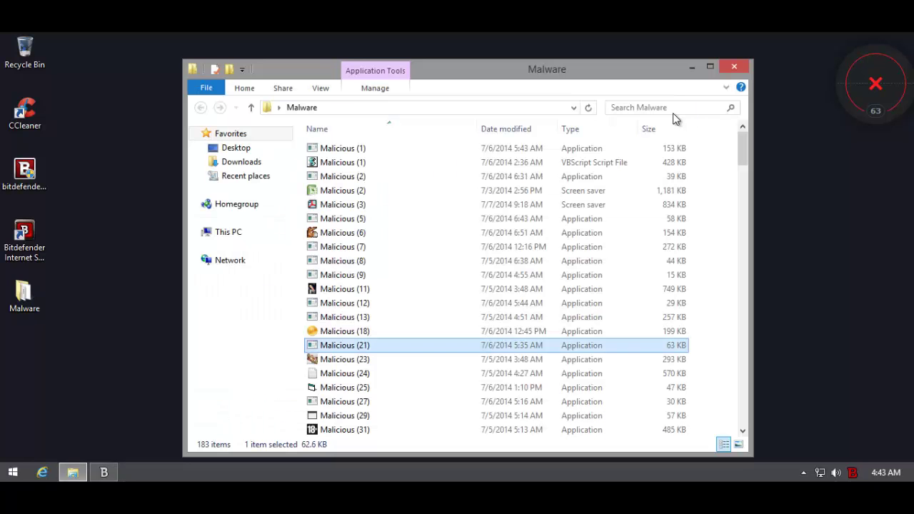
Run Malicious (27) from the Malware folder and dismiss Bitdefender's detection alert.
{"action": "scroll", "coordinate": [397, 210], "scroll_direction": "down", "scroll_amount": 20}
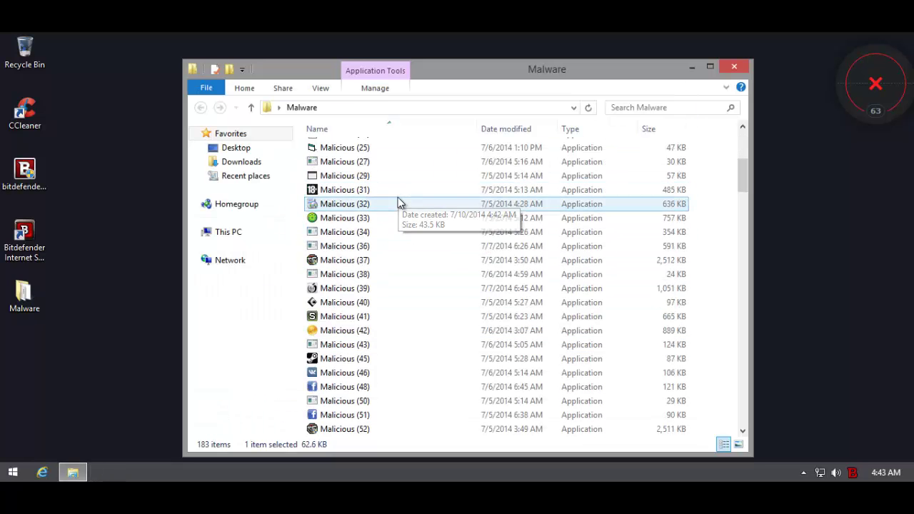
{"action": "scroll", "coordinate": [392, 218], "scroll_direction": "up", "scroll_amount": 20}
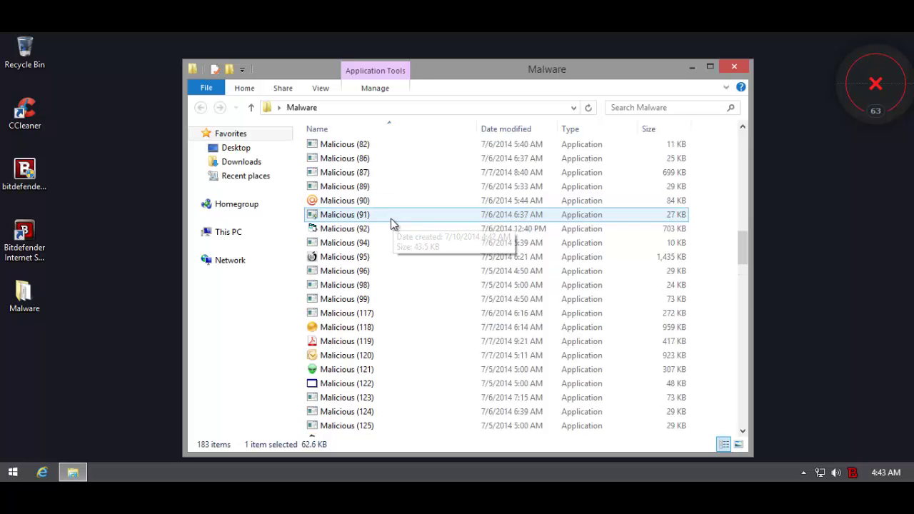
{"action": "scroll", "coordinate": [359, 213], "scroll_direction": "up", "scroll_amount": 2}
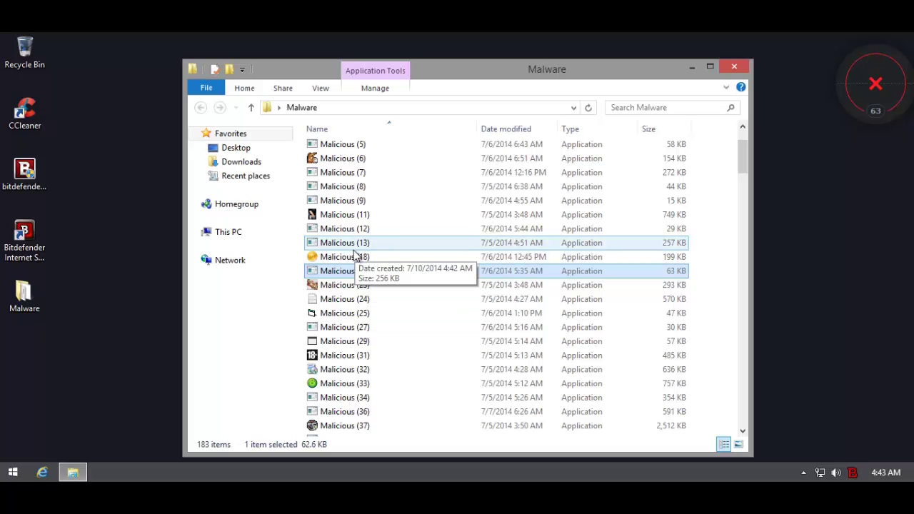
{"action": "scroll", "coordinate": [359, 264], "scroll_direction": "down", "scroll_amount": 2}
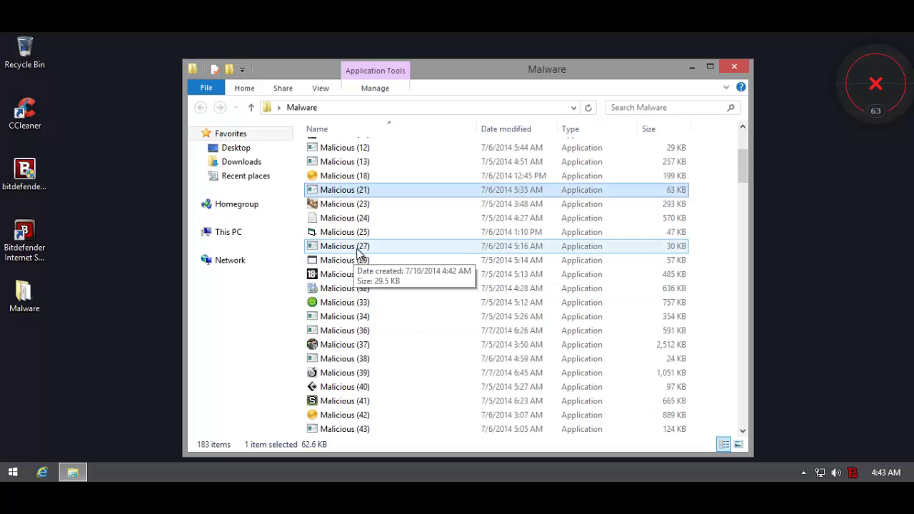
{"action": "double_click", "coordinate": [358, 246]}
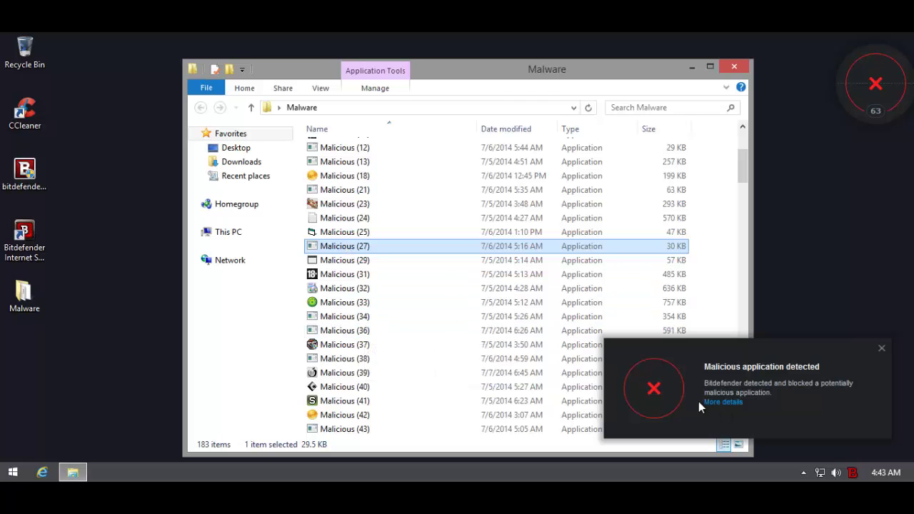
{"action": "left_click", "coordinate": [880, 351]}
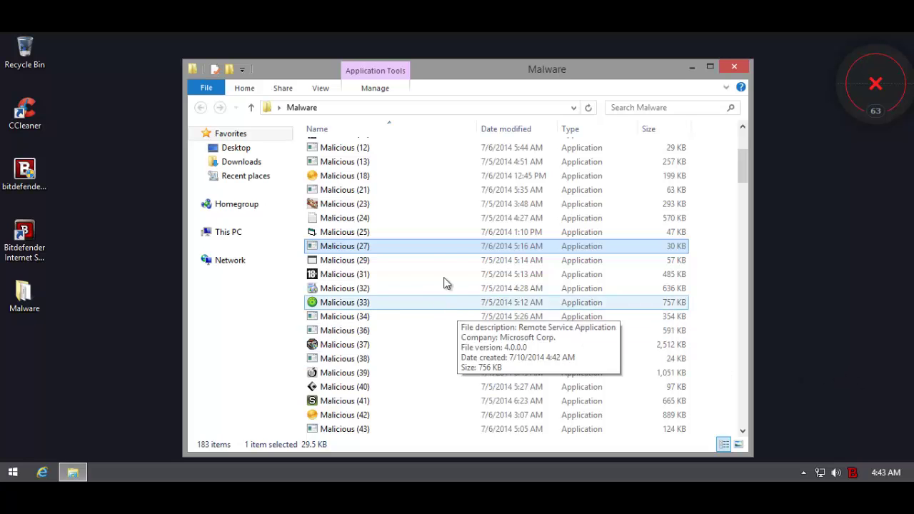
Select Malicious (34), and run Malicious (51) from the Malware folder.
{"action": "left_click", "coordinate": [346, 319]}
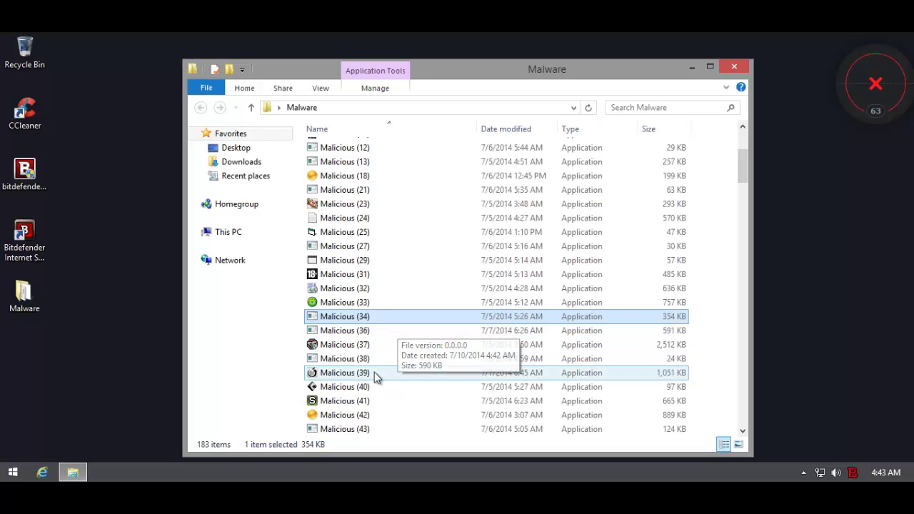
{"action": "scroll", "coordinate": [395, 314], "scroll_direction": "down", "scroll_amount": 2}
{"action": "scroll", "coordinate": [396, 302], "scroll_direction": "down", "scroll_amount": 6}
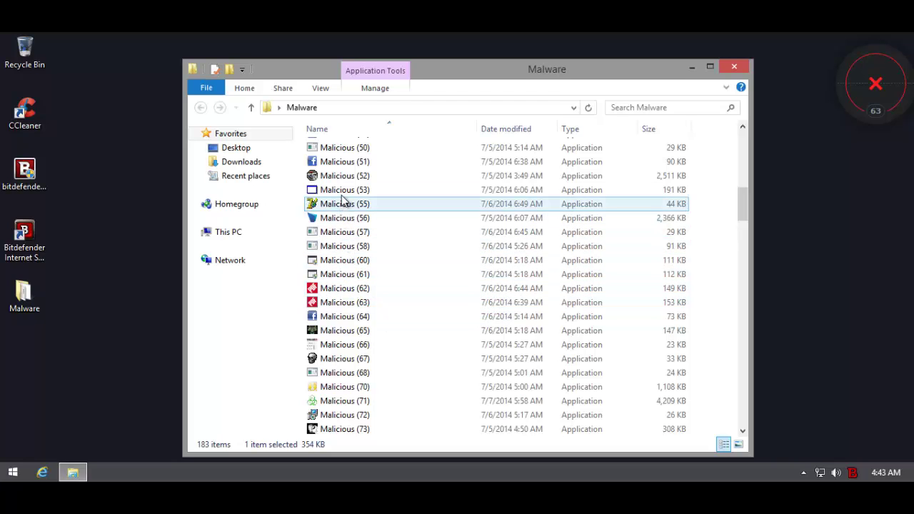
{"action": "double_click", "coordinate": [346, 163]}
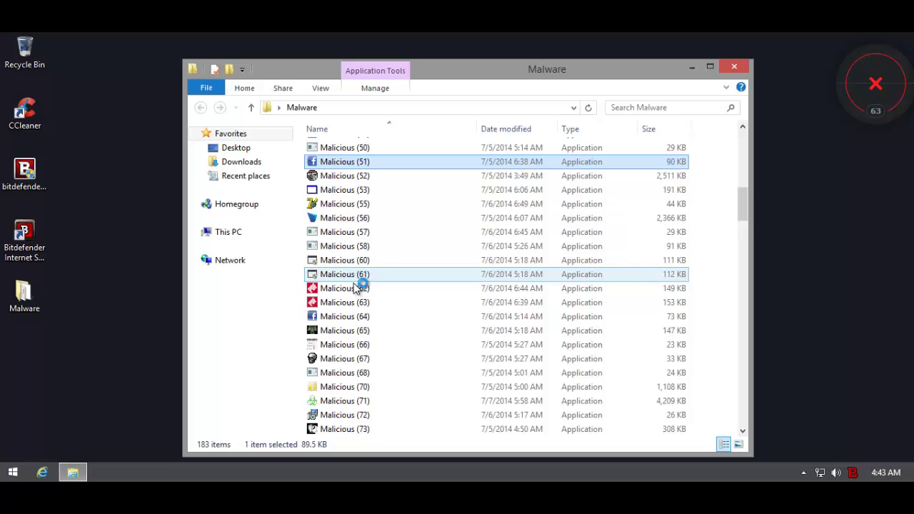
Open Task Manager to check the running processes, and cancel the vbc.exe error dialog.
{"action": "right_click", "coordinate": [379, 461]}
{"action": "left_click", "coordinate": [414, 430]}
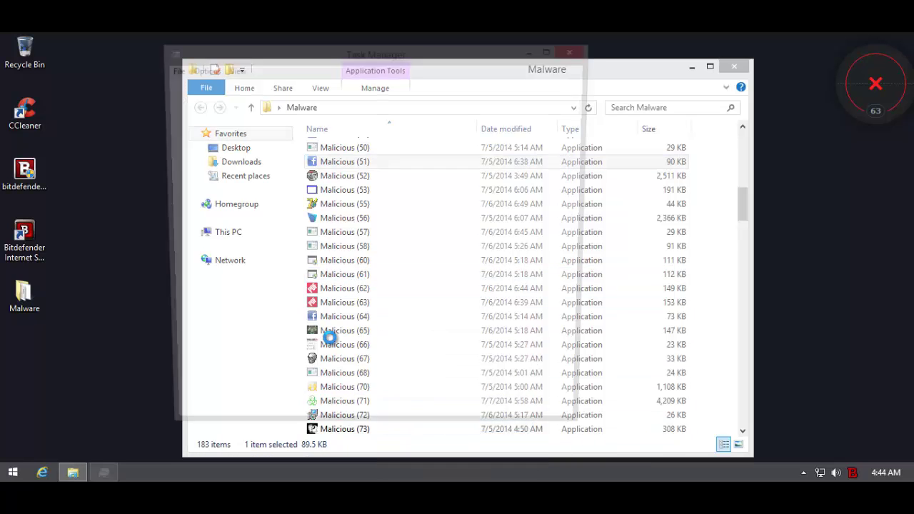
{"action": "left_click", "coordinate": [235, 265]}
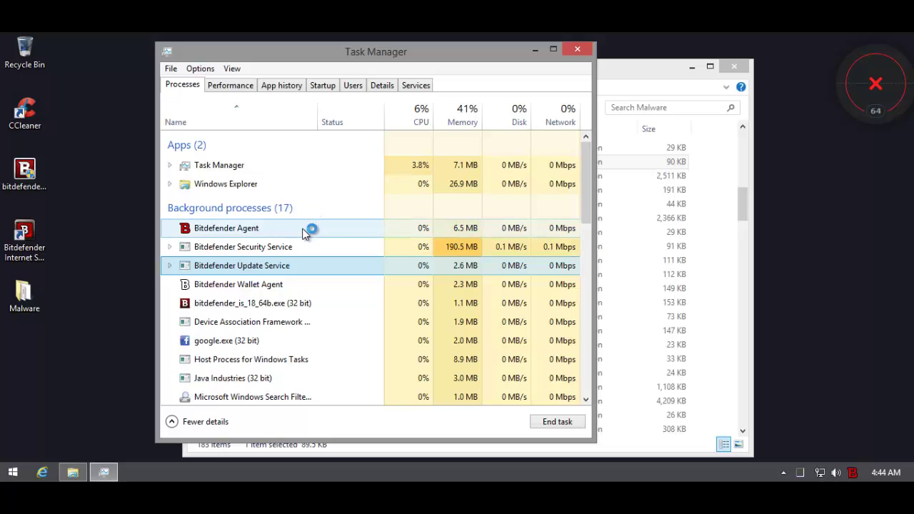
{"action": "scroll", "coordinate": [302, 234], "scroll_direction": "down", "scroll_amount": 1}
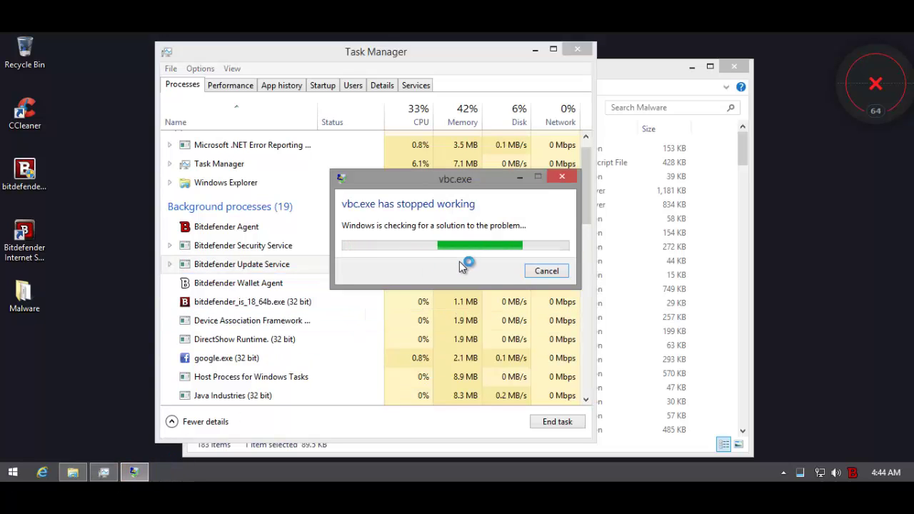
{"action": "left_click", "coordinate": [546, 271]}
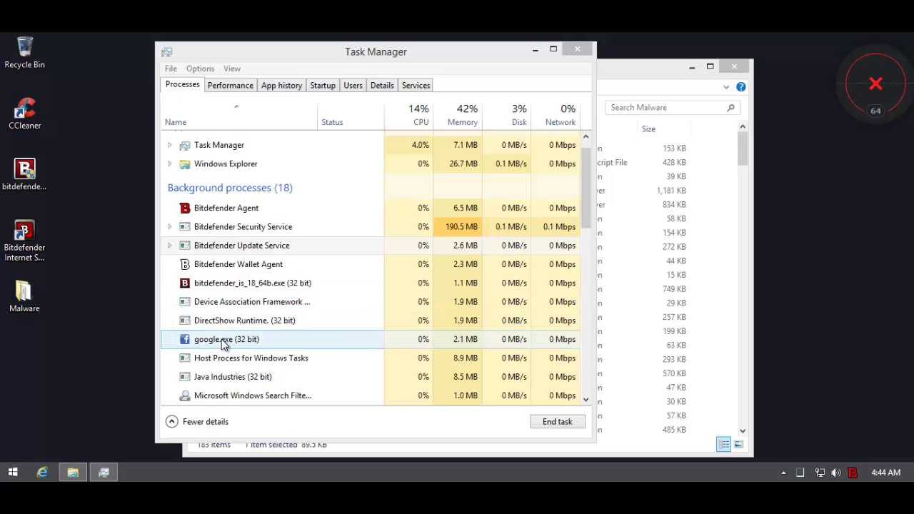
Look through the remaining background processes for traces of the launched samples, and close Task Manager.
{"action": "left_click", "coordinate": [271, 284]}
{"action": "scroll", "coordinate": [268, 289], "scroll_direction": "down", "scroll_amount": 4}
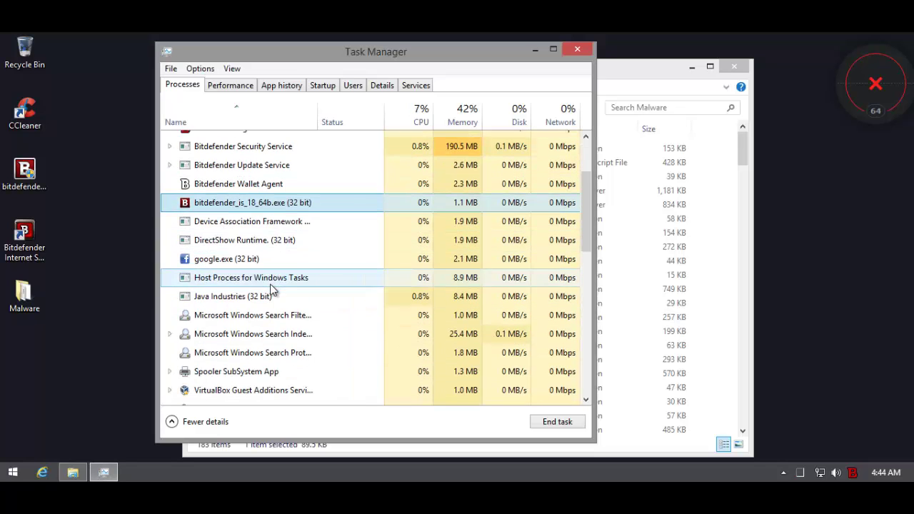
{"action": "scroll", "coordinate": [263, 335], "scroll_direction": "down", "scroll_amount": 4}
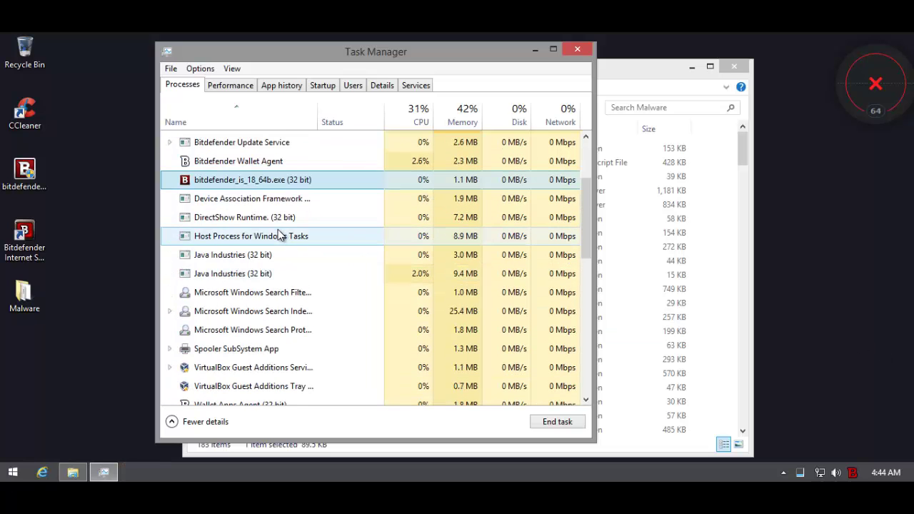
{"action": "left_click", "coordinate": [583, 51]}
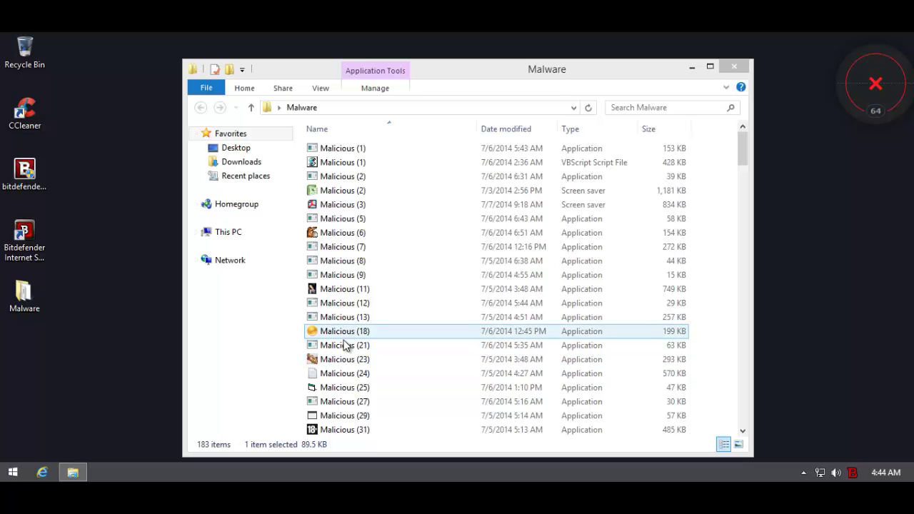
Run Malicious (25), select Malicious (5), and dismiss the vbc.exe error dialog and Bitdefender's alert.
{"action": "double_click", "coordinate": [340, 387]}
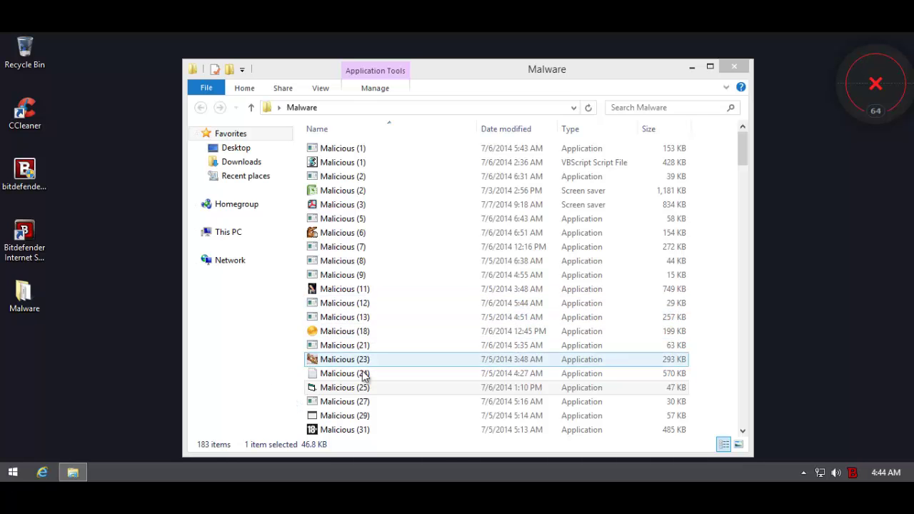
{"action": "left_click", "coordinate": [406, 224]}
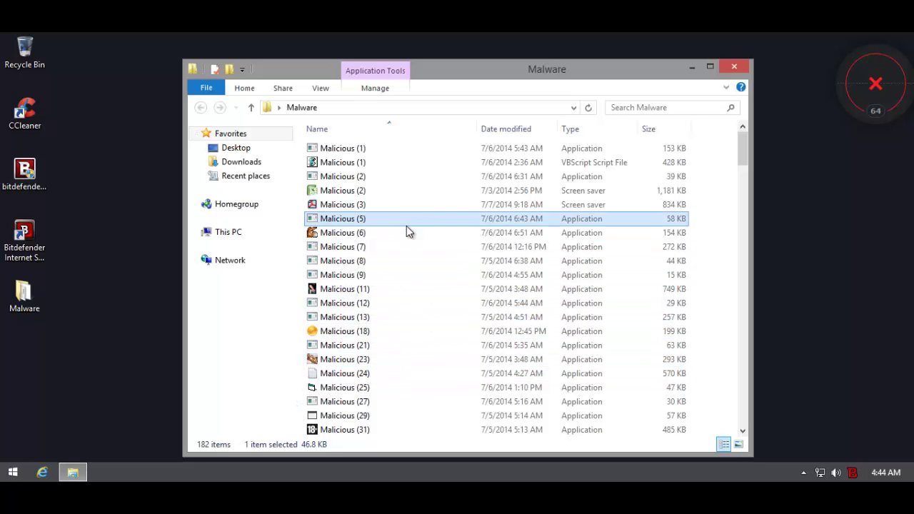
{"action": "scroll", "coordinate": [406, 227], "scroll_direction": "down", "scroll_amount": 10}
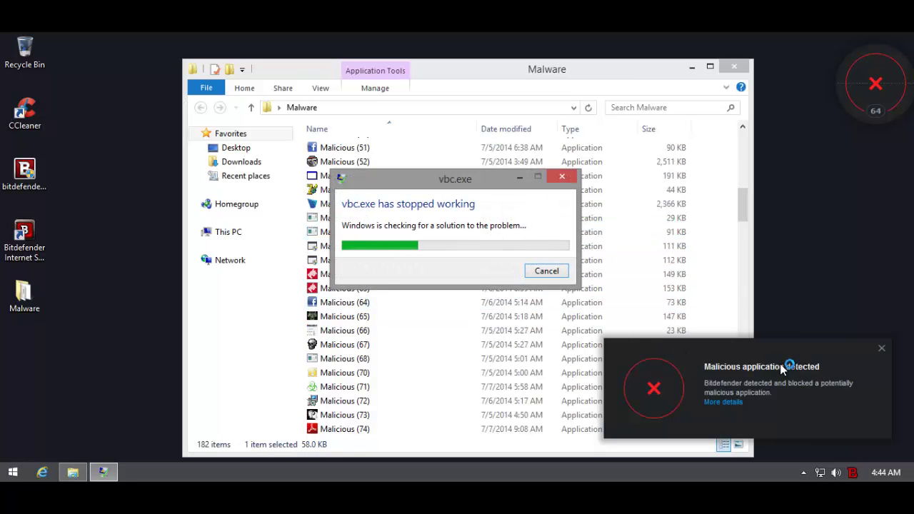
{"action": "left_click", "coordinate": [548, 271]}
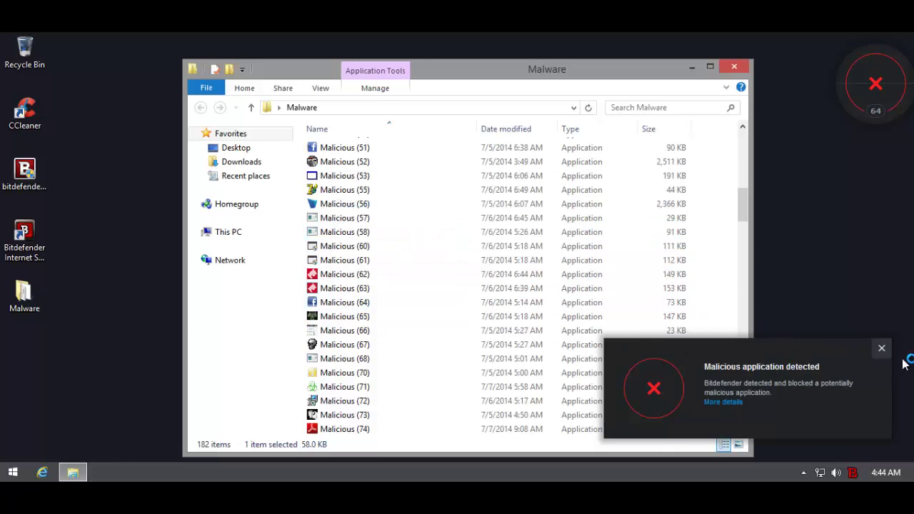
{"action": "left_click", "coordinate": [884, 349]}
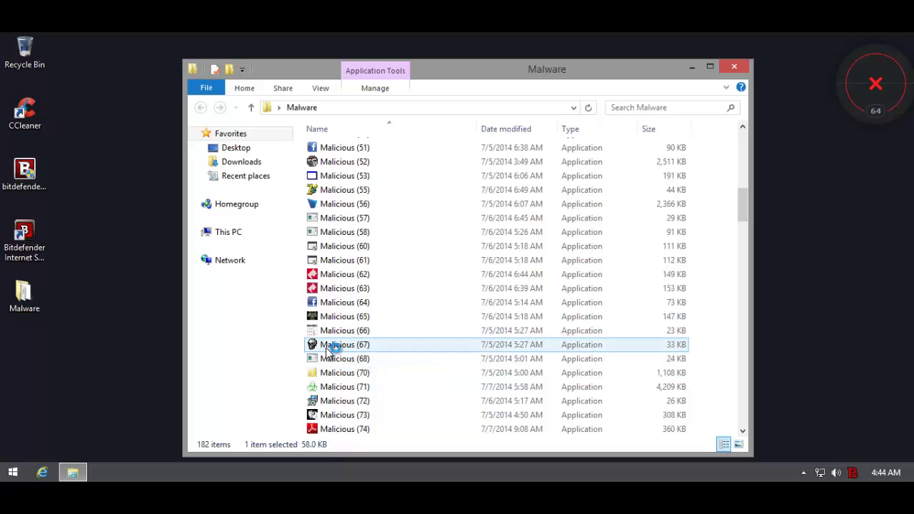
Select Malicious (67), run Malicious (52), and dismiss Bitdefender's detection alert.
{"action": "left_click", "coordinate": [331, 347]}
{"action": "scroll", "coordinate": [333, 349], "scroll_direction": "up", "scroll_amount": 12}
{"action": "scroll", "coordinate": [351, 352], "scroll_direction": "down", "scroll_amount": 6}
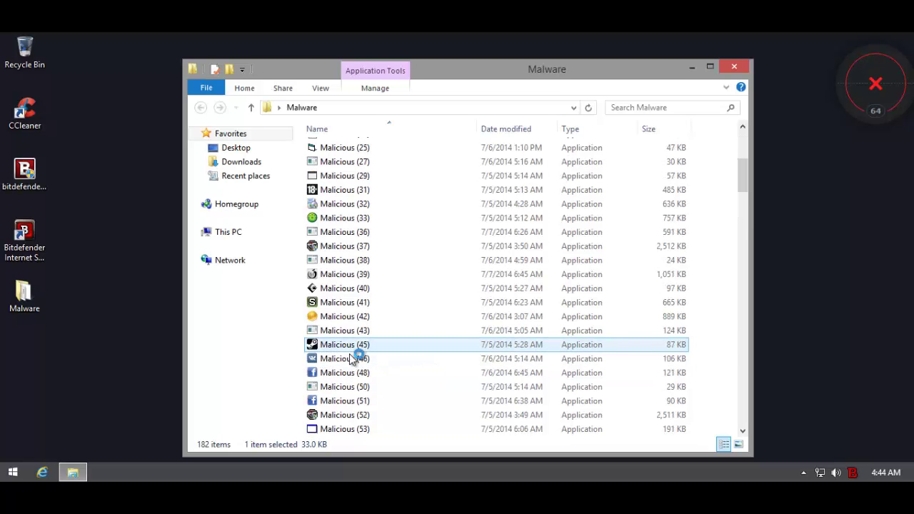
{"action": "double_click", "coordinate": [335, 414]}
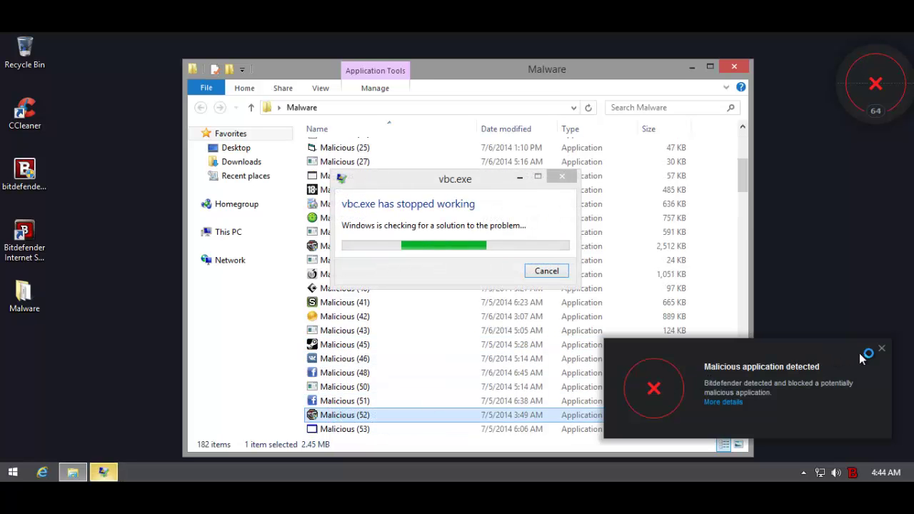
{"action": "left_click", "coordinate": [881, 348]}
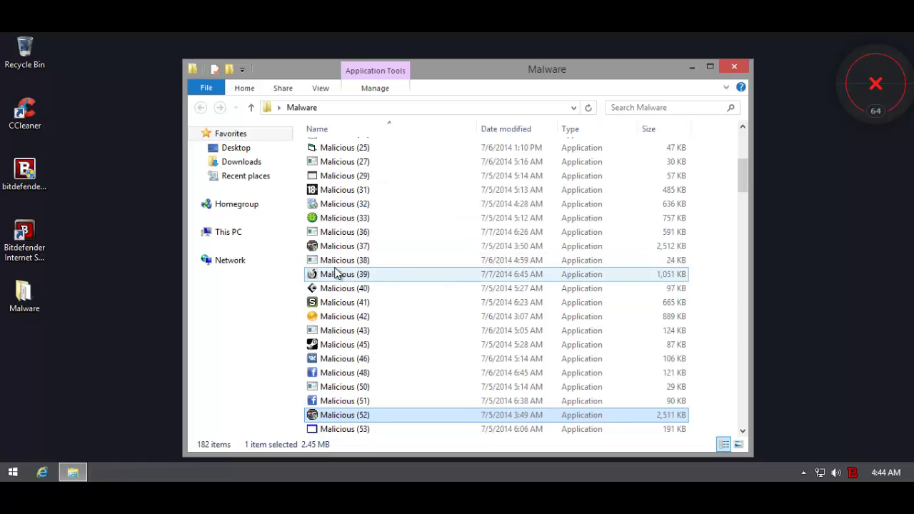
{"action": "scroll", "coordinate": [450, 321], "scroll_direction": "down", "scroll_amount": 7}
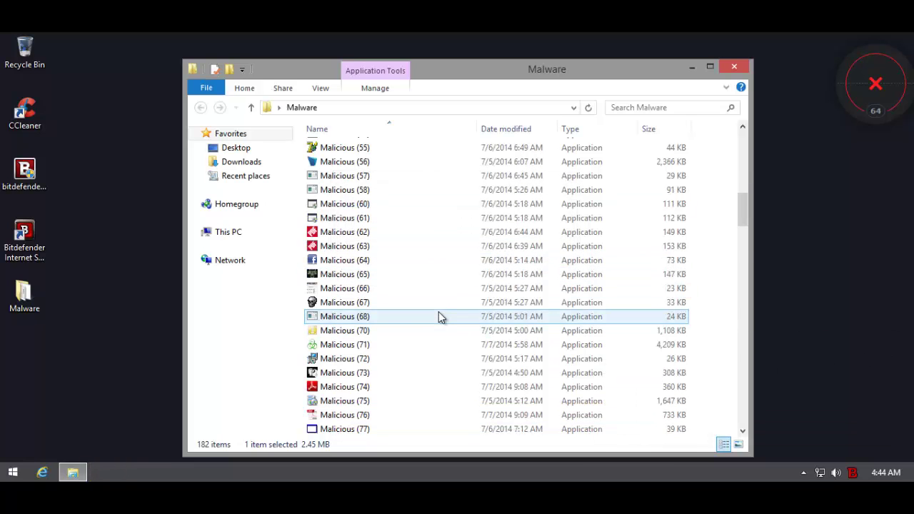
Run Malicious (74), select Malicious (91), and dismiss the vbc.exe error dialog and Bitdefender's alerts.
{"action": "scroll", "coordinate": [438, 316], "scroll_direction": "down", "scroll_amount": 6}
{"action": "double_click", "coordinate": [344, 175]}
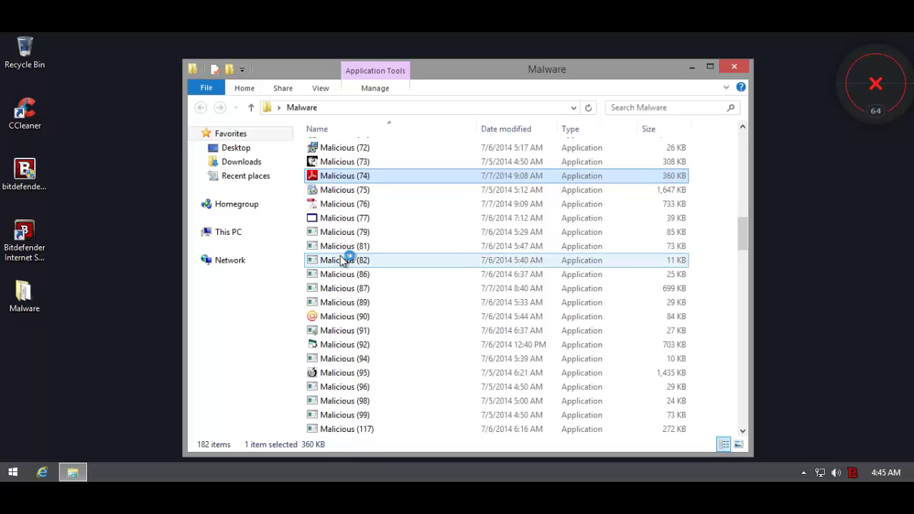
{"action": "left_click", "coordinate": [371, 330]}
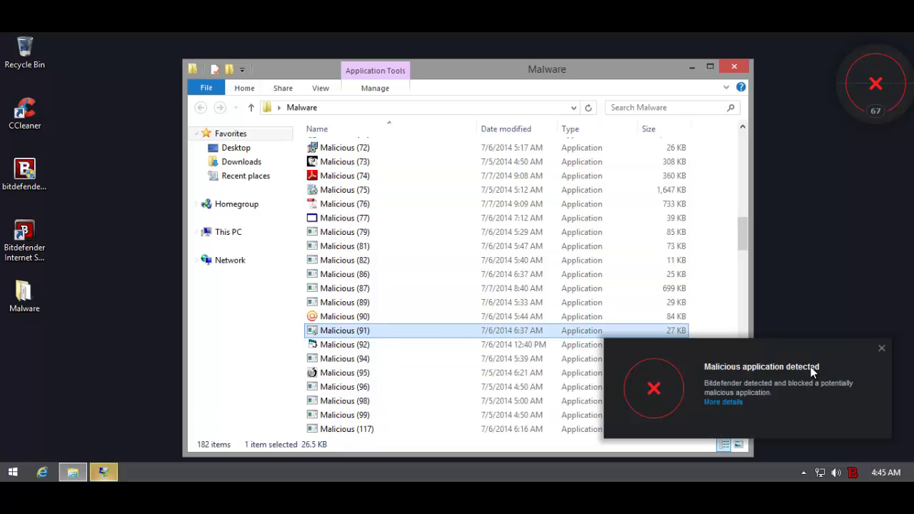
{"action": "left_click", "coordinate": [881, 349]}
{"action": "left_click", "coordinate": [541, 270]}
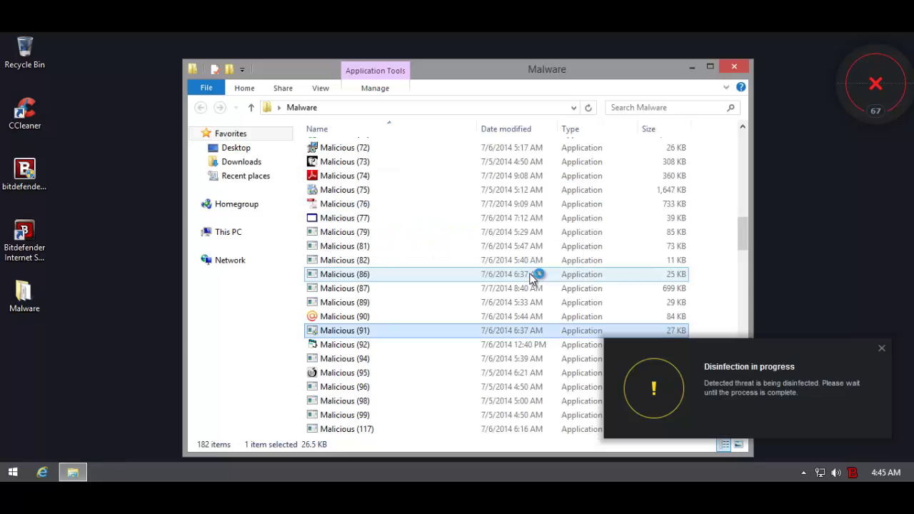
{"action": "left_click", "coordinate": [881, 348]}
Run Malicious (94), and dismiss Bitdefender's disinfection alert and the vbc.exe error dialog.
{"action": "double_click", "coordinate": [369, 360]}
{"action": "scroll", "coordinate": [363, 348], "scroll_direction": "down", "scroll_amount": 6}
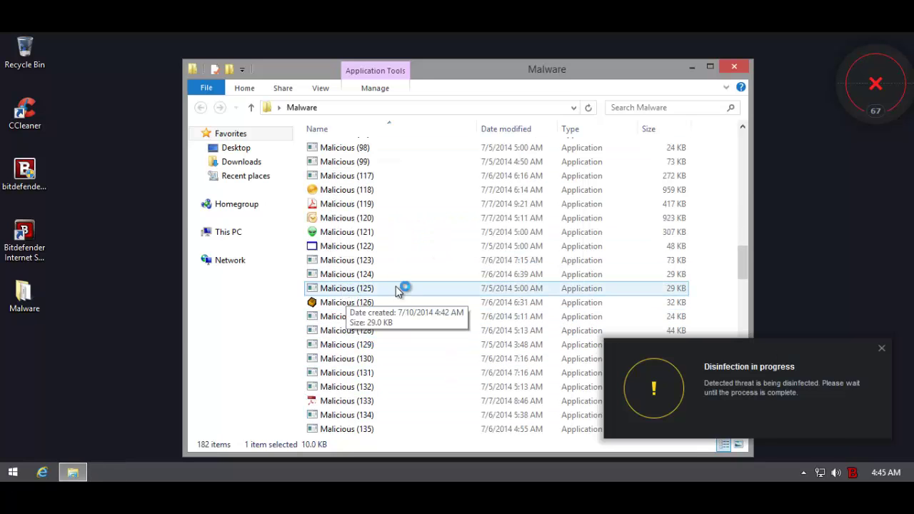
{"action": "left_click", "coordinate": [881, 348]}
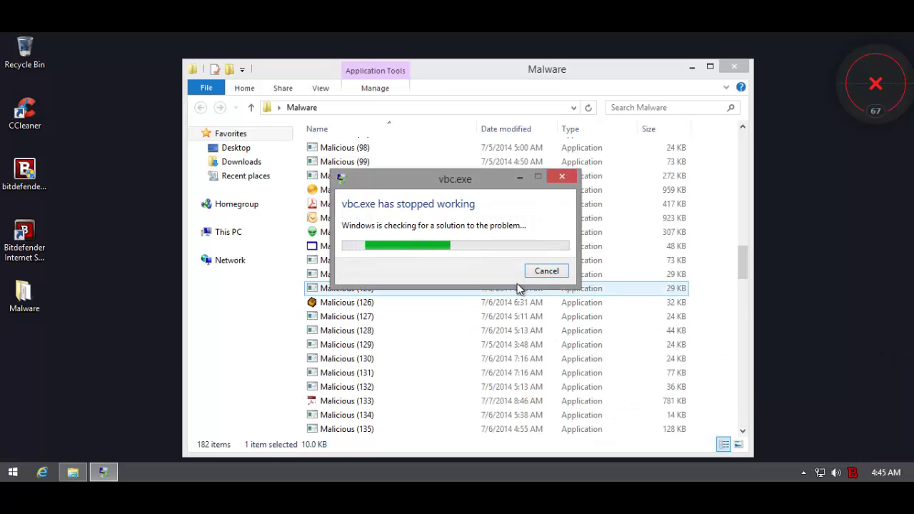
{"action": "left_click", "coordinate": [547, 272]}
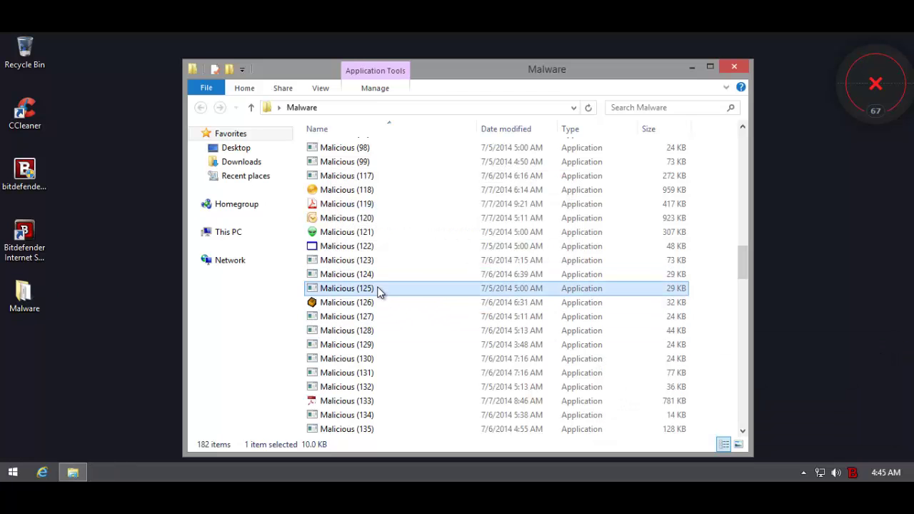
Run Malicious (178) from further down the Malware folder, and cancel the vbc.exe error dialogs.
{"action": "scroll", "coordinate": [419, 312], "scroll_direction": "down", "scroll_amount": 20}
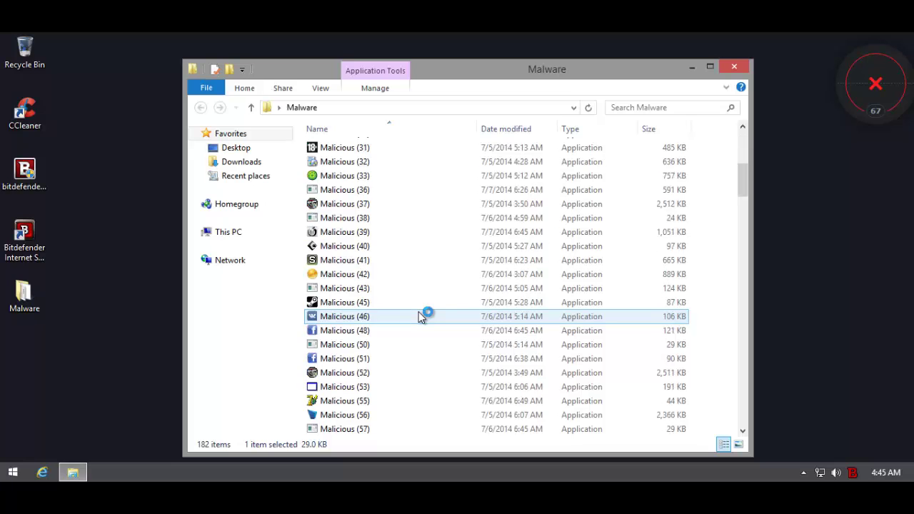
{"action": "scroll", "coordinate": [421, 314], "scroll_direction": "down", "scroll_amount": 13}
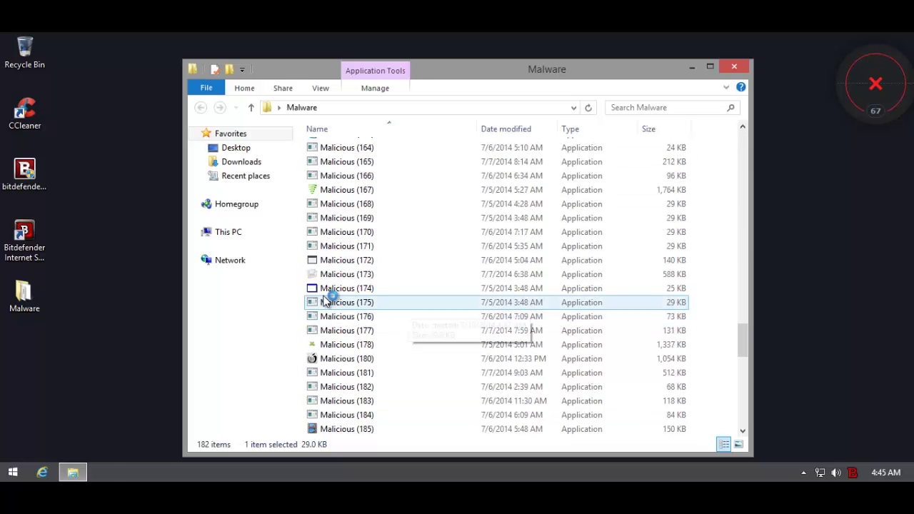
{"action": "left_click", "coordinate": [546, 270]}
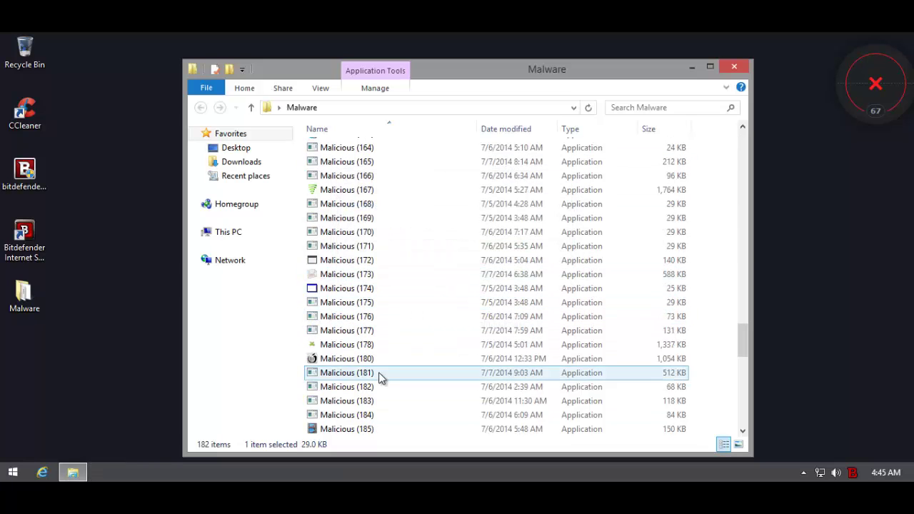
{"action": "double_click", "coordinate": [341, 346]}
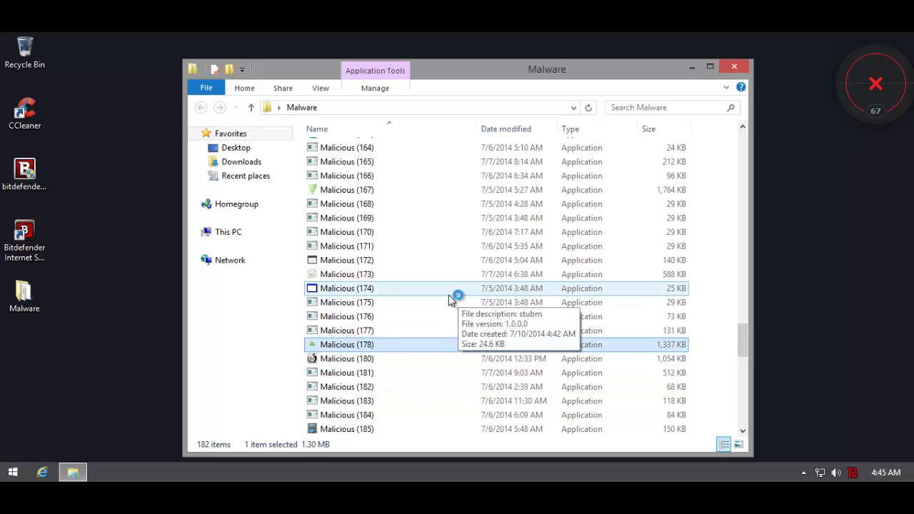
{"action": "scroll", "coordinate": [446, 300], "scroll_direction": "down", "scroll_amount": 3}
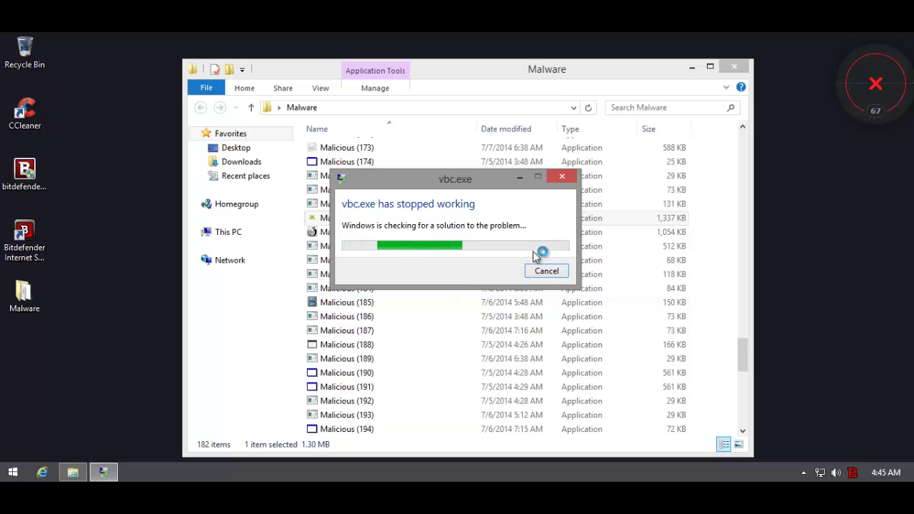
{"action": "left_click", "coordinate": [542, 271]}
Select Malicious (190), run Malicious (193), and dismiss the vbc.exe error dialog and Bitdefender's detection alert.
{"action": "left_click", "coordinate": [347, 375]}
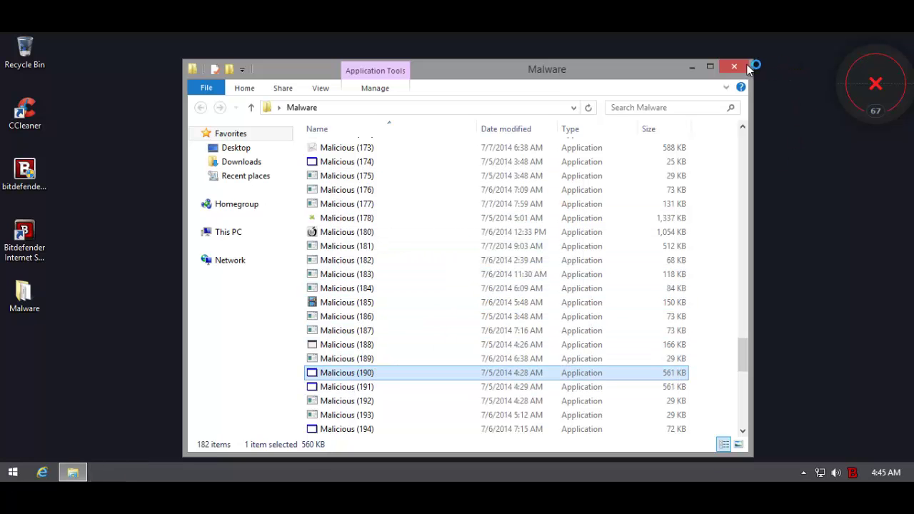
{"action": "double_click", "coordinate": [355, 417]}
{"action": "scroll", "coordinate": [365, 417], "scroll_direction": "down", "scroll_amount": 5}
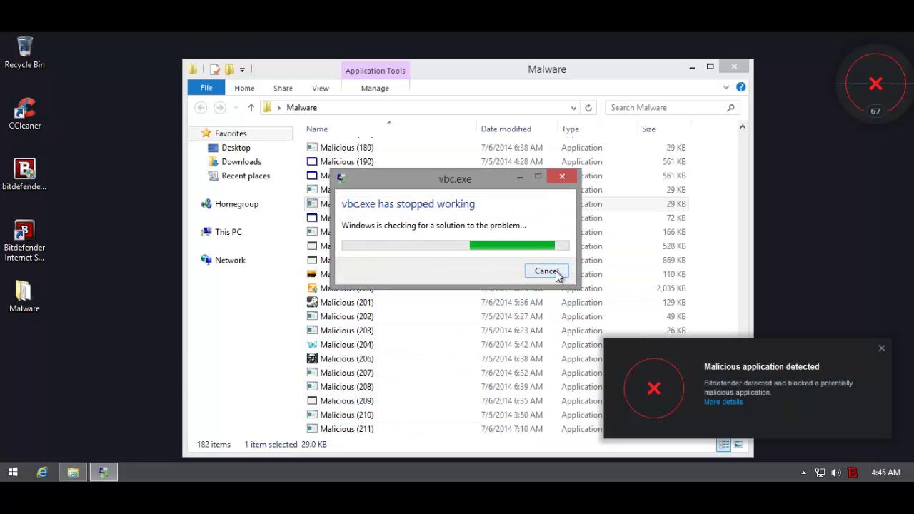
{"action": "left_click", "coordinate": [545, 269]}
{"action": "left_click", "coordinate": [881, 350]}
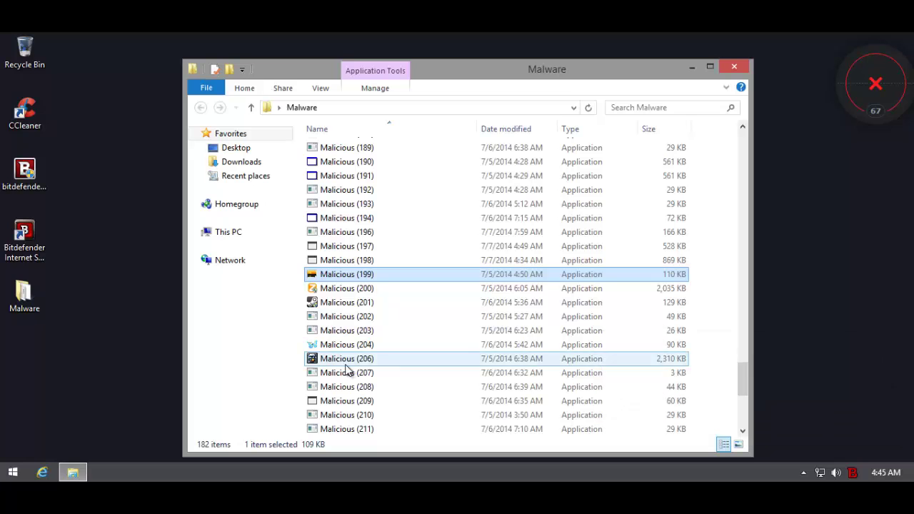
Run Malicious (201), allow it to make changes to the computer, and dismiss the vbc.exe error dialog and Bitdefender's alert.
{"action": "scroll", "coordinate": [348, 228], "scroll_direction": "down", "scroll_amount": 3}
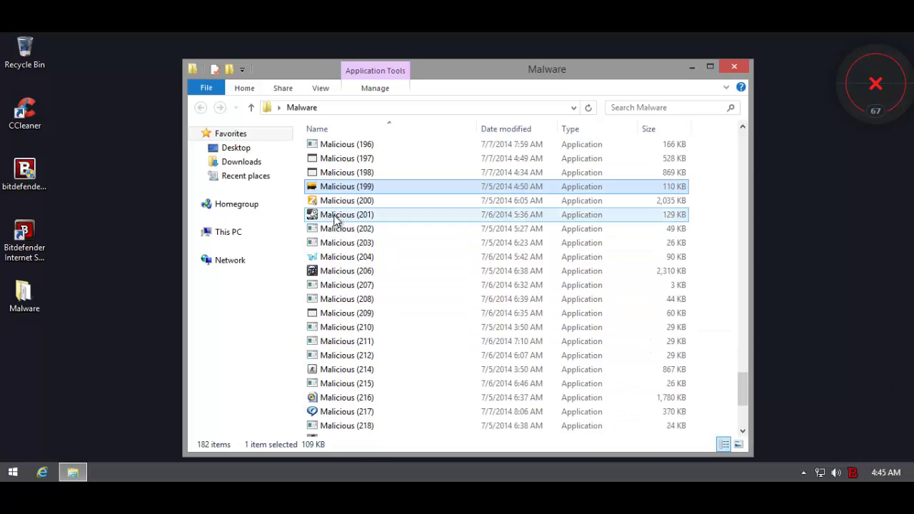
{"action": "double_click", "coordinate": [336, 215]}
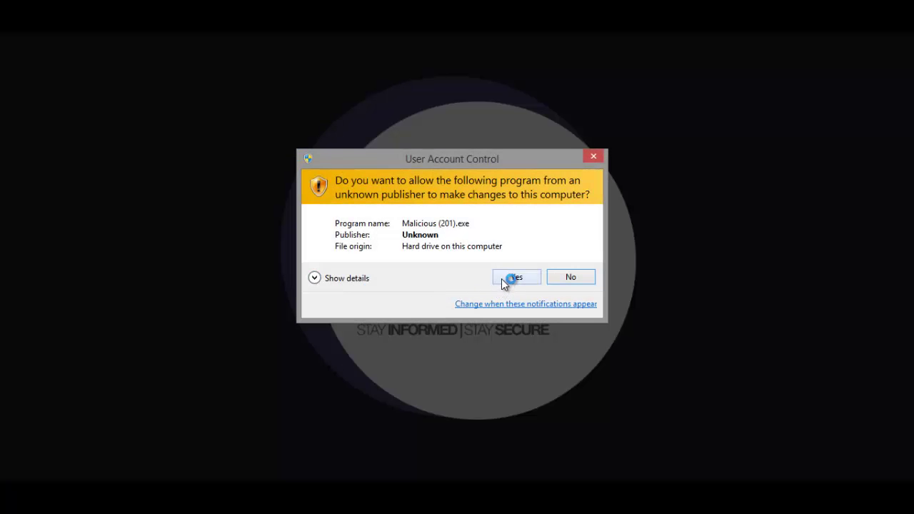
{"action": "left_click", "coordinate": [508, 278]}
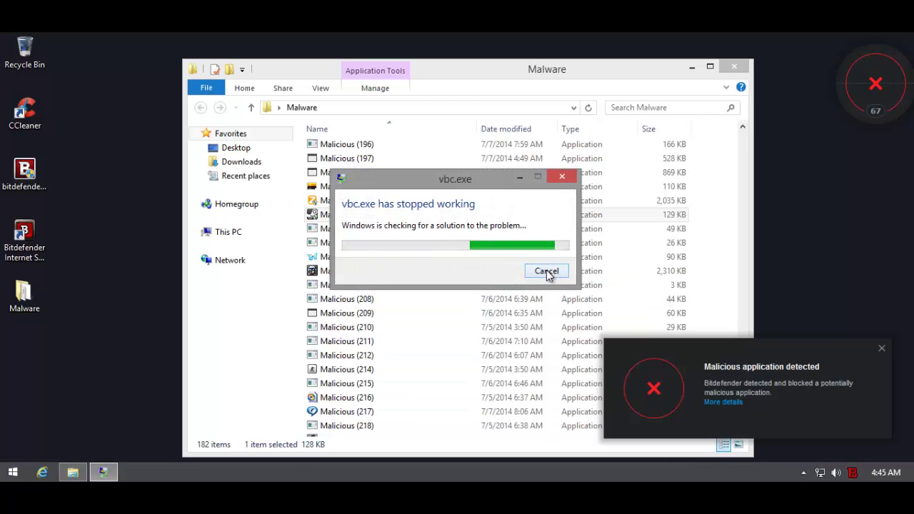
{"action": "left_click", "coordinate": [546, 271]}
{"action": "left_click", "coordinate": [881, 348]}
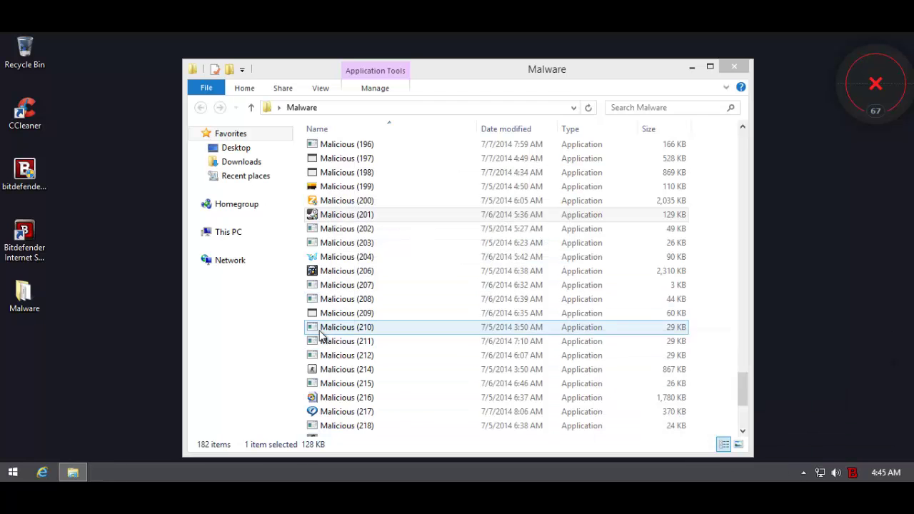
Open Task Manager and examine the background processes for active malware, selecting the Trojan.exe process.
{"action": "right_click", "coordinate": [465, 471]}
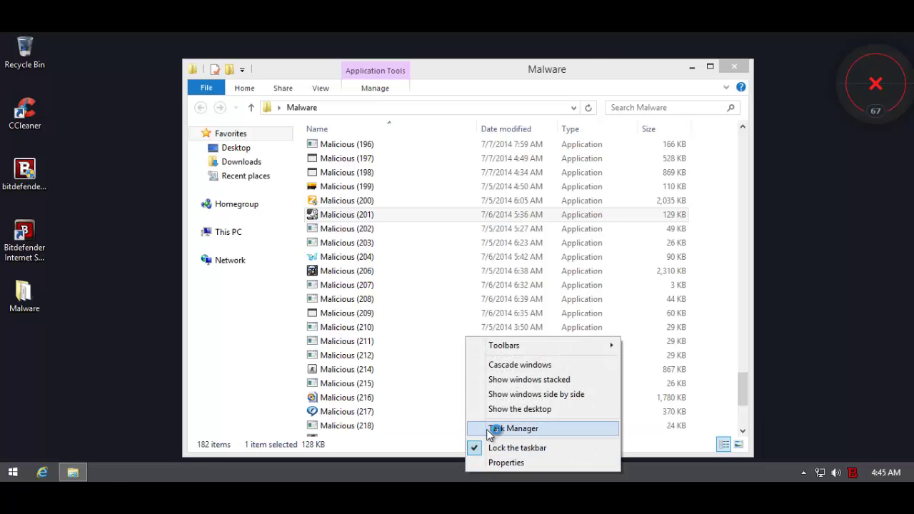
{"action": "left_click", "coordinate": [491, 428]}
{"action": "left_click", "coordinate": [230, 249]}
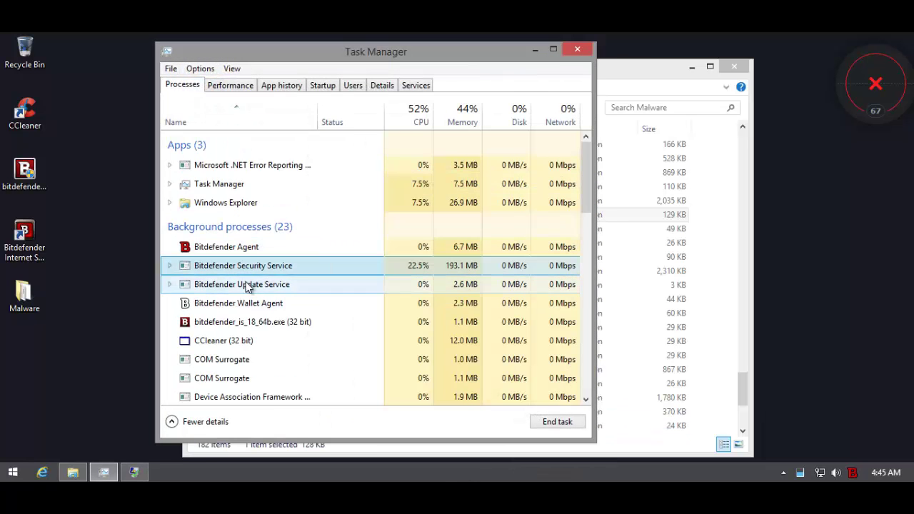
{"action": "scroll", "coordinate": [240, 326], "scroll_direction": "down", "scroll_amount": 1}
{"action": "left_click", "coordinate": [230, 296]}
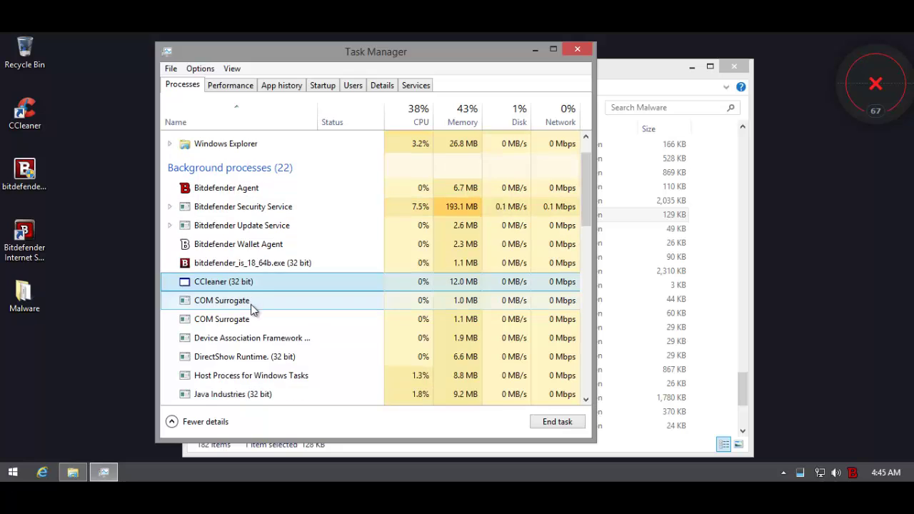
{"action": "scroll", "coordinate": [243, 286], "scroll_direction": "down", "scroll_amount": 1}
{"action": "scroll", "coordinate": [214, 328], "scroll_direction": "down", "scroll_amount": 1}
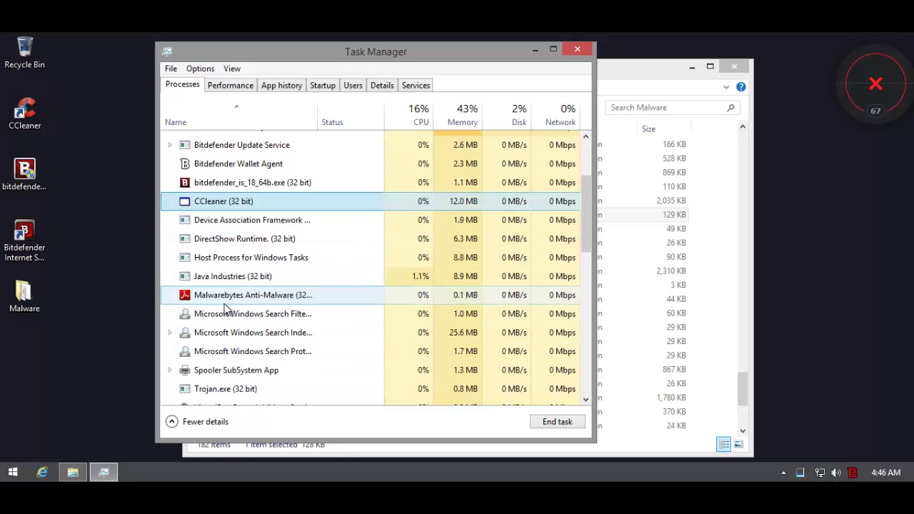
{"action": "scroll", "coordinate": [225, 308], "scroll_direction": "down", "scroll_amount": 1}
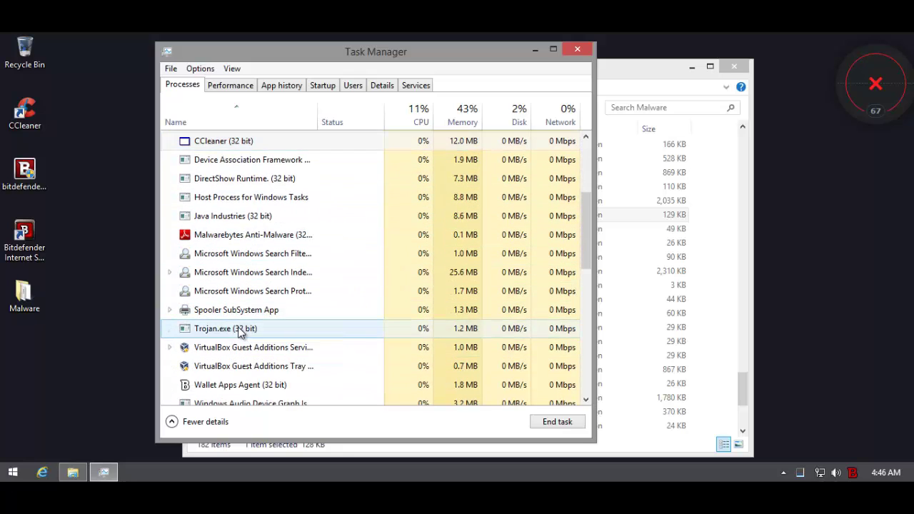
{"action": "left_click", "coordinate": [240, 328]}
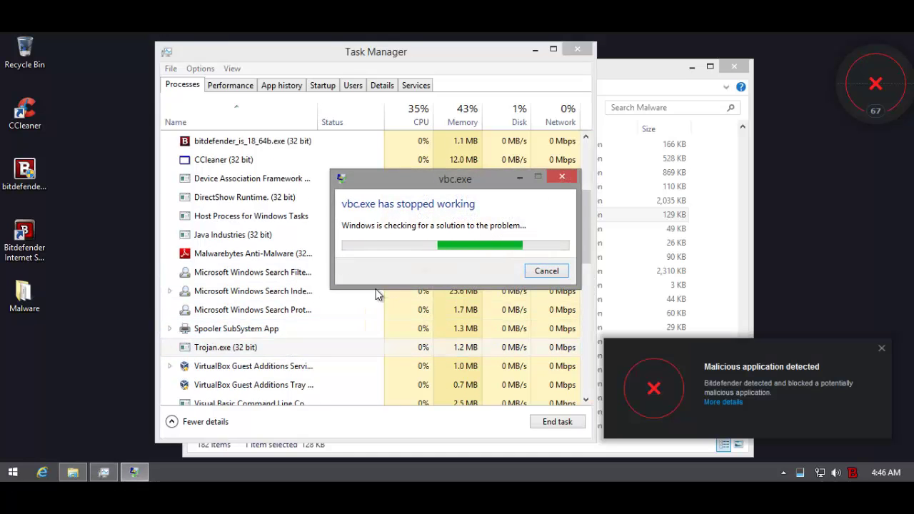
Cancel the recurring vbc.exe error dialogs in front of Task Manager.
{"action": "left_click", "coordinate": [547, 270]}
{"action": "left_click", "coordinate": [204, 330]}
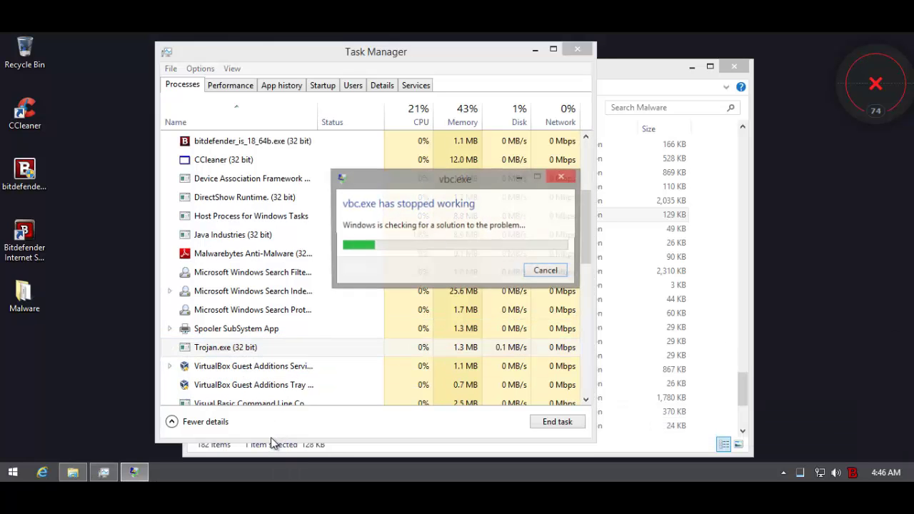
{"action": "left_click", "coordinate": [544, 271]}
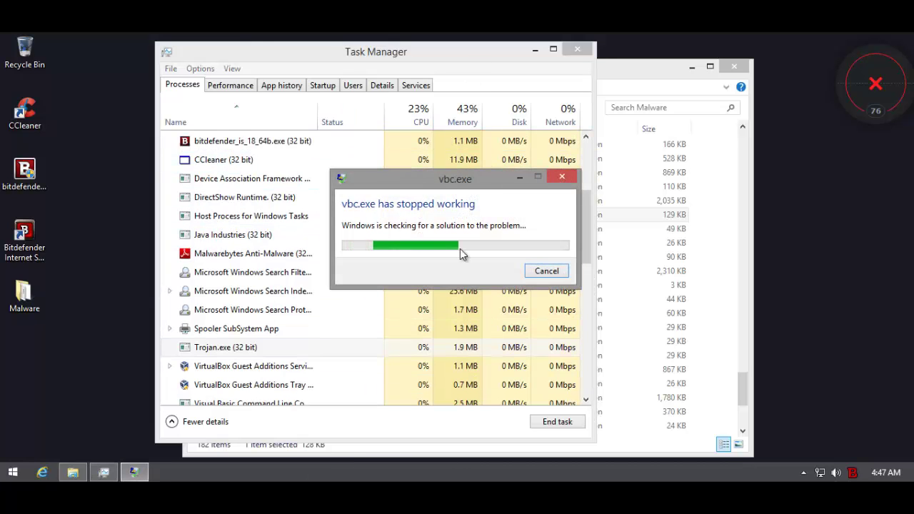
{"action": "left_click", "coordinate": [546, 270]}
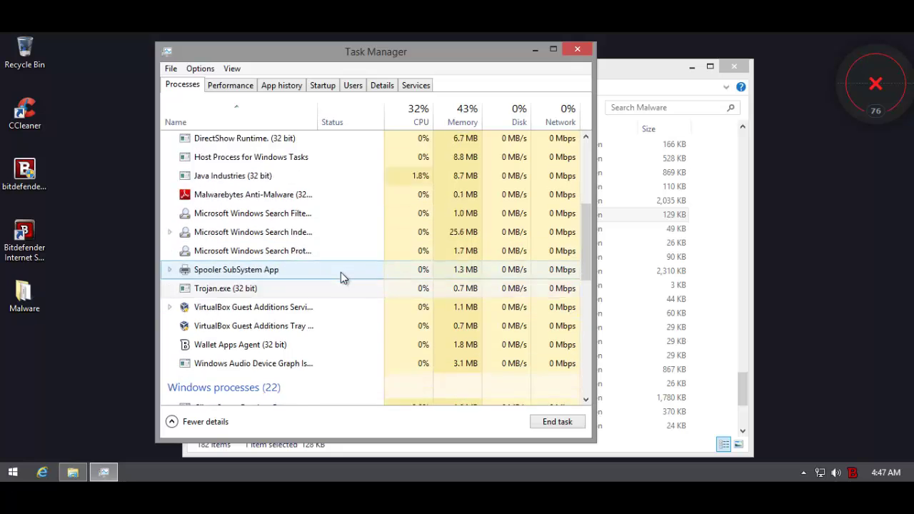
Close Task Manager and the Malware folder, and dismiss Bitdefender's detection alert.
{"action": "left_click", "coordinate": [577, 49]}
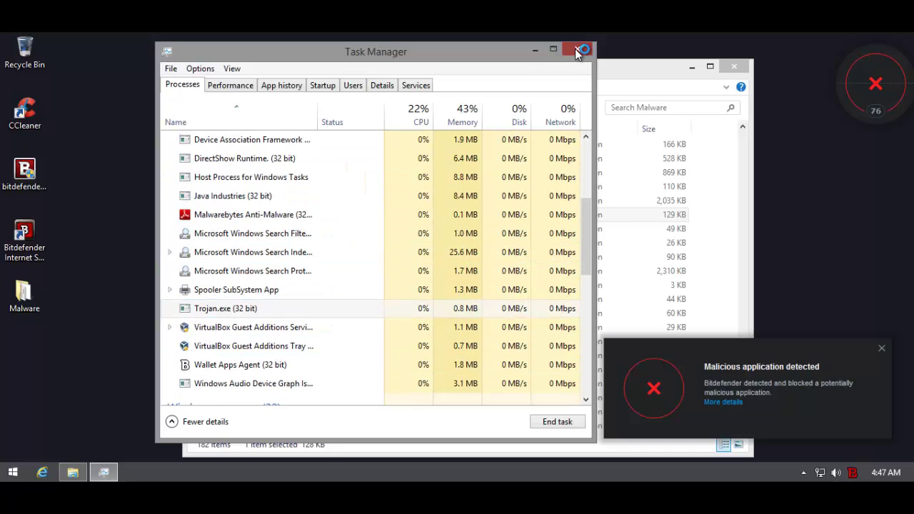
{"action": "left_click", "coordinate": [881, 348]}
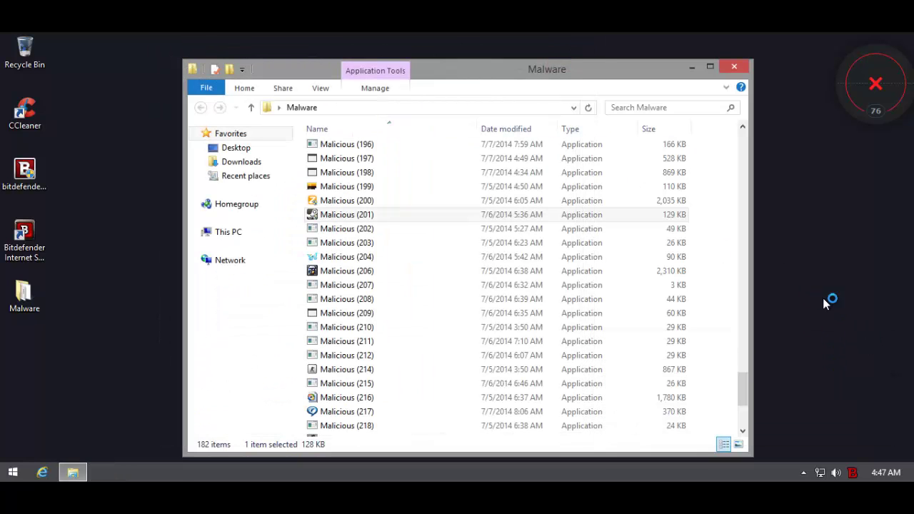
{"action": "left_click", "coordinate": [735, 66]}
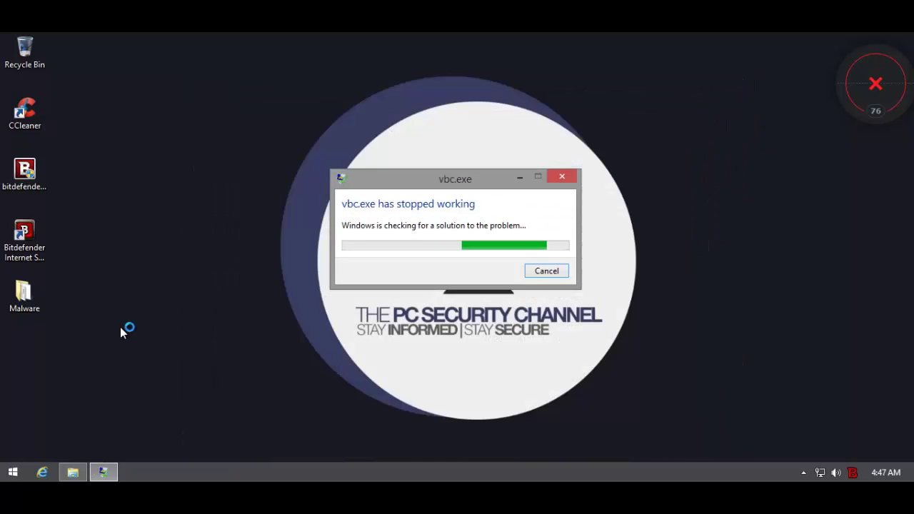